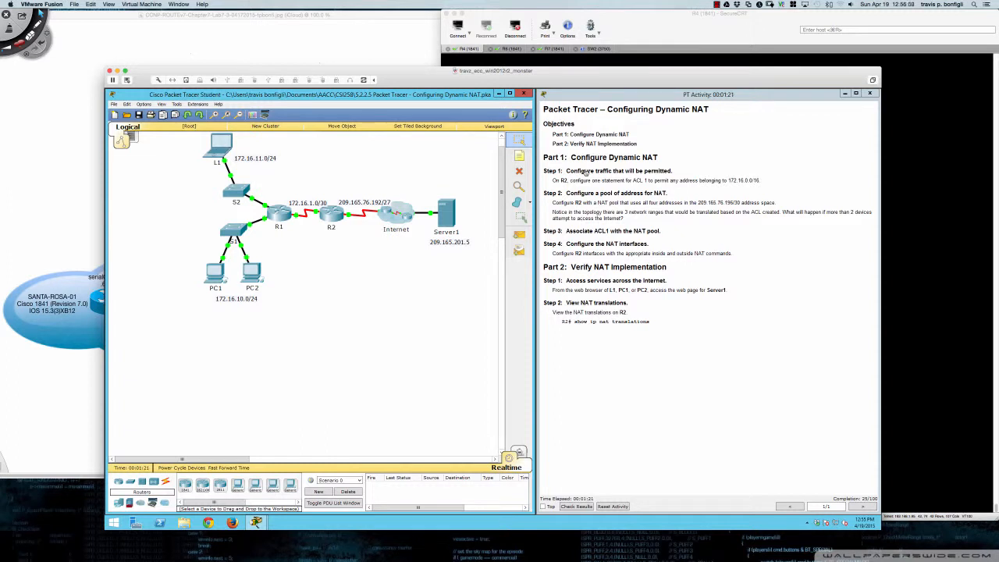
# - Switch to Deskscribble, draw a wavy boundary through R2, and label its sides "RFC 1918, inside local" and "Public, inside global"
pyautogui.press('super+shift+d')
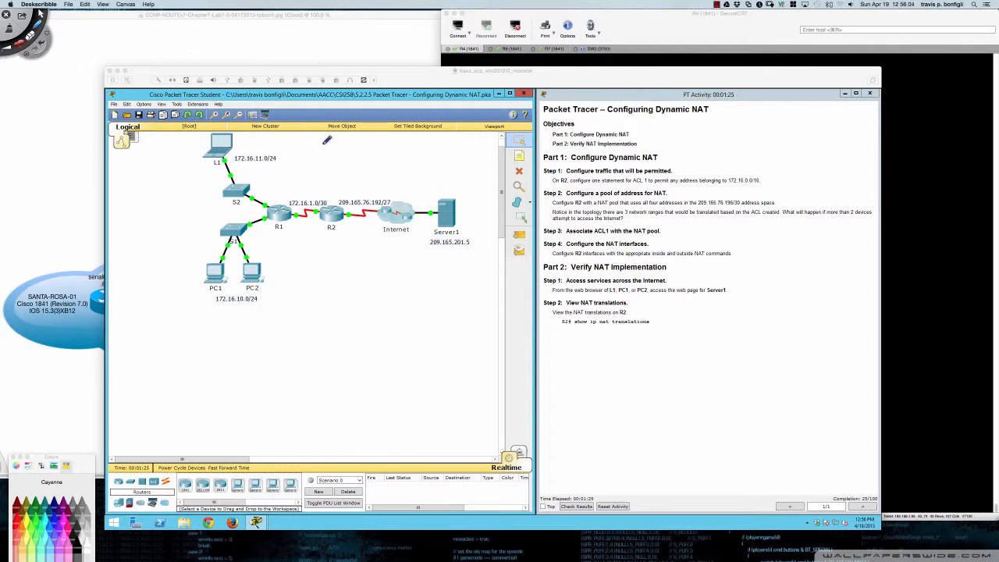
pyautogui.moveTo(327, 141); pyautogui.dragTo(330, 314)
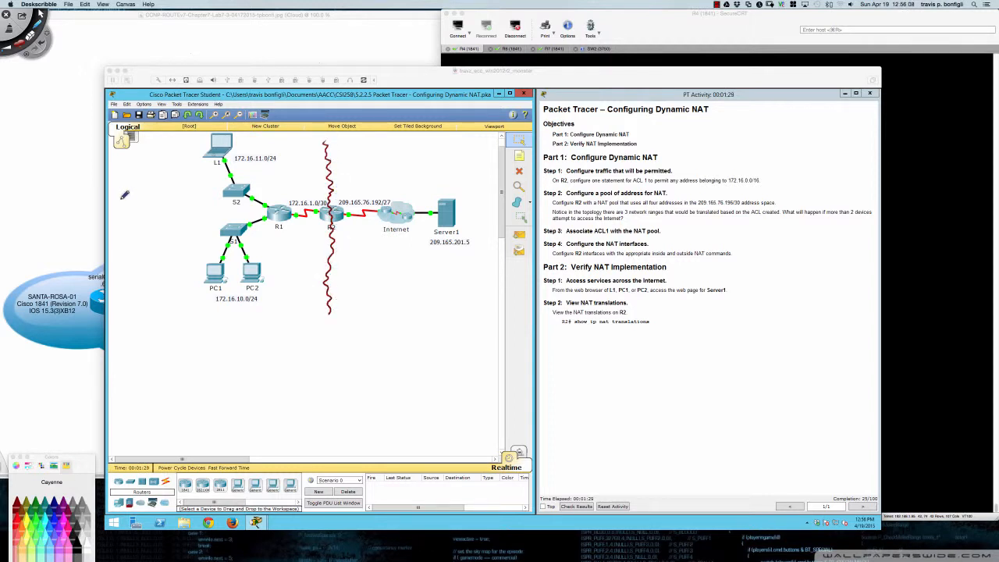
pyautogui.moveTo(122, 198)
pyautogui.mouseDown()
pyautogui.moveTo(139, 188)
pyautogui.moveTo(153, 195)
pyautogui.moveTo(187, 162)
pyautogui.moveTo(186, 173)
pyautogui.moveTo(206, 183)
pyautogui.mouseUp()
pyautogui.moveTo(117, 234)
pyautogui.mouseDown()
pyautogui.moveTo(120, 248)
pyautogui.moveTo(154, 220)
pyautogui.moveTo(160, 228)
pyautogui.moveTo(210, 206)
pyautogui.moveTo(214, 194)
pyautogui.mouseUp()
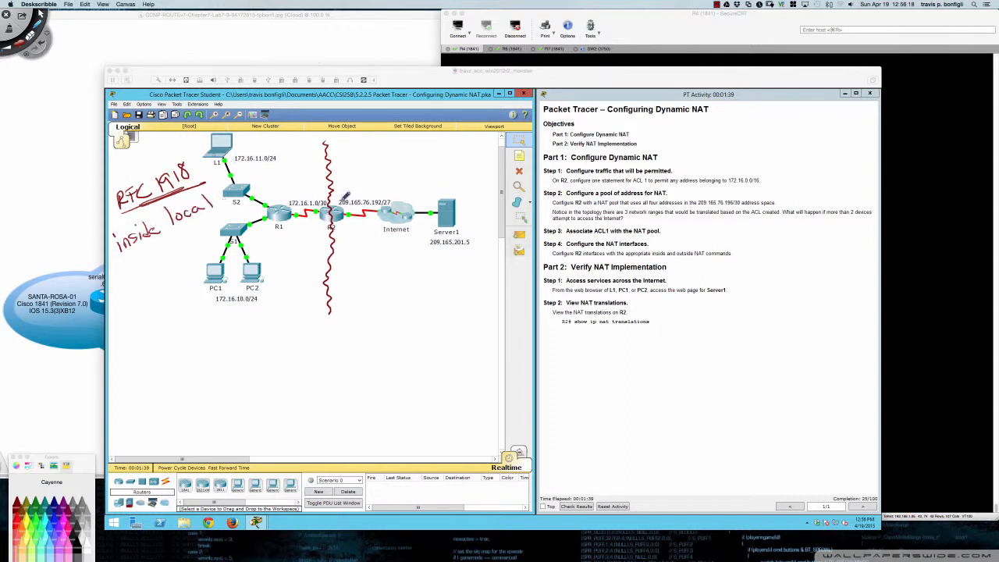
pyautogui.moveTo(391, 144); pyautogui.dragTo(447, 148)
pyautogui.moveTo(348, 199)
pyautogui.mouseDown()
pyautogui.moveTo(410, 174)
pyautogui.moveTo(416, 184)
pyautogui.moveTo(436, 180)
pyautogui.moveTo(432, 189)
pyautogui.moveTo(467, 173)
pyautogui.moveTo(473, 154)
pyautogui.moveTo(477, 178)
pyautogui.mouseUp()
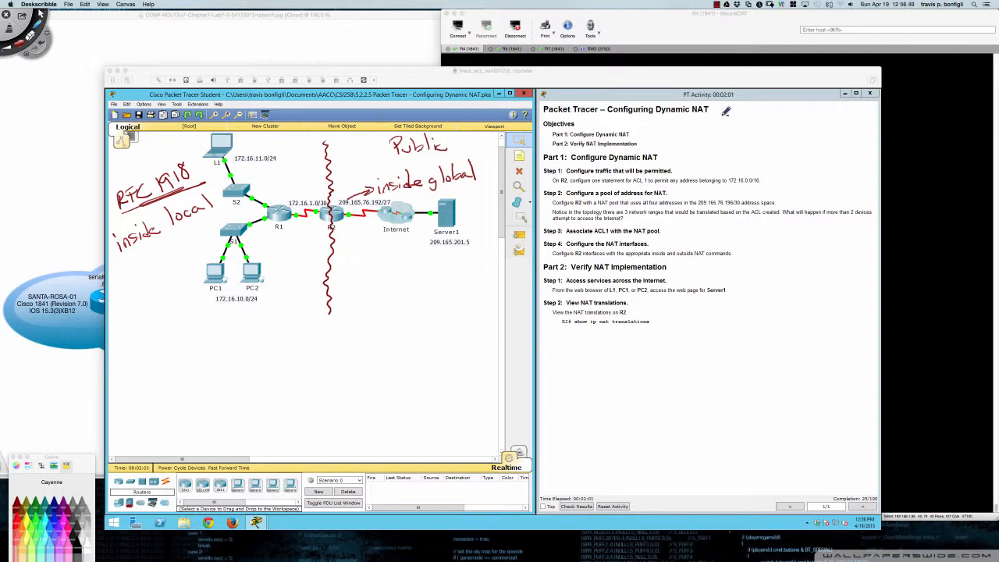
# - Write "static = 1-to-1" marked IL and IG beside the activity title, with an underlined "Dynamic 1-to-many" beneath it
pyautogui.moveTo(729, 114)
pyautogui.mouseDown()
pyautogui.moveTo(840, 113)
pyautogui.moveTo(860, 122)
pyautogui.mouseUp()
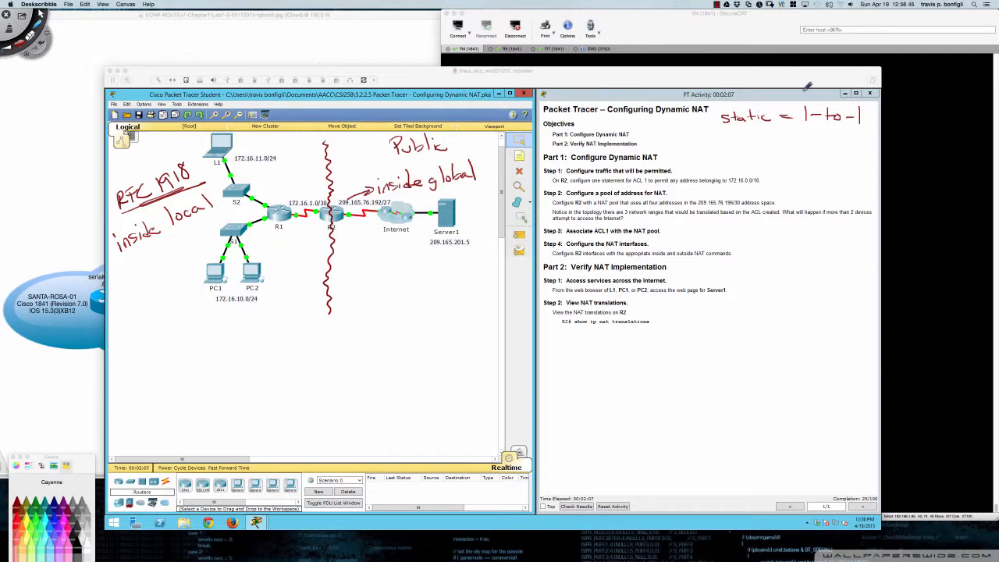
pyautogui.moveTo(804, 90); pyautogui.dragTo(869, 104)
pyautogui.moveTo(727, 134)
pyautogui.mouseDown()
pyautogui.moveTo(790, 134)
pyautogui.moveTo(811, 147)
pyautogui.moveTo(829, 137)
pyautogui.moveTo(884, 142)
pyautogui.mouseUp()
pyautogui.moveTo(798, 156); pyautogui.dragTo(891, 155)
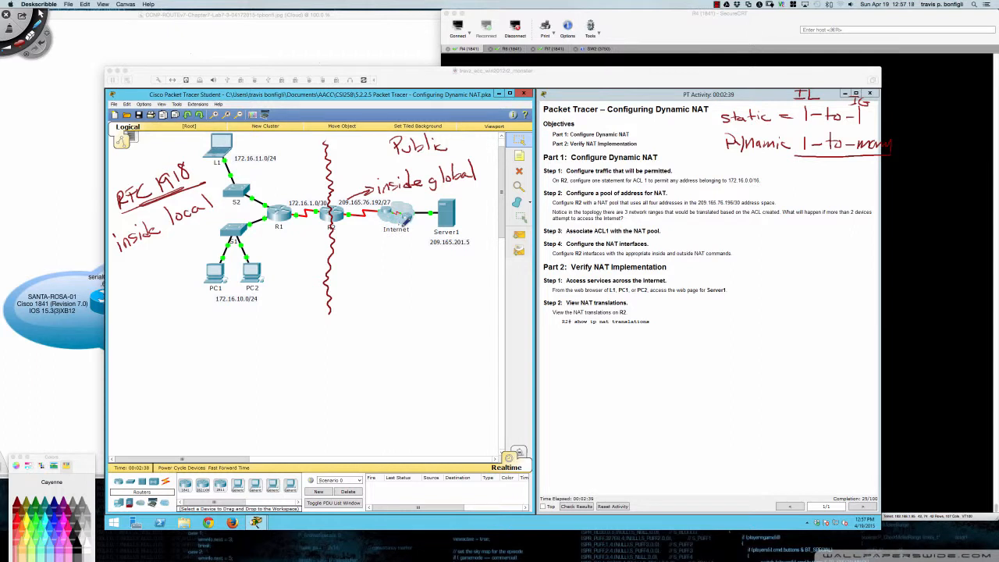
# - Draw an arrow from the Internet cloud inward across R2 and a www server attached to S1, labelled with its private address
pyautogui.moveTo(403, 222)
pyautogui.mouseDown()
pyautogui.moveTo(311, 225)
pyautogui.moveTo(317, 232)
pyautogui.mouseUp()
pyautogui.moveTo(224, 229)
pyautogui.mouseDown()
pyautogui.moveTo(175, 273)
pyautogui.moveTo(197, 292)
pyautogui.moveTo(148, 273)
pyautogui.moveTo(171, 287)
pyautogui.moveTo(194, 276)
pyautogui.mouseUp()
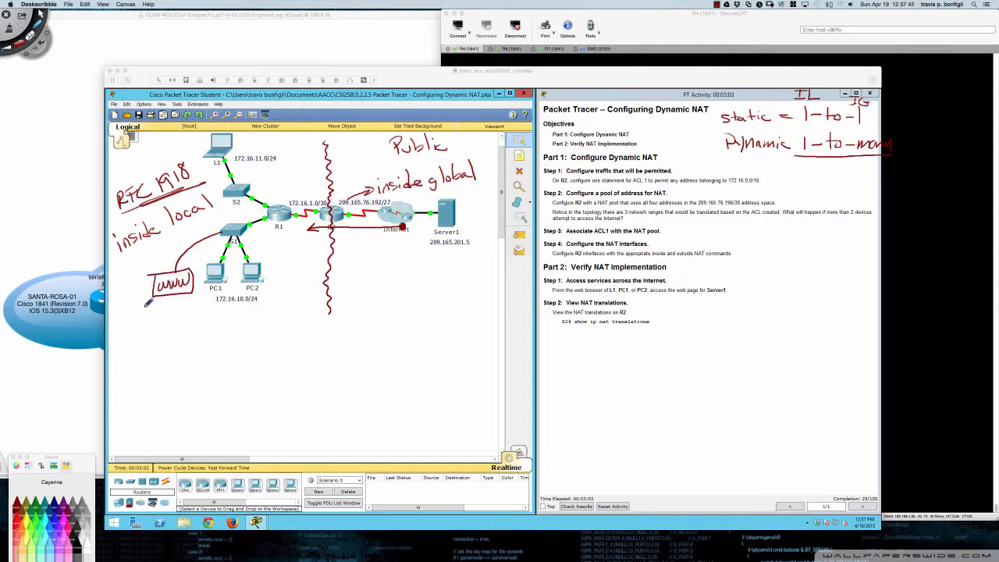
pyautogui.moveTo(147, 304)
pyautogui.mouseDown()
pyautogui.moveTo(190, 303)
pyautogui.moveTo(204, 291)
pyautogui.moveTo(207, 303)
pyautogui.moveTo(164, 317)
pyautogui.moveTo(194, 303)
pyautogui.mouseUp()
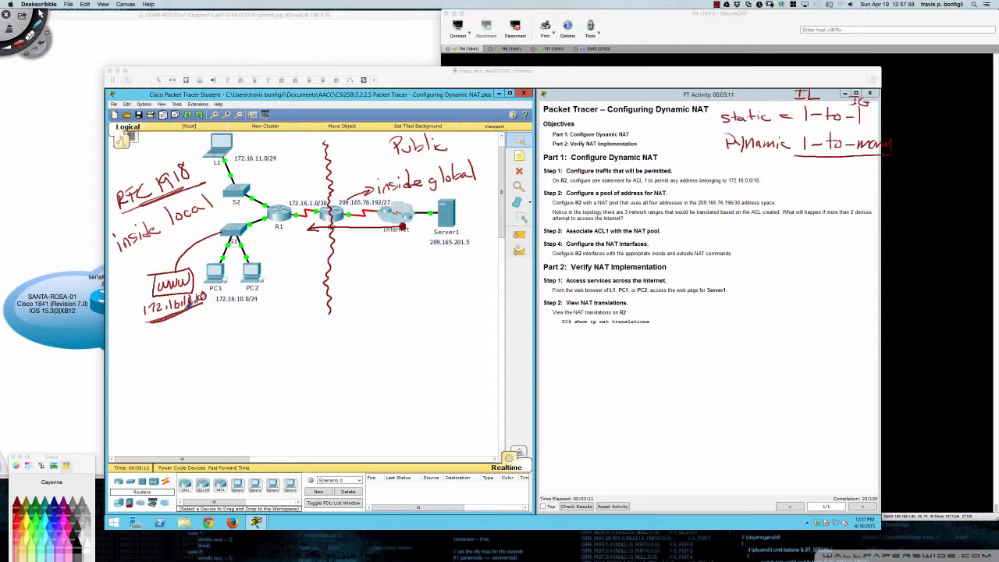
# - Mark PC1, PC2 and L1, draw traffic arrows between PC2 and the public side, and retrace the boundary through R2
pyautogui.moveTo(395, 192)
pyautogui.mouseDown()
pyautogui.moveTo(471, 173)
pyautogui.moveTo(408, 191)
pyautogui.mouseUp()
pyautogui.moveTo(213, 284)
pyautogui.mouseDown()
pyautogui.moveTo(267, 291)
pyautogui.moveTo(252, 271)
pyautogui.mouseUp()
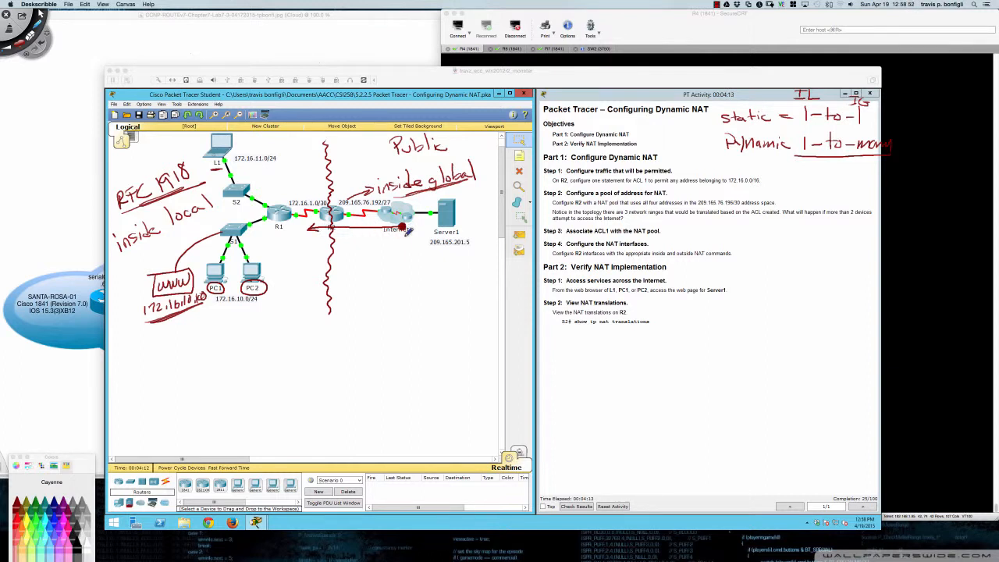
pyautogui.moveTo(405, 230); pyautogui.dragTo(274, 264)
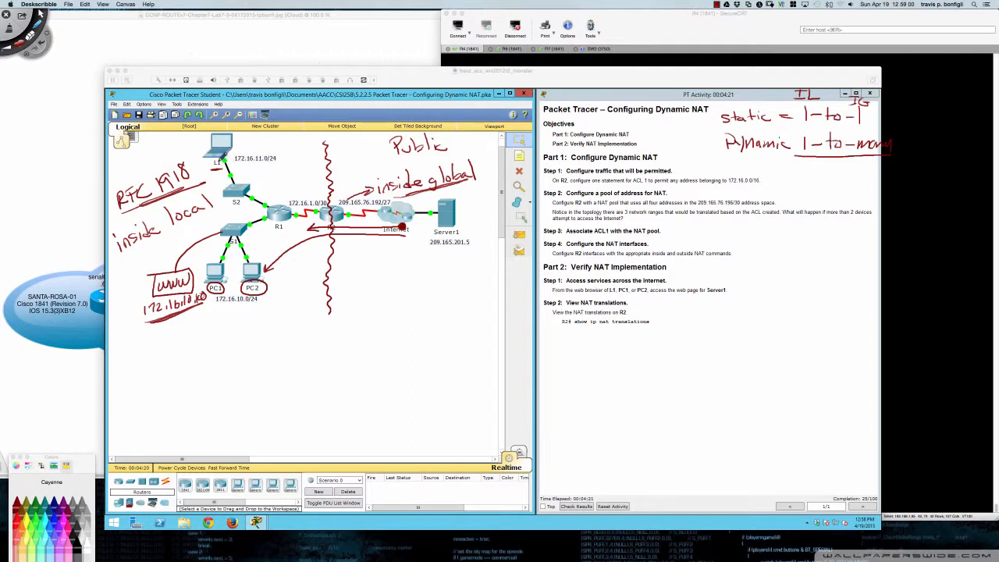
pyautogui.moveTo(219, 159); pyautogui.dragTo(224, 160)
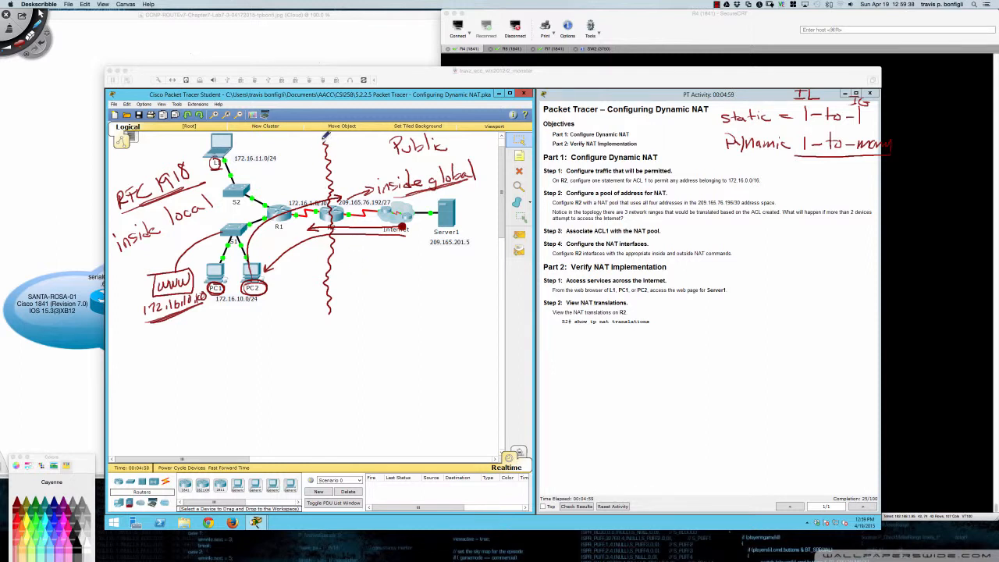
pyautogui.moveTo(326, 134); pyautogui.dragTo(329, 306)
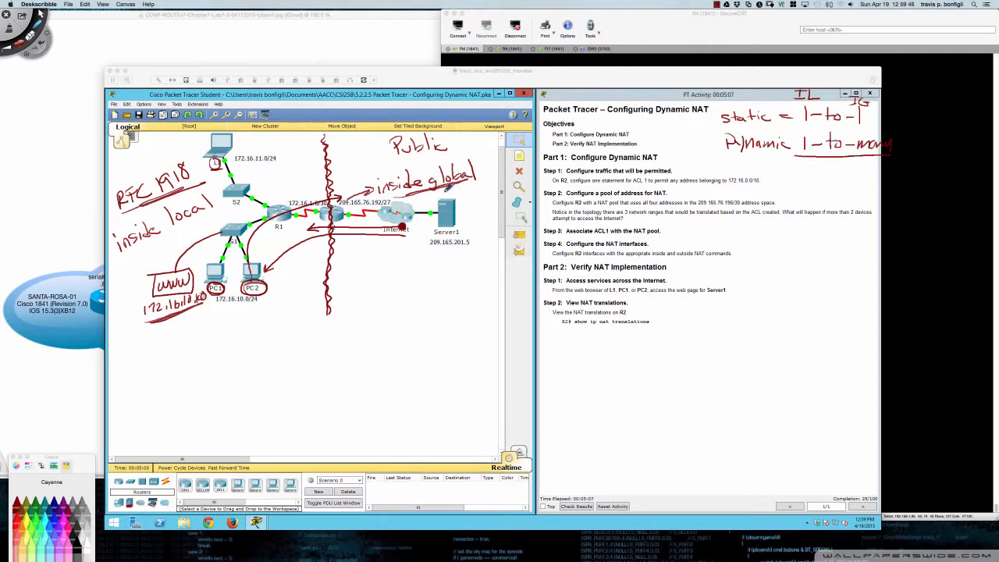
# - Annotate Server1 with a circled address and an arrow to a box containing "outside global" and "outside local"
pyautogui.moveTo(451, 250); pyautogui.dragTo(450, 261)
pyautogui.moveTo(445, 254); pyautogui.dragTo(455, 254)
pyautogui.moveTo(429, 271)
pyautogui.mouseDown()
pyautogui.moveTo(421, 276)
pyautogui.moveTo(509, 269)
pyautogui.moveTo(511, 277)
pyautogui.mouseUp()
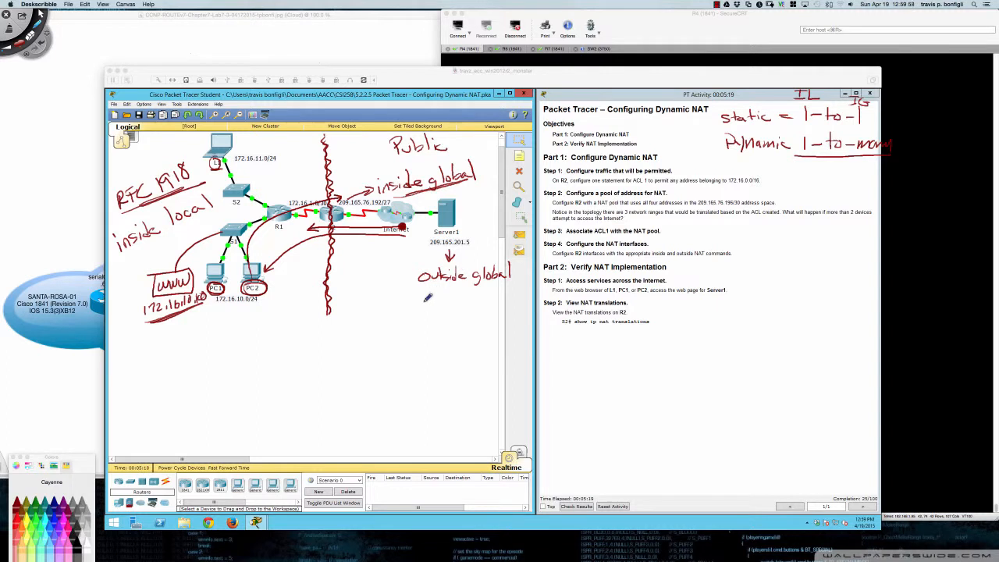
pyautogui.moveTo(426, 294)
pyautogui.mouseDown()
pyautogui.moveTo(421, 283)
pyautogui.moveTo(427, 296)
pyautogui.moveTo(447, 281)
pyautogui.moveTo(457, 290)
pyautogui.moveTo(514, 287)
pyautogui.mouseUp()
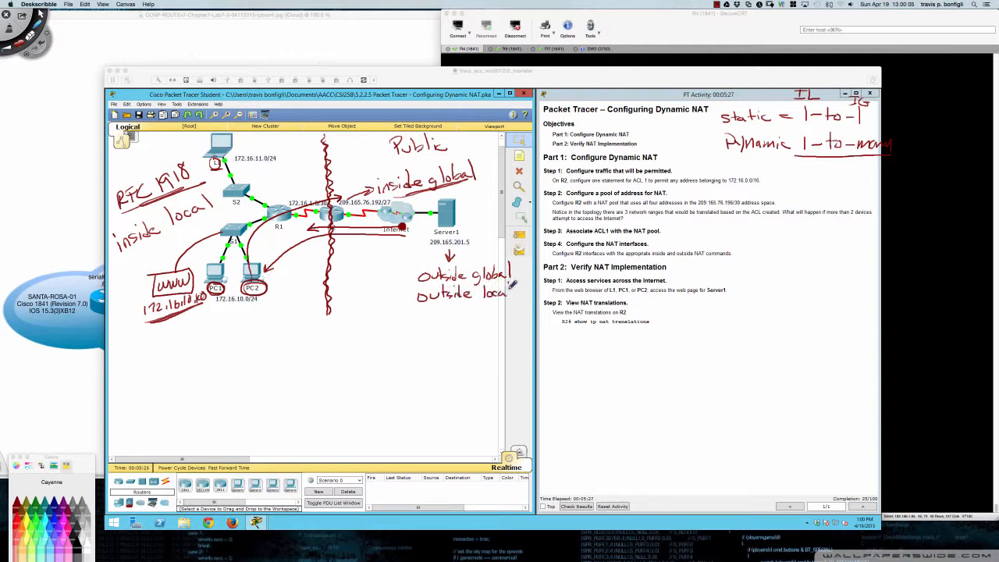
pyautogui.moveTo(433, 269)
pyautogui.mouseDown()
pyautogui.moveTo(405, 270)
pyautogui.moveTo(452, 310)
pyautogui.moveTo(519, 306)
pyautogui.moveTo(521, 253)
pyautogui.moveTo(407, 259)
pyautogui.moveTo(409, 275)
pyautogui.mouseUp()
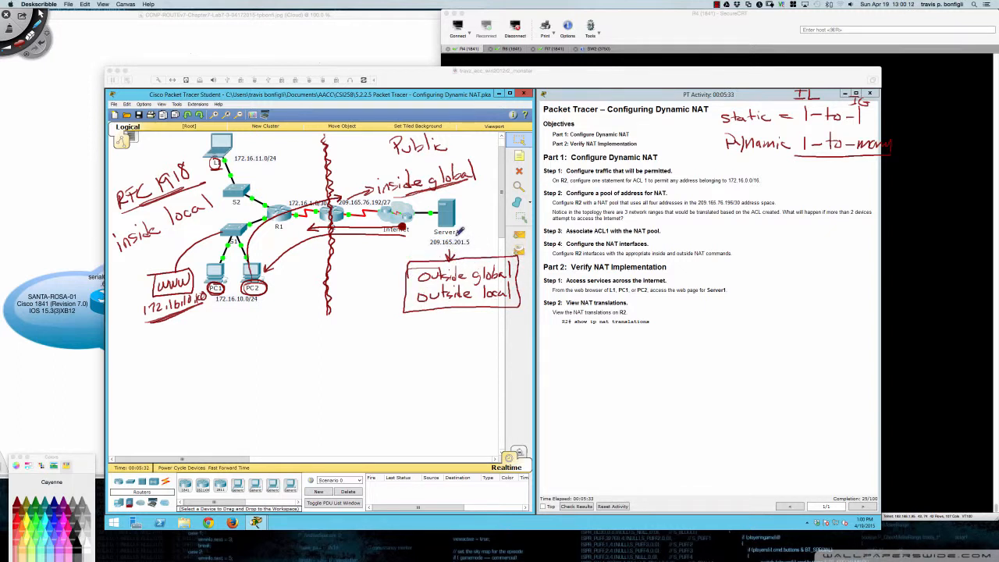
pyautogui.moveTo(434, 232)
pyautogui.mouseDown()
pyautogui.moveTo(450, 251)
pyautogui.moveTo(477, 237)
pyautogui.moveTo(451, 235)
pyautogui.mouseUp()
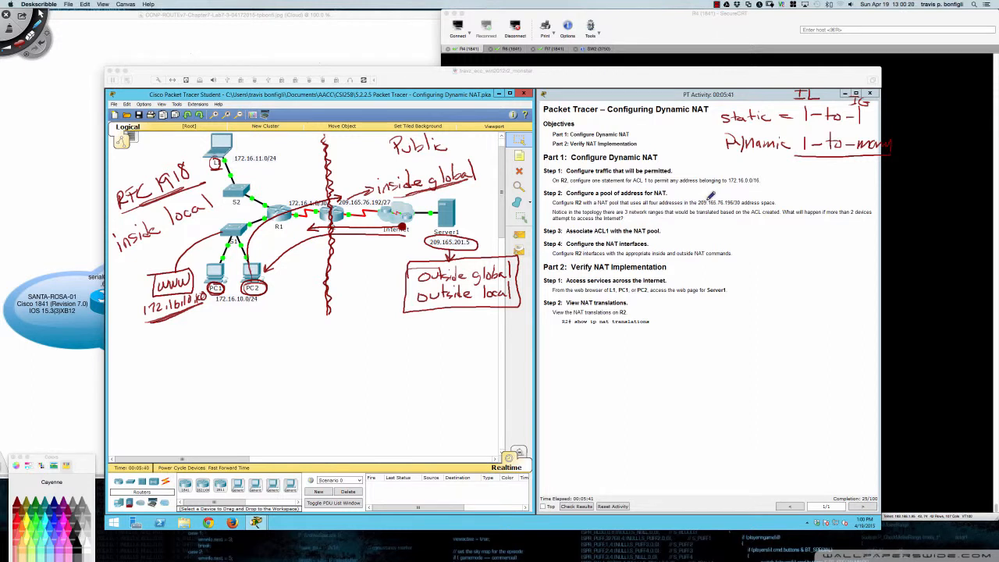
# - Circle the 209.165.76.196/30 address space in the pool instructions, point an arrow at it, and leave drawing mode
pyautogui.moveTo(712, 192)
pyautogui.mouseDown()
pyautogui.moveTo(693, 200)
pyautogui.moveTo(756, 209)
pyautogui.moveTo(784, 198)
pyautogui.moveTo(726, 189)
pyautogui.mouseUp()
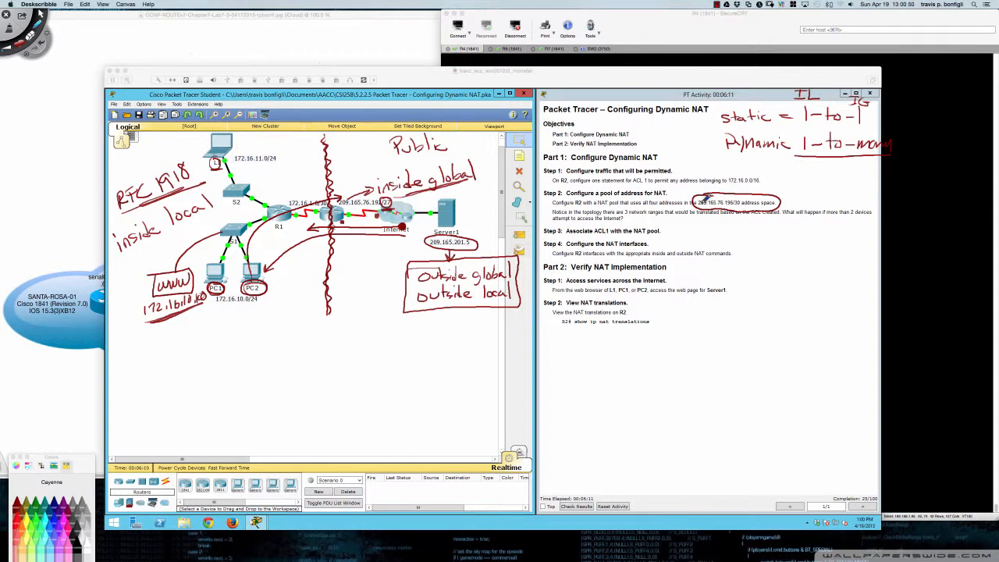
pyautogui.moveTo(810, 200); pyautogui.dragTo(780, 200)
pyautogui.moveTo(787, 193); pyautogui.dragTo(788, 205)
pyautogui.press('Escape')
pyautogui.click(587, 298)
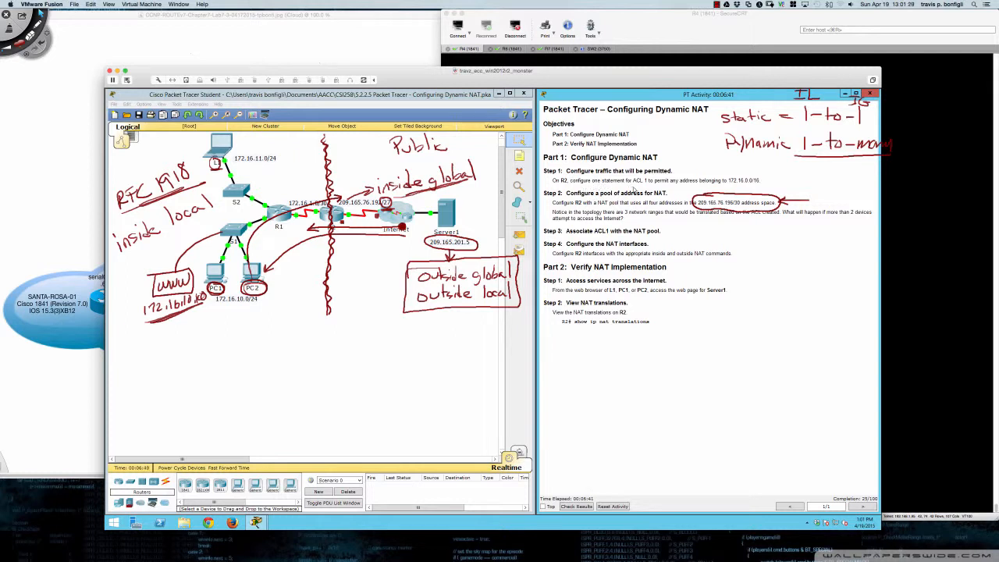
# - Open R2's device window below the topology and erase all drawn annotations from the screen
pyautogui.click(335, 218)
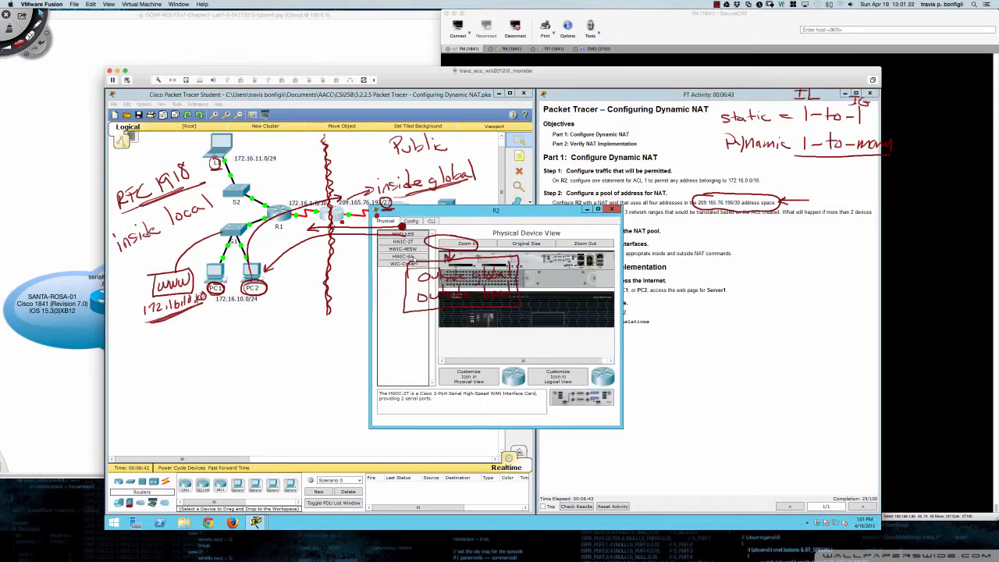
pyautogui.moveTo(523, 217); pyautogui.dragTo(261, 301)
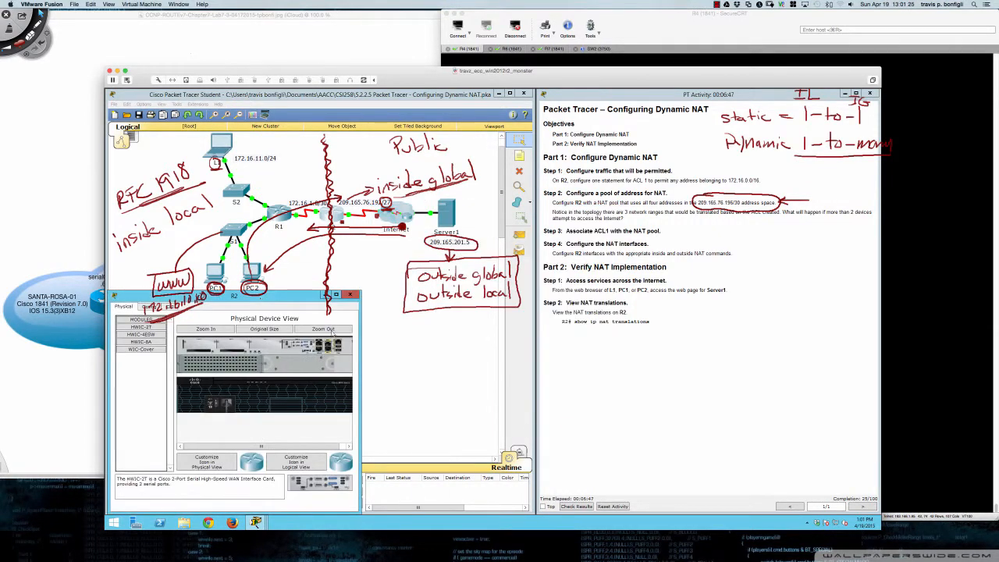
pyautogui.press('super+Tab')
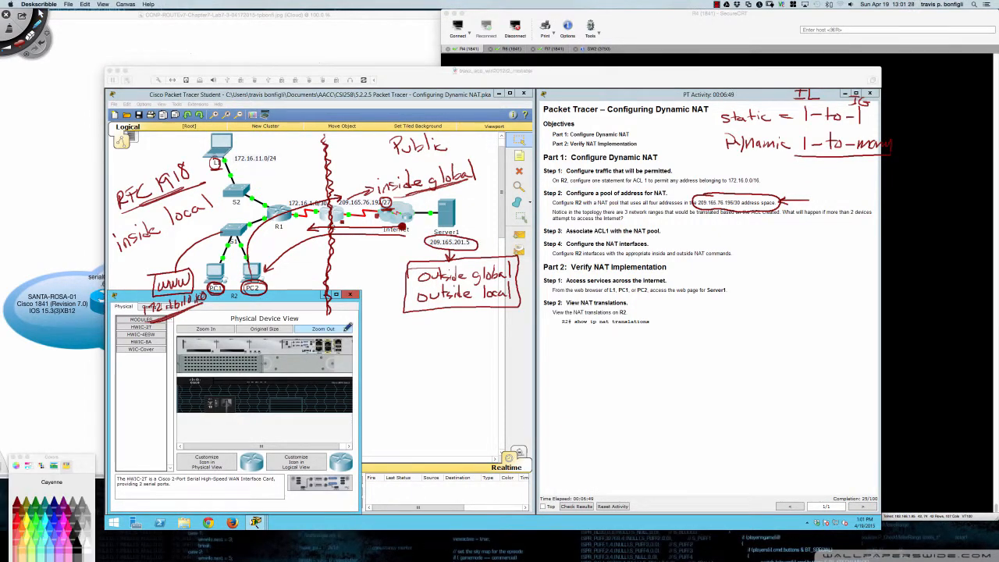
pyautogui.press('Delete')
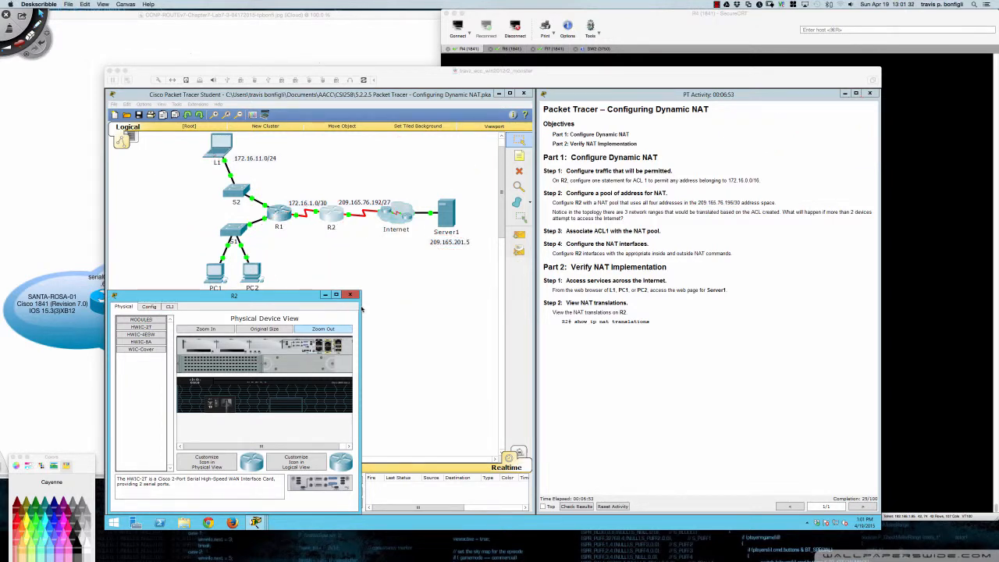
pyautogui.press('super+Tab')
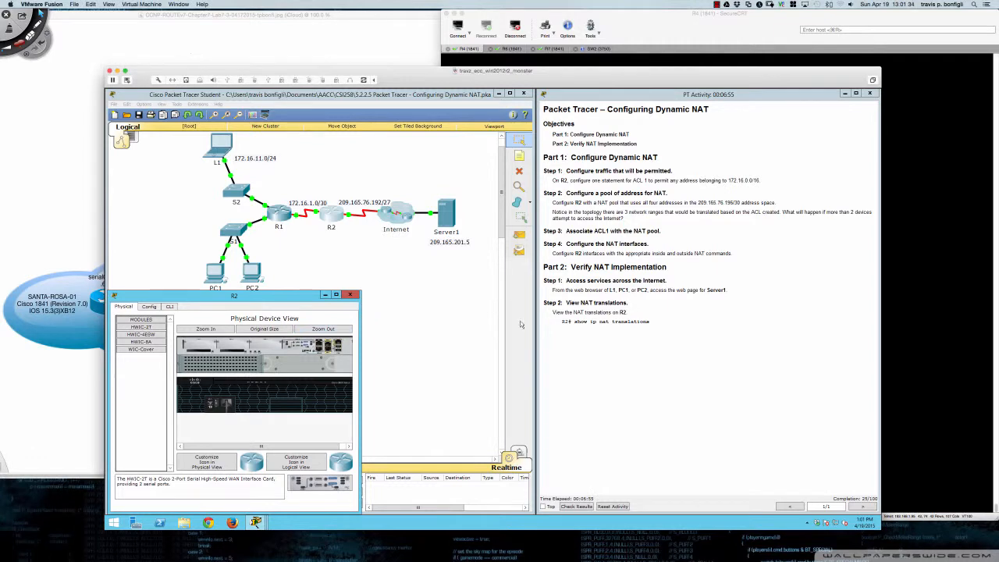
# - Show R2's IOS command line and enlarge its window to the width of the topology workspace
pyautogui.moveTo(359, 348); pyautogui.dragTo(537, 347)
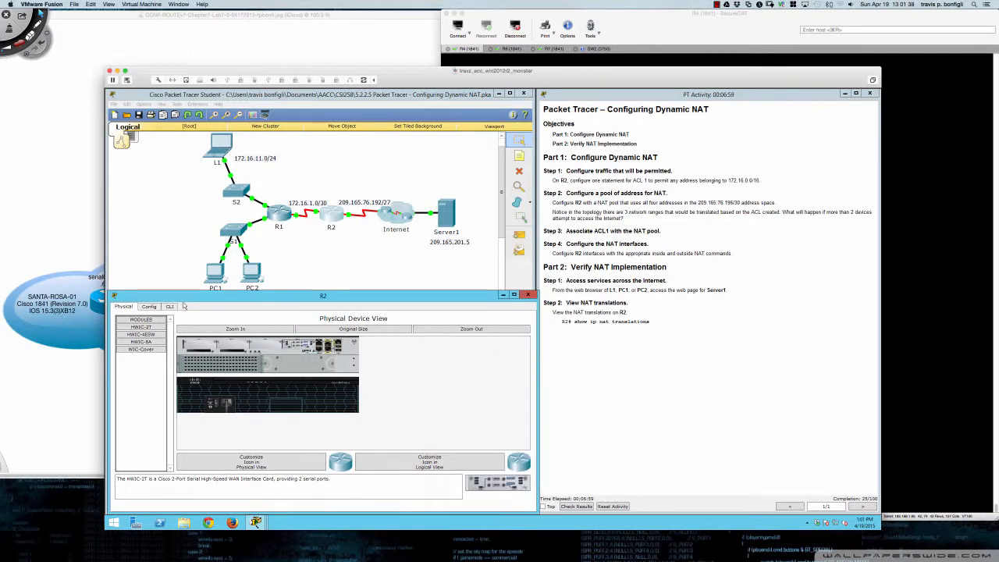
pyautogui.click(171, 307)
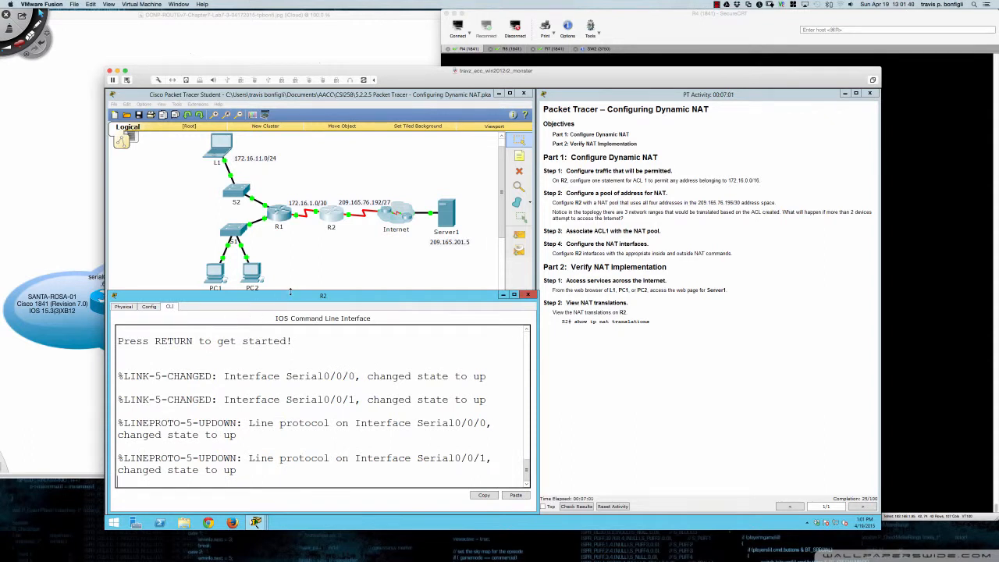
pyautogui.moveTo(289, 292); pyautogui.dragTo(287, 250)
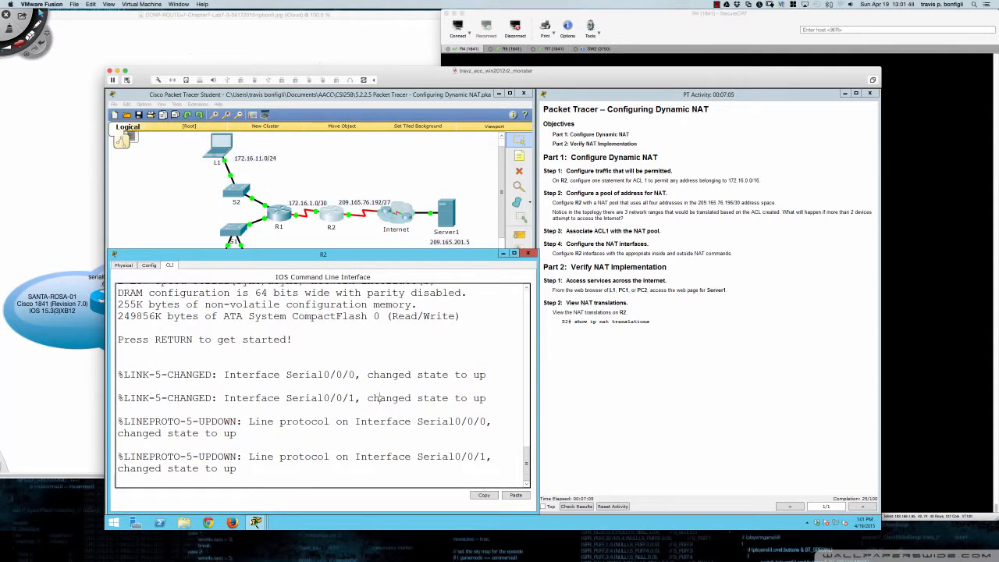
# - Start R2's console session and submit the command enc
pyautogui.press('Return')
pyautogui.press('Return')
pyautogui.press('Return')
pyautogui.press('Return')
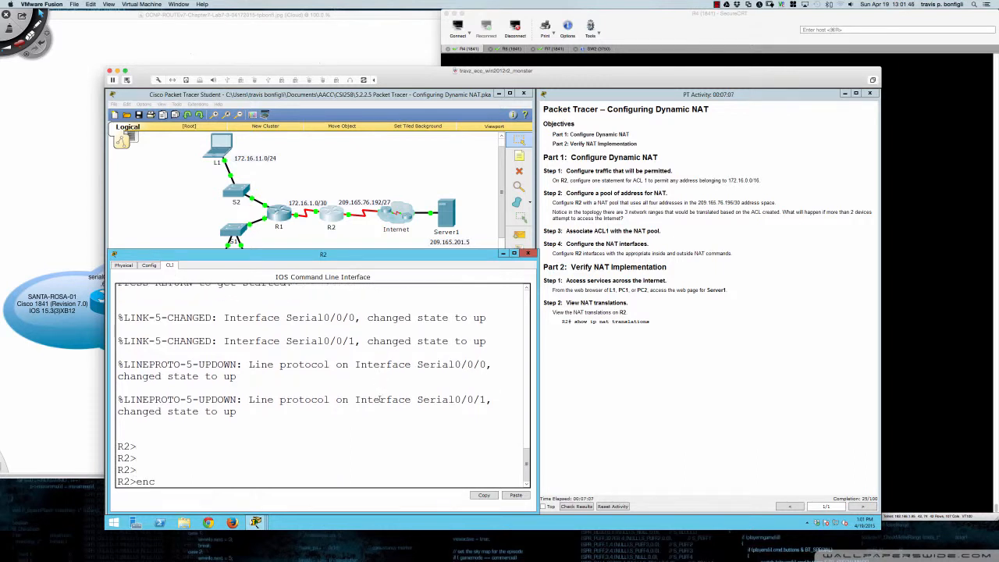
pyautogui.press('Return')
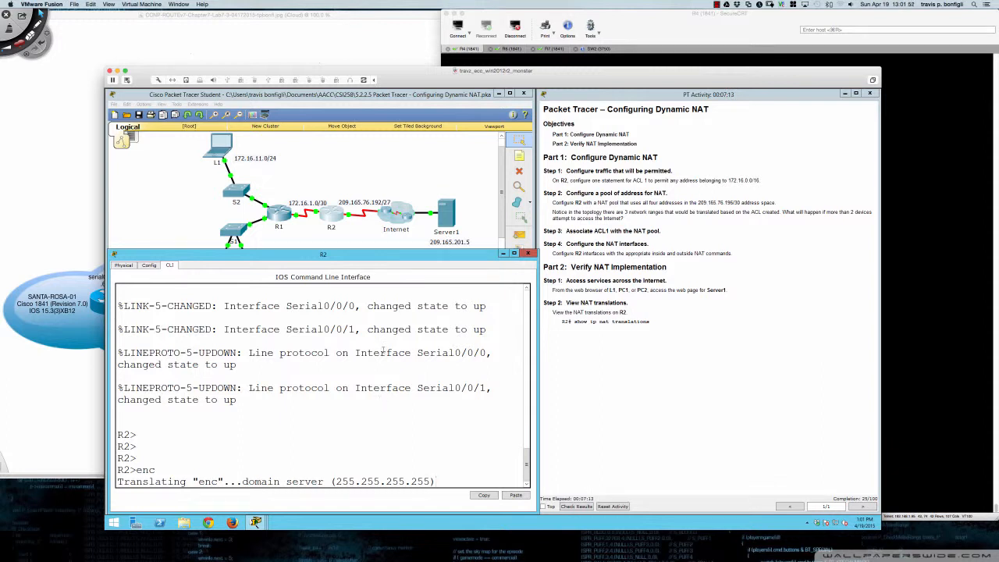
# - Annotate the topology with a wavy boundary through R2, IL and IG labels, and underline 172.16.0.0/16 in the ACL instruction
pyautogui.click(366, 231)
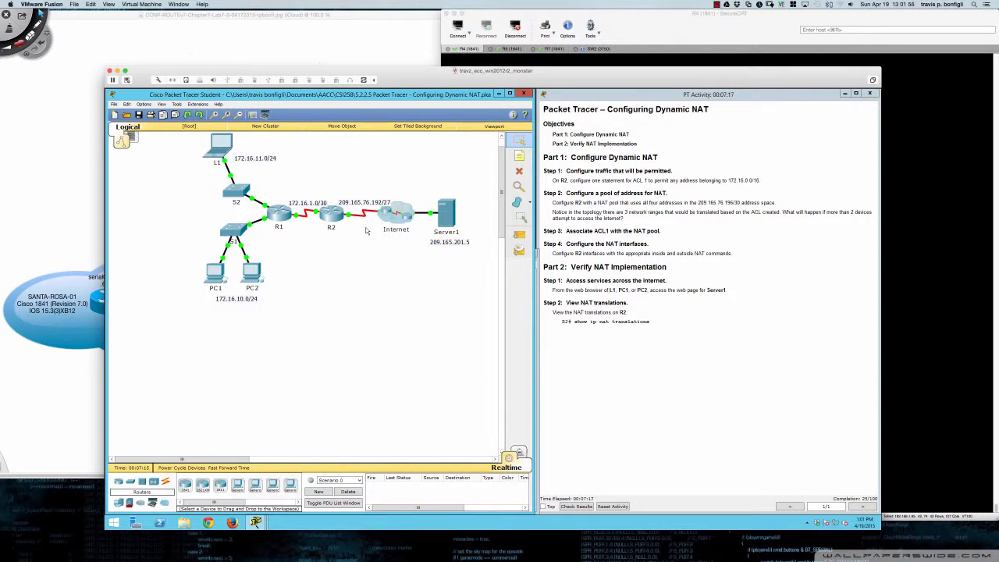
pyautogui.press('super+Tab')
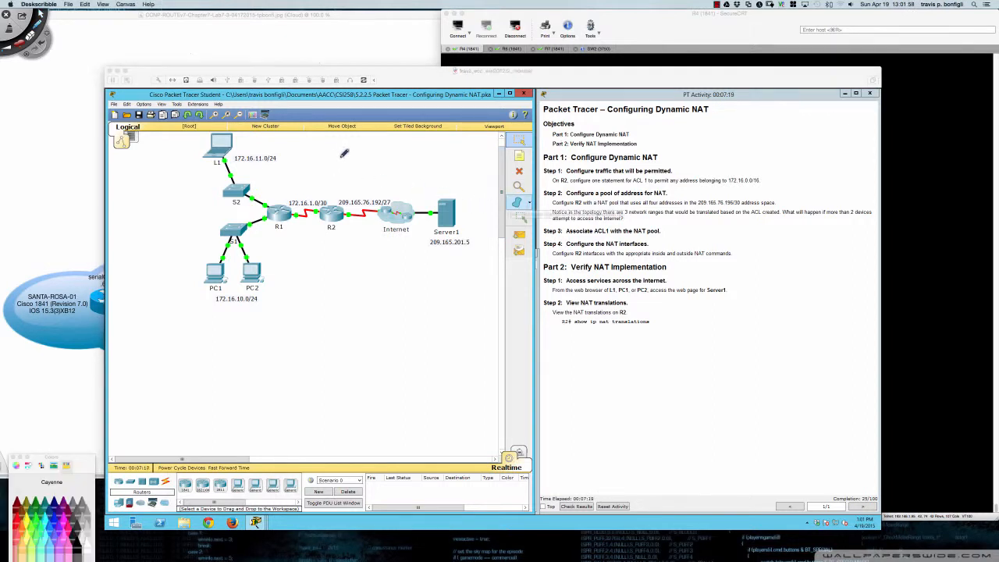
pyautogui.moveTo(331, 148)
pyautogui.mouseDown()
pyautogui.moveTo(344, 216)
pyautogui.moveTo(336, 262)
pyautogui.mouseUp()
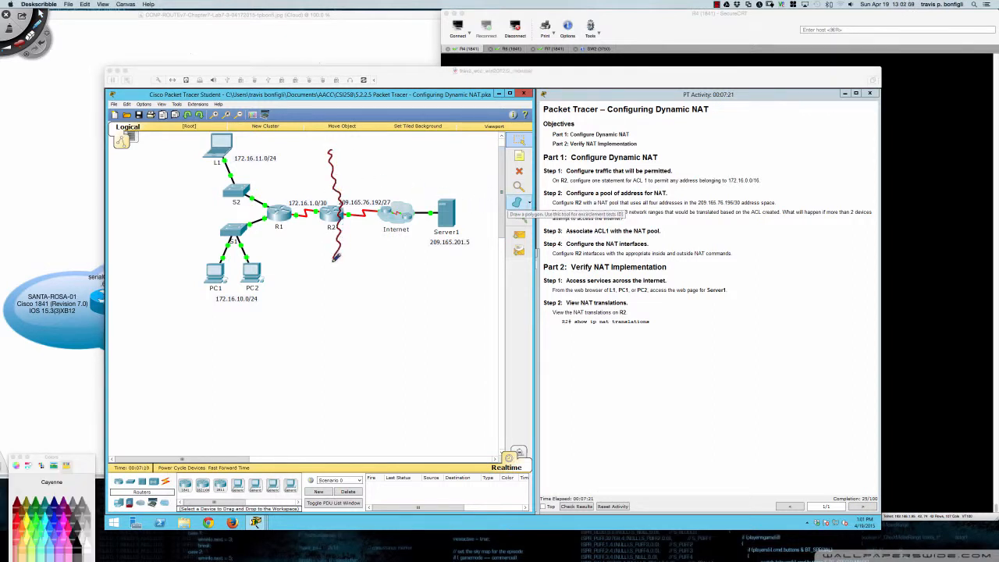
pyautogui.moveTo(288, 159)
pyautogui.mouseDown()
pyautogui.moveTo(283, 172)
pyautogui.moveTo(295, 156)
pyautogui.mouseUp()
pyautogui.moveTo(273, 175); pyautogui.dragTo(310, 164)
pyautogui.moveTo(378, 146)
pyautogui.mouseDown()
pyautogui.moveTo(374, 162)
pyautogui.moveTo(383, 151)
pyautogui.moveTo(383, 162)
pyautogui.mouseUp()
pyautogui.moveTo(397, 148); pyautogui.dragTo(359, 192)
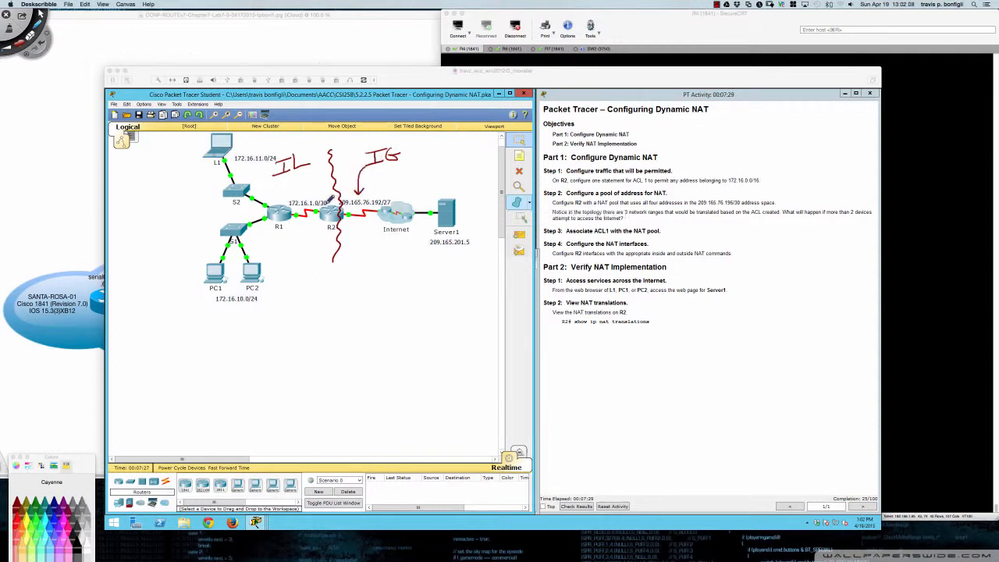
pyautogui.moveTo(727, 183); pyautogui.dragTo(763, 188)
# - Return to R2's command line and abort the running name lookup
pyautogui.click(328, 219)
pyautogui.click(329, 219)
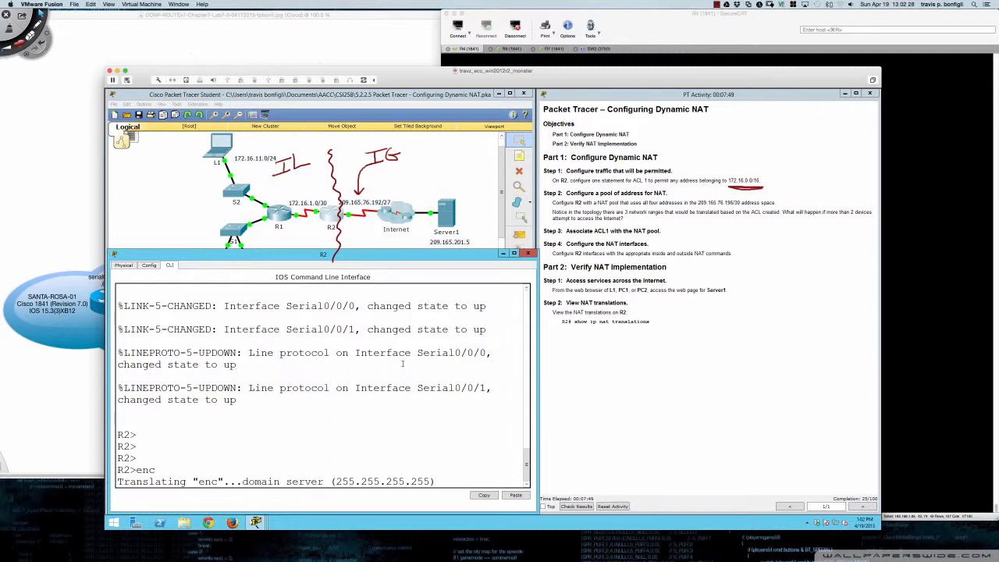
pyautogui.hotkey('ctrl', 'shift', '6')
pyautogui.press('Return')
pyautogui.press('Return')
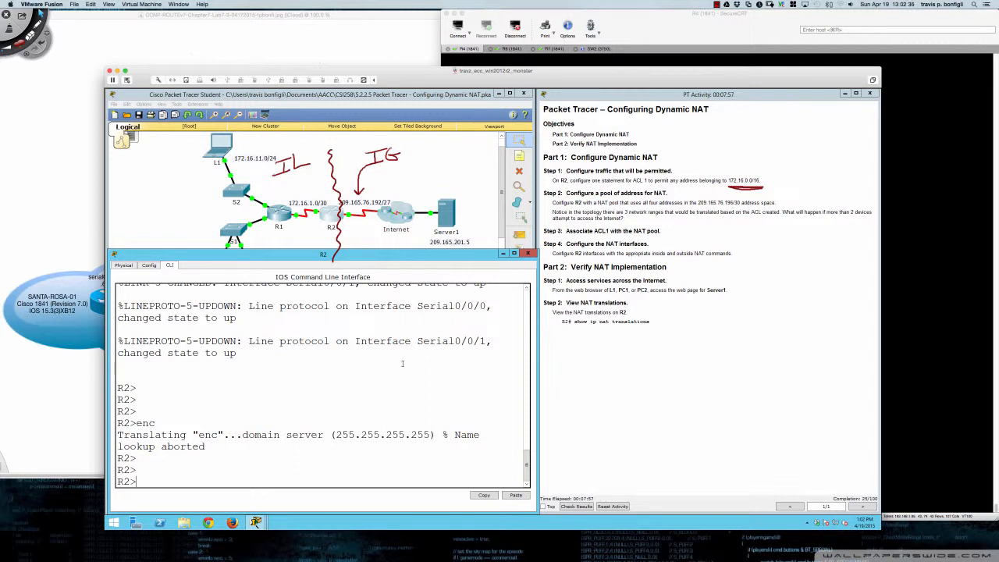
# - Enter privileged EXEC mode on R2 with enable and open global configuration mode with configure terminal
pyautogui.write('en')
pyautogui.press('Tab')
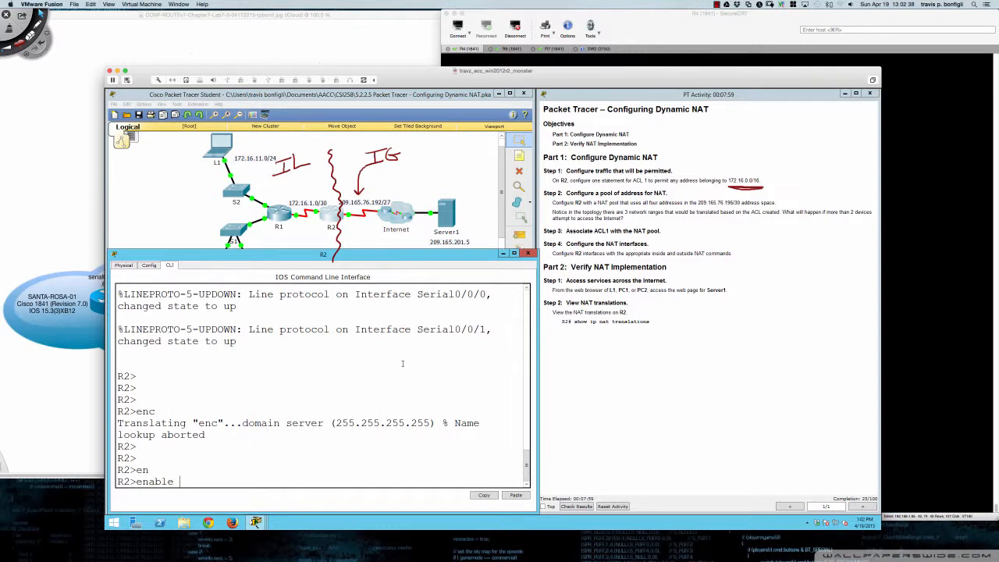
pyautogui.press('Return')
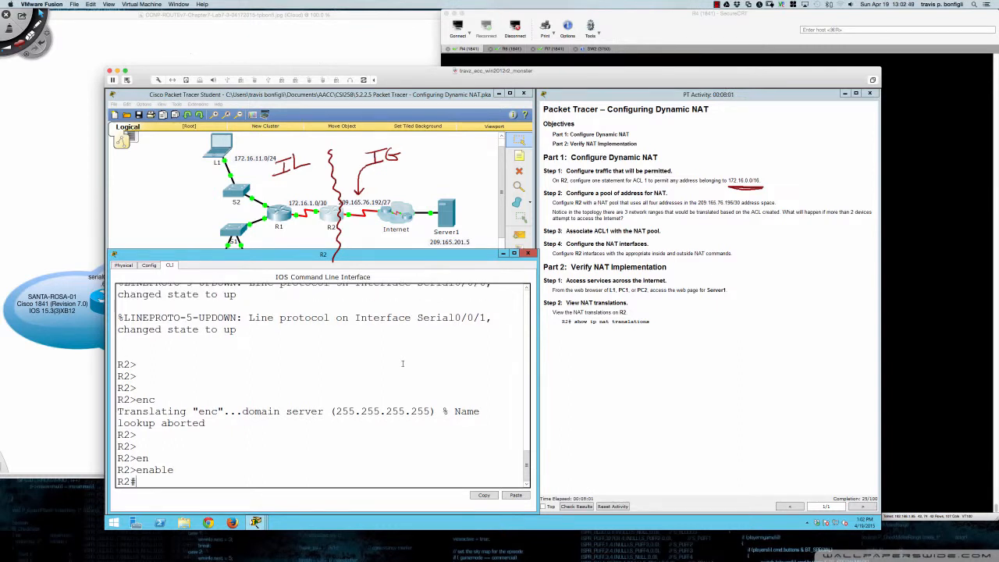
pyautogui.write('conf')
pyautogui.press('Tab')
pyautogui.write('t')
pyautogui.press('Tab')
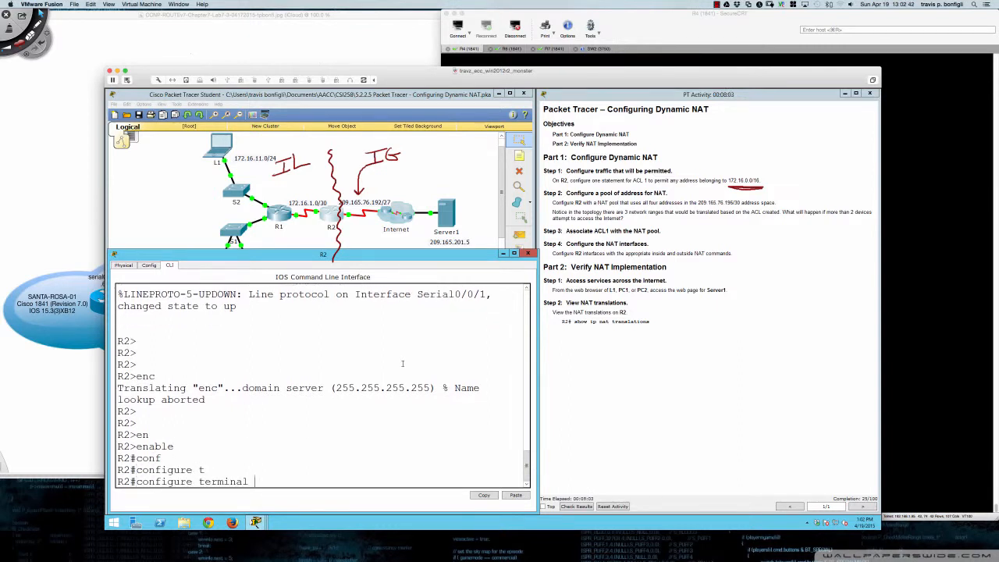
pyautogui.press('Return')
pyautogui.press('Return')
pyautogui.press('Return')
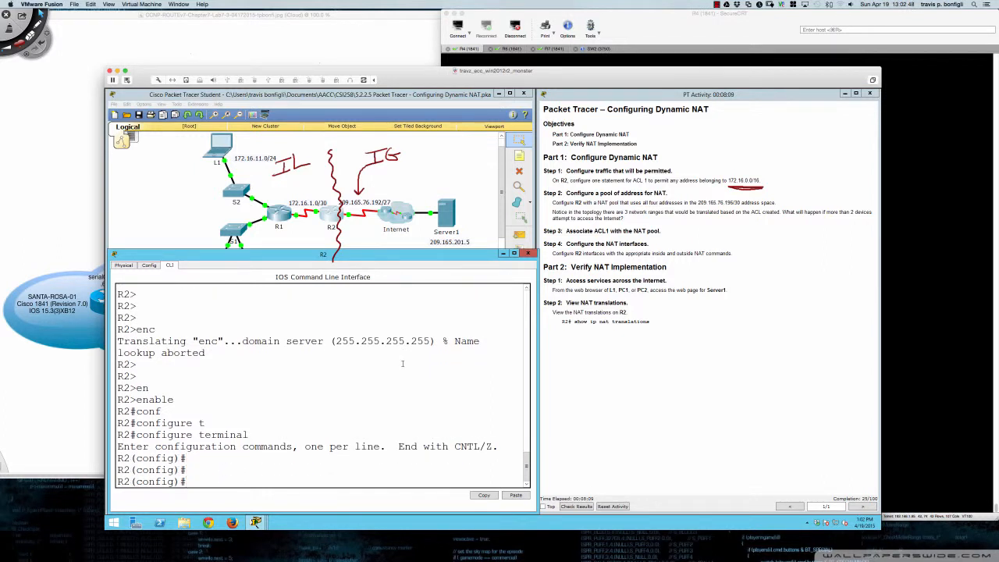
# - Create ACL 1 on R2 with access-list 1 permit 172.16.0.0 0.0.255.255
pyautogui.write('acces')
pyautogui.press('Tab')
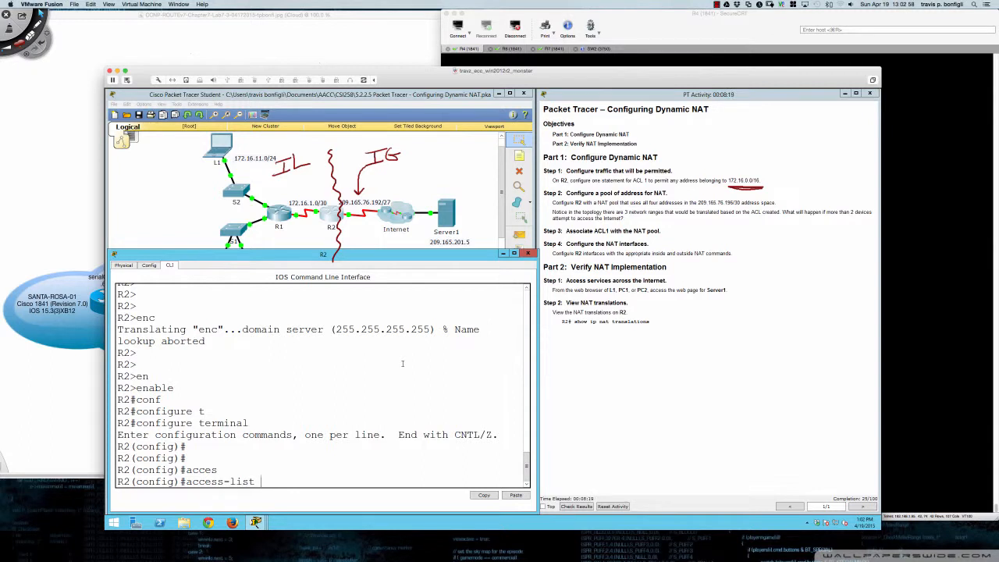
pyautogui.write('1 permit 172.16.0.0 0.0.0255.255')
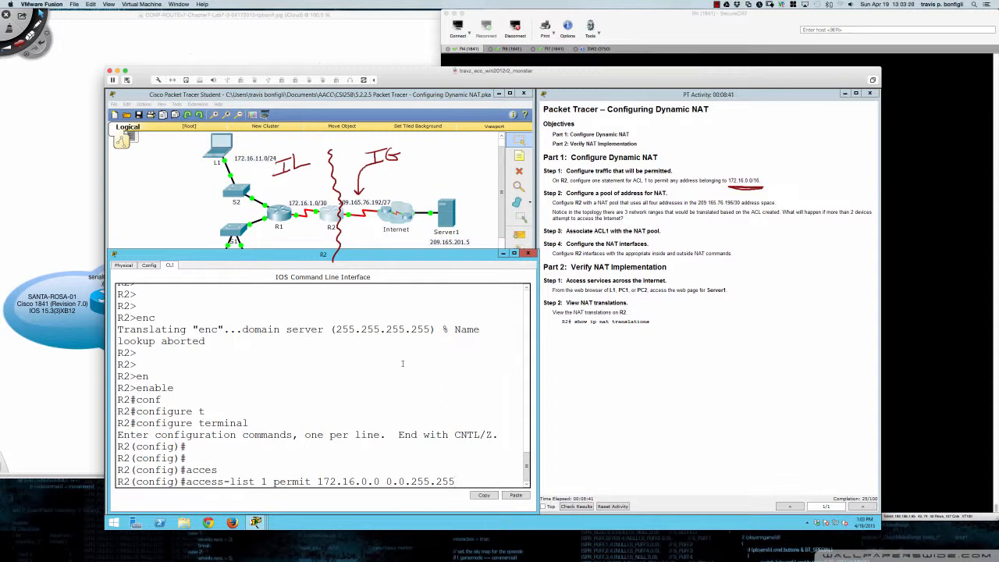
pyautogui.press('Return')
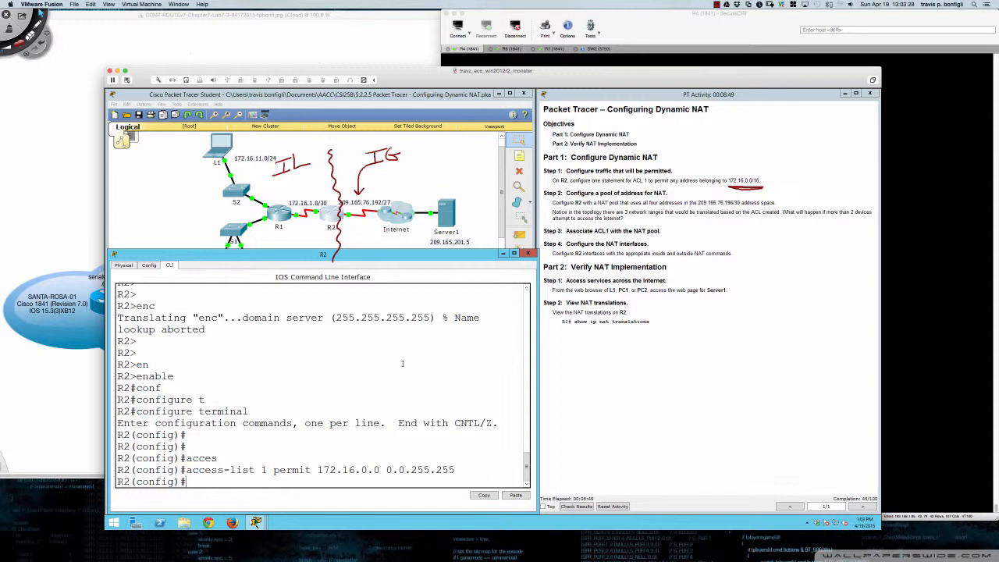
pyautogui.press('Return')
pyautogui.press('Return')
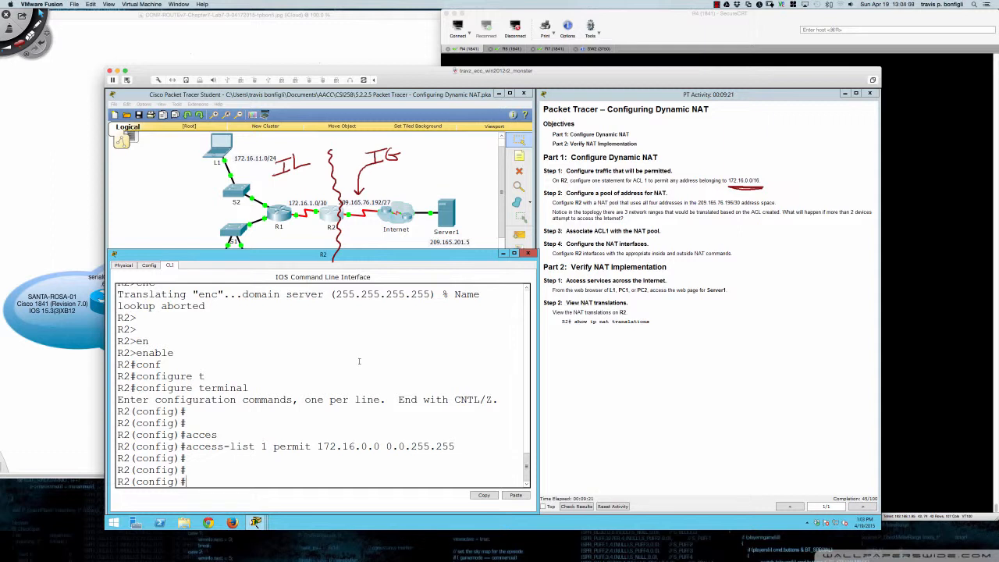
# - Begin the ip nat pool command, check its argument help, and name the pool R2_POOL
pyautogui.write('ip nat pool ')
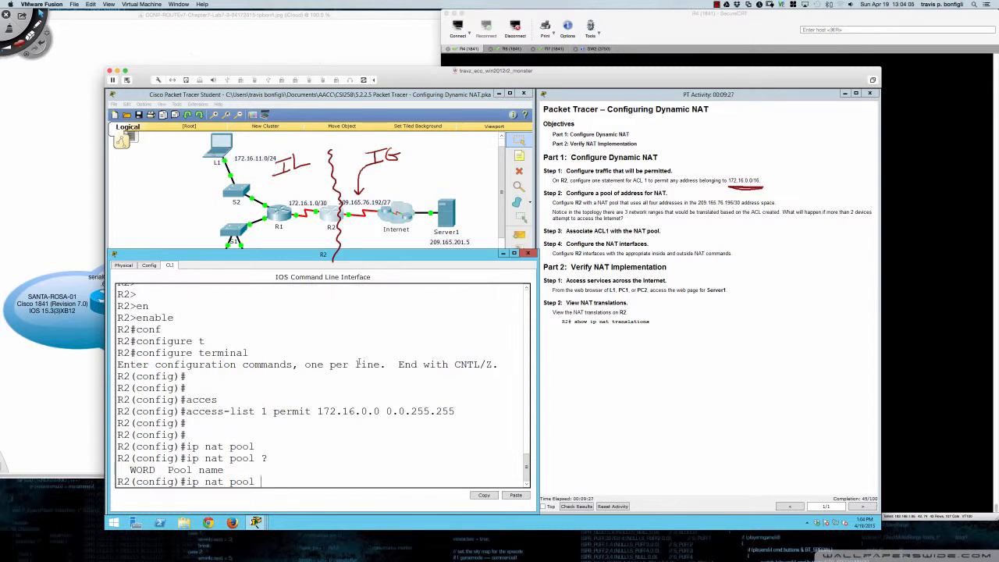
pyautogui.write('?R2_POOL')
# - In Deskscribble, box the pool requirement in the instructions, mark it for NAT, and list .196 to .199 with .197 and .198 circled
pyautogui.press('super+Tab')
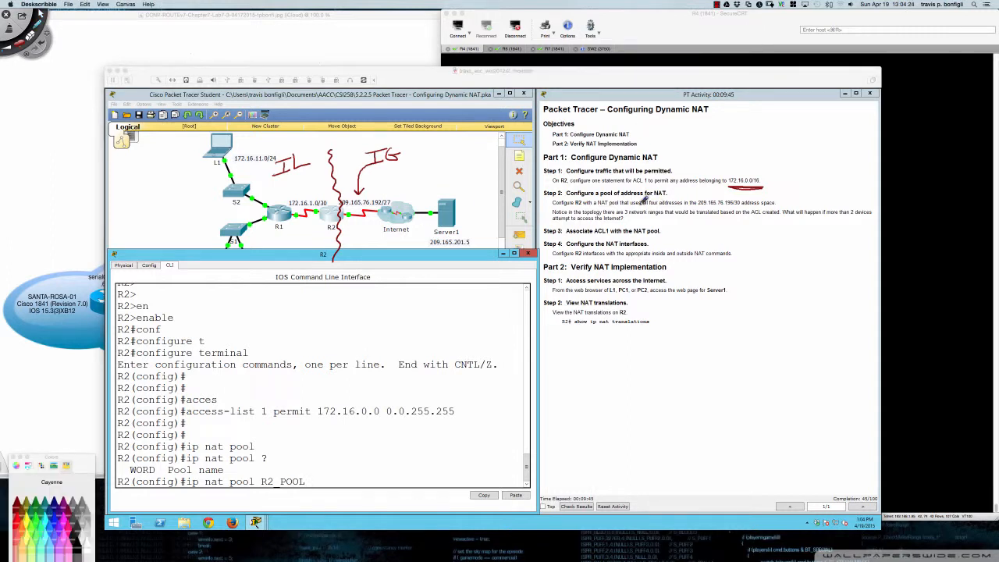
pyautogui.moveTo(657, 198)
pyautogui.mouseDown()
pyautogui.moveTo(609, 199)
pyautogui.moveTo(633, 207)
pyautogui.moveTo(783, 198)
pyautogui.moveTo(667, 191)
pyautogui.mouseUp()
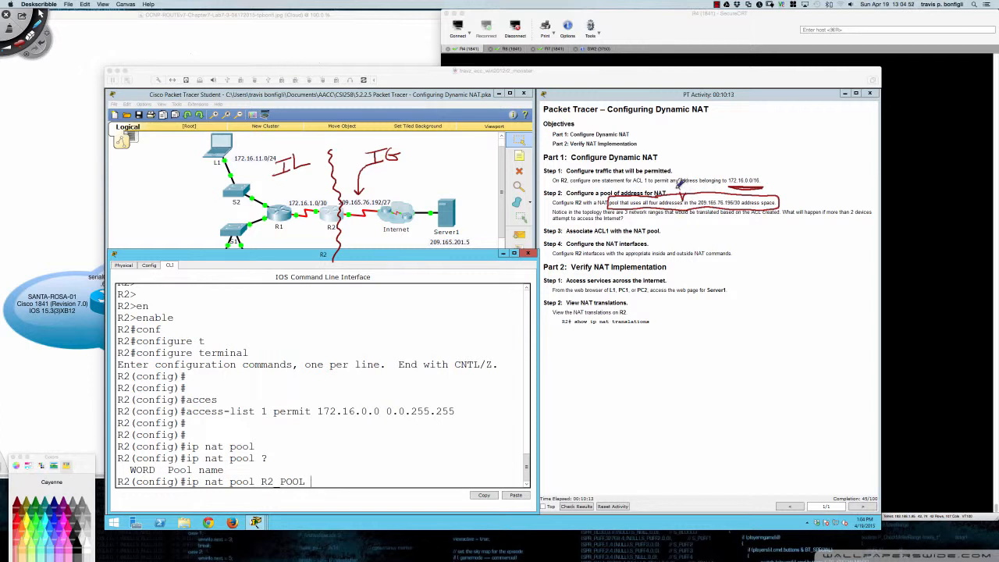
pyautogui.moveTo(678, 182)
pyautogui.mouseDown()
pyautogui.moveTo(715, 168)
pyautogui.moveTo(718, 178)
pyautogui.moveTo(731, 162)
pyautogui.mouseUp()
pyautogui.moveTo(748, 114)
pyautogui.mouseDown()
pyautogui.moveTo(761, 121)
pyautogui.moveTo(755, 143)
pyautogui.moveTo(768, 147)
pyautogui.moveTo(759, 159)
pyautogui.moveTo(771, 160)
pyautogui.mouseUp()
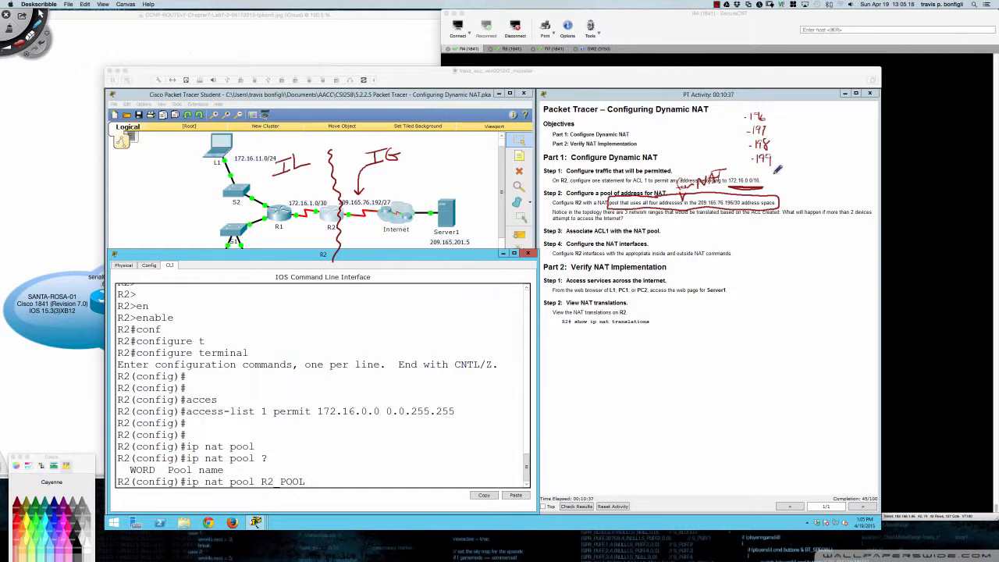
pyautogui.moveTo(770, 112)
pyautogui.mouseDown()
pyautogui.moveTo(791, 139)
pyautogui.moveTo(774, 162)
pyautogui.mouseUp()
pyautogui.moveTo(740, 203)
pyautogui.mouseDown()
pyautogui.moveTo(746, 192)
pyautogui.moveTo(726, 198)
pyautogui.mouseUp()
pyautogui.moveTo(774, 117)
pyautogui.mouseDown()
pyautogui.moveTo(741, 117)
pyautogui.moveTo(733, 144)
pyautogui.moveTo(788, 142)
pyautogui.moveTo(790, 124)
pyautogui.moveTo(767, 116)
pyautogui.mouseUp()
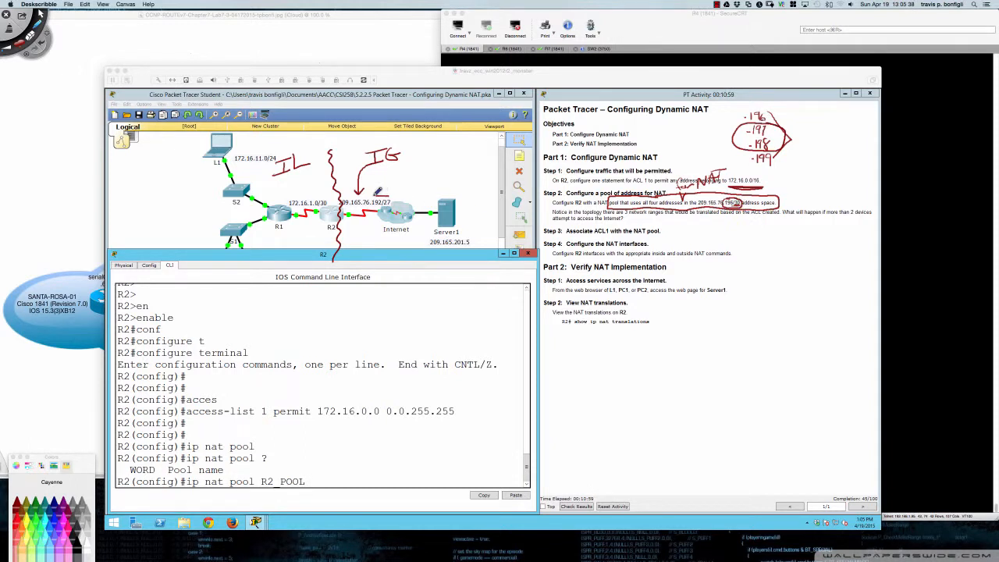
# - Box 209.165.76.192/27 on the topology, label 209.165.76.192 as NET ID, and write the /27 host calculation 2^5 = 32 - 2 = 30
pyautogui.moveTo(376, 195)
pyautogui.mouseDown()
pyautogui.moveTo(334, 205)
pyautogui.moveTo(398, 196)
pyautogui.mouseUp()
pyautogui.moveTo(734, 236)
pyautogui.mouseDown()
pyautogui.moveTo(847, 229)
pyautogui.moveTo(881, 235)
pyautogui.moveTo(864, 244)
pyautogui.moveTo(882, 242)
pyautogui.mouseUp()
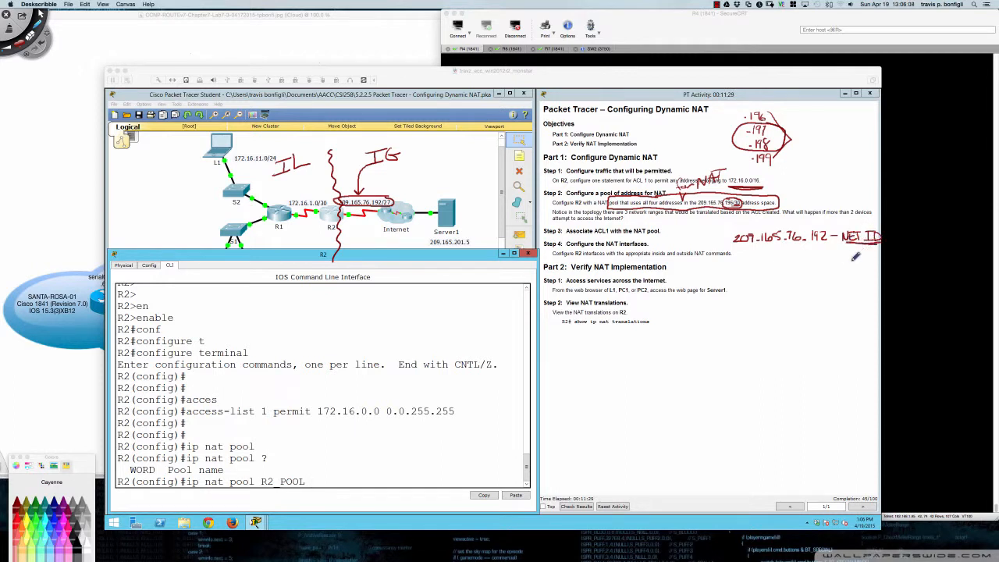
pyautogui.moveTo(811, 242)
pyautogui.mouseDown()
pyautogui.moveTo(827, 242)
pyautogui.moveTo(823, 227)
pyautogui.mouseUp()
pyautogui.moveTo(813, 111)
pyautogui.mouseDown()
pyautogui.moveTo(810, 121)
pyautogui.moveTo(829, 122)
pyautogui.moveTo(812, 144)
pyautogui.moveTo(820, 128)
pyautogui.mouseUp()
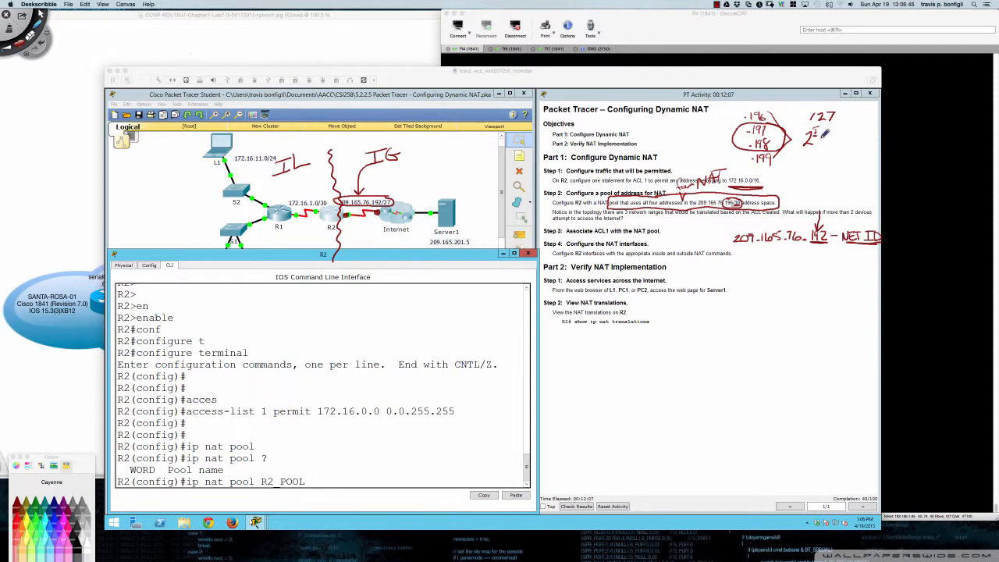
pyautogui.moveTo(818, 134)
pyautogui.mouseDown()
pyautogui.moveTo(861, 131)
pyautogui.moveTo(864, 140)
pyautogui.mouseUp()
pyautogui.moveTo(868, 133); pyautogui.dragTo(887, 138)
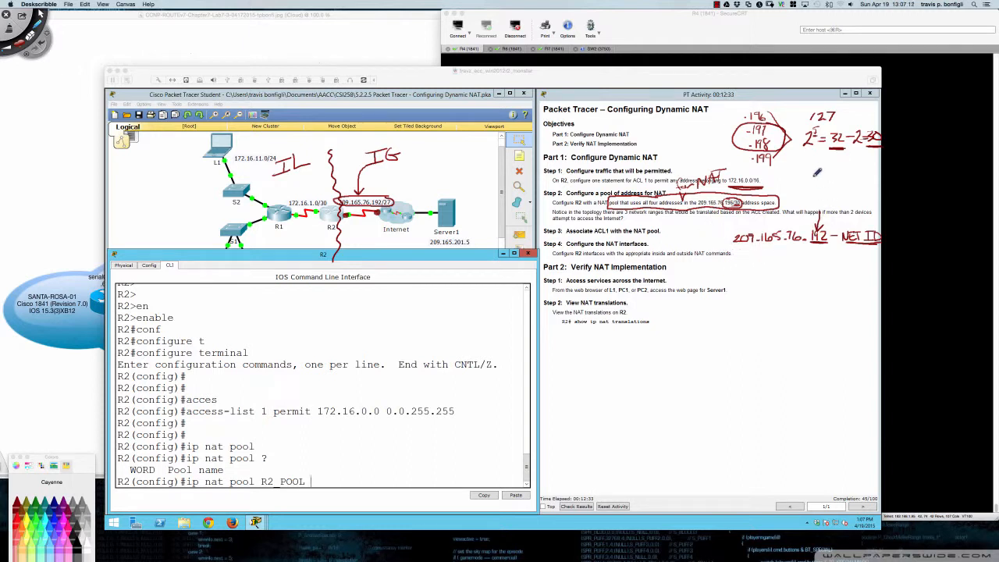
# - Annotate the neighbouring subnets .160 and .224 and broadcast .223, then mark .196 and .199 with arrows and .197–.198 with a circled 2
pyautogui.moveTo(800, 178); pyautogui.dragTo(831, 173)
pyautogui.moveTo(806, 297)
pyautogui.mouseDown()
pyautogui.moveTo(839, 289)
pyautogui.moveTo(832, 297)
pyautogui.mouseUp()
pyautogui.moveTo(846, 180)
pyautogui.mouseDown()
pyautogui.moveTo(877, 178)
pyautogui.moveTo(849, 172)
pyautogui.moveTo(800, 184)
pyautogui.moveTo(835, 160)
pyautogui.moveTo(799, 163)
pyautogui.moveTo(843, 187)
pyautogui.moveTo(879, 161)
pyautogui.moveTo(825, 201)
pyautogui.moveTo(817, 230)
pyautogui.moveTo(824, 224)
pyautogui.mouseUp()
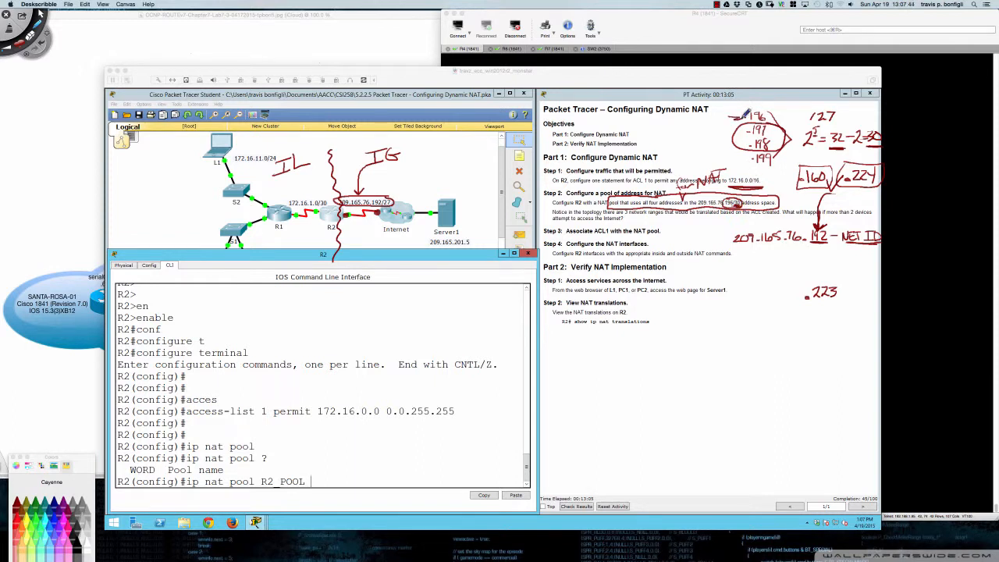
pyautogui.moveTo(727, 158); pyautogui.dragTo(747, 161)
pyautogui.moveTo(705, 117)
pyautogui.mouseDown()
pyautogui.moveTo(711, 137)
pyautogui.moveTo(704, 131)
pyautogui.mouseUp()
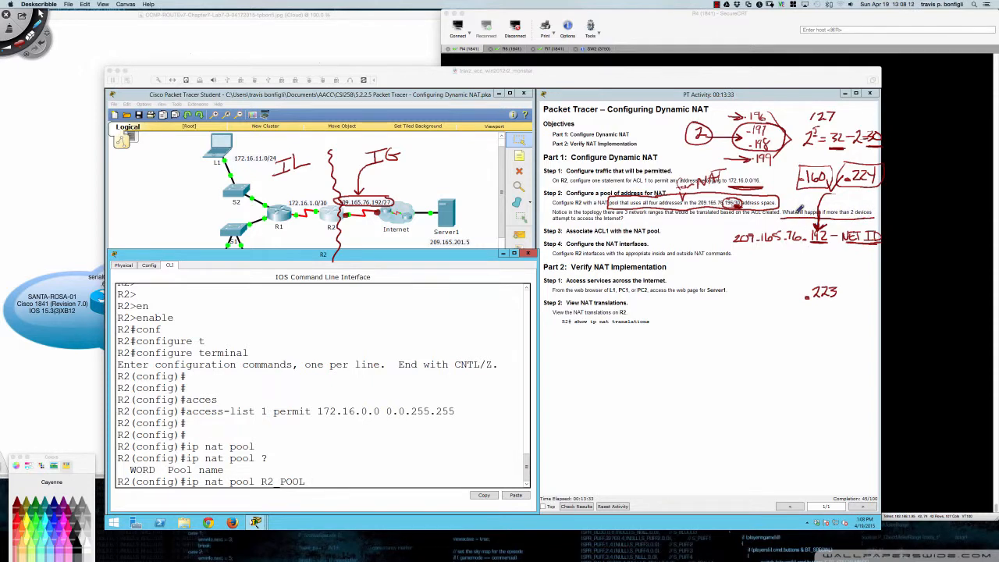
pyautogui.press('super+n')
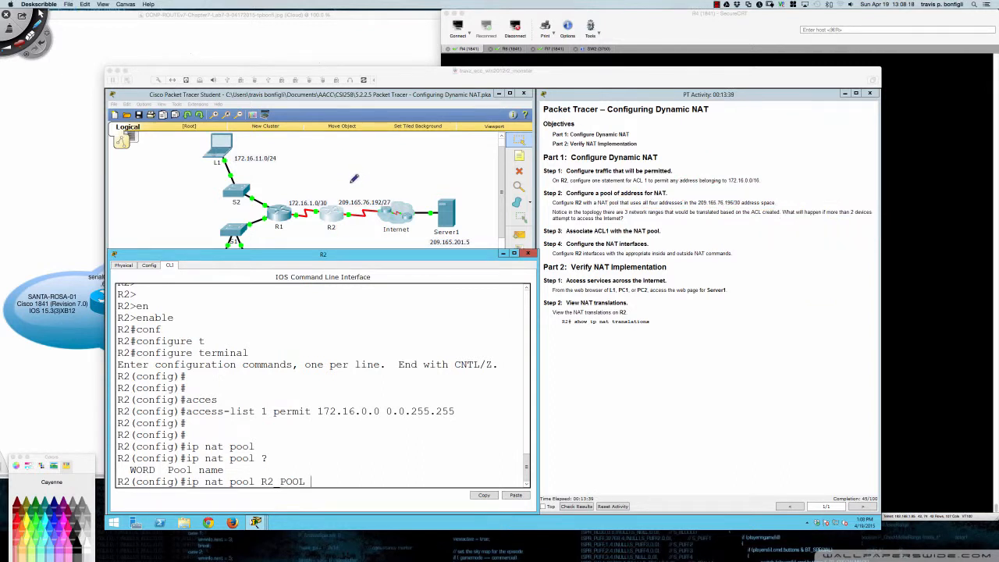
pyautogui.press('super+z')
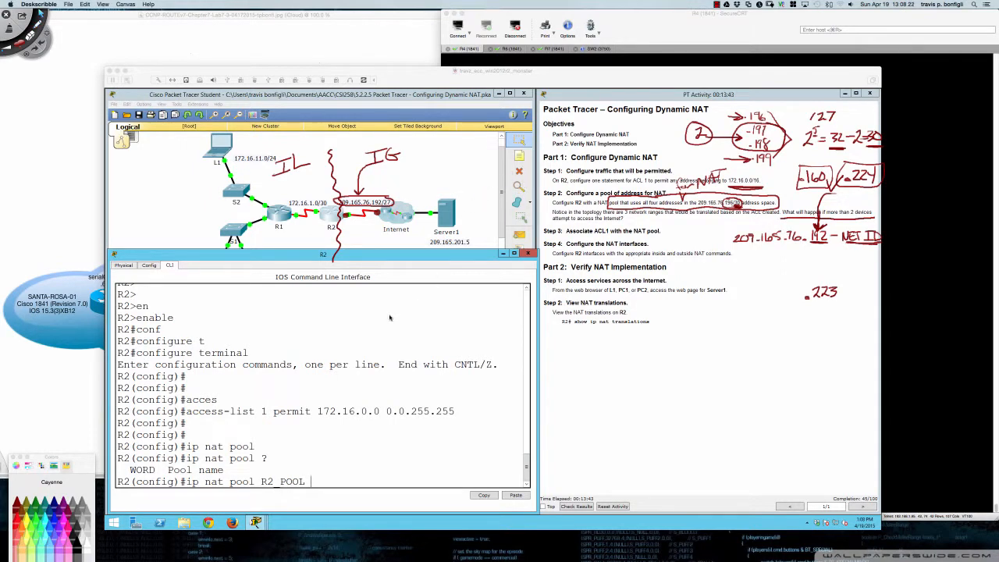
# - Return to R2's command line and give the pool start address 209.165.76.196 and end address 209.165.76.199
pyautogui.click(380, 329)
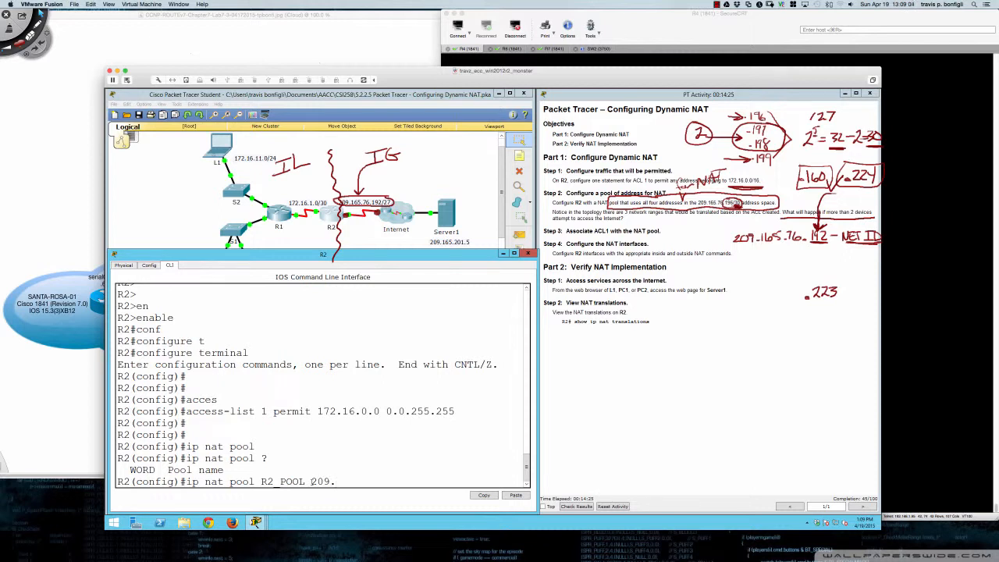
pyautogui.write('165.76.196')
pyautogui.moveTo(725, 203); pyautogui.dragTo(737, 203)
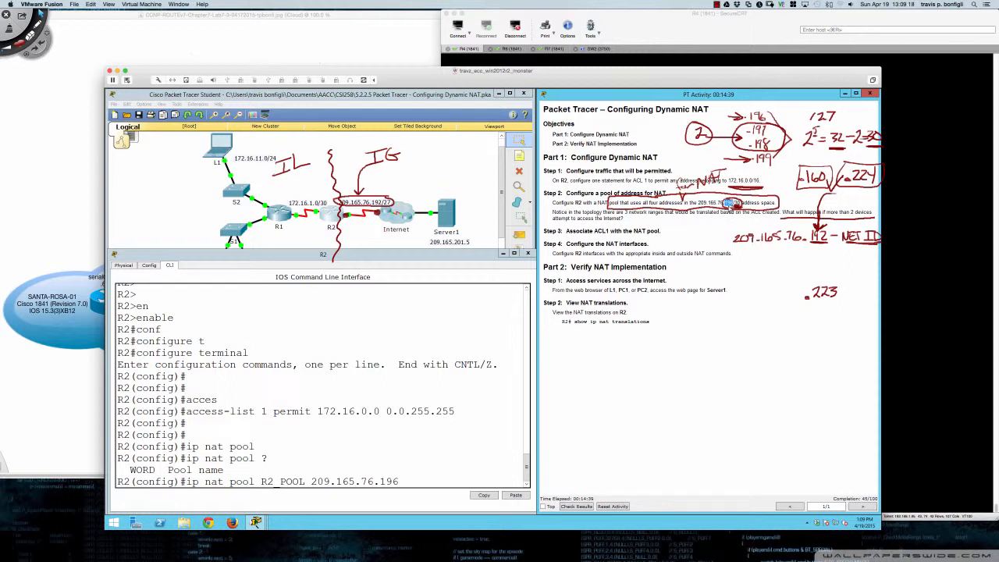
pyautogui.click(444, 441)
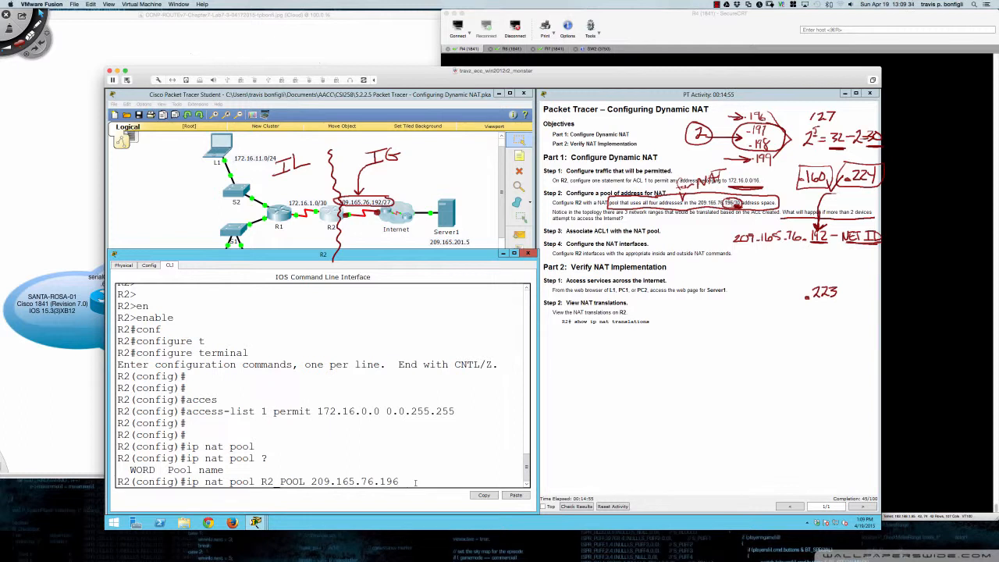
pyautogui.write('209.165.76.196')
pyautogui.press('BackSpace')
pyautogui.write('9.165.76.199')
# - Check the netmask argument help, then complete and submit the R2_POOL command with netmask 255.255.255.252
pyautogui.write('net')
pyautogui.press('Tab')
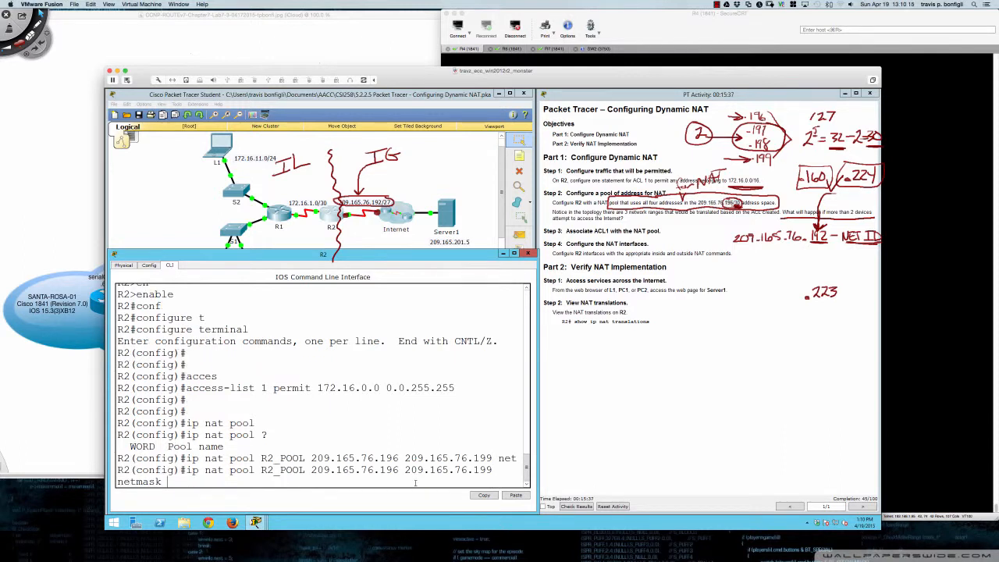
pyautogui.write('?')
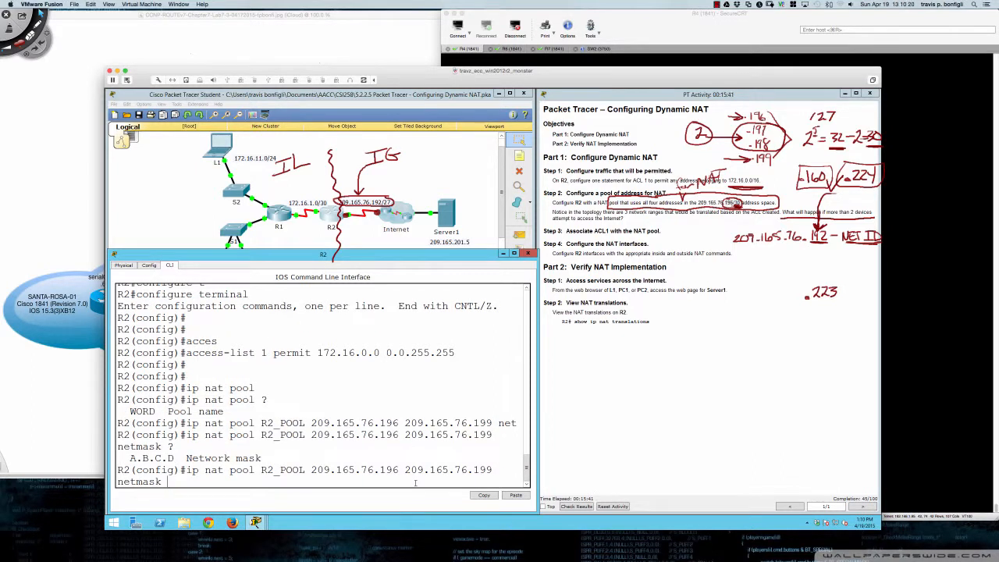
pyautogui.write('255.255.255.252')
pyautogui.press('Return')
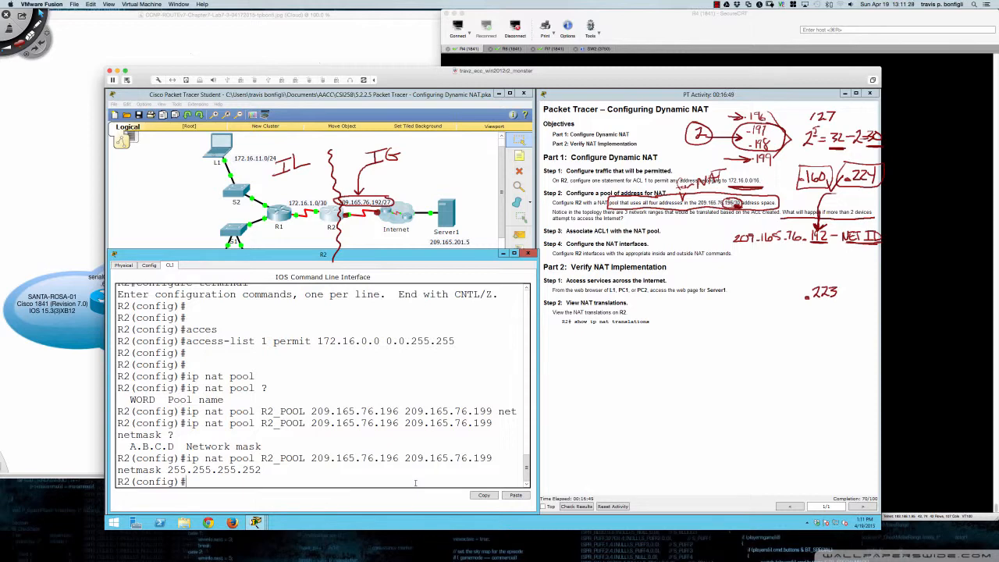
# - Bring the full topology into view, dismiss the interface lock notice, and reopen R2's command line
pyautogui.click(458, 242)
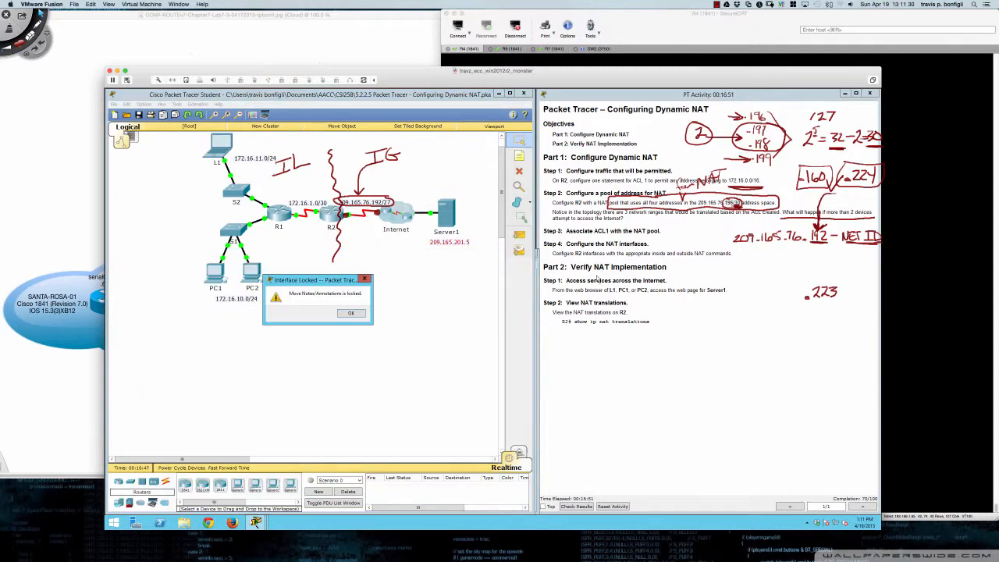
pyautogui.click(355, 315)
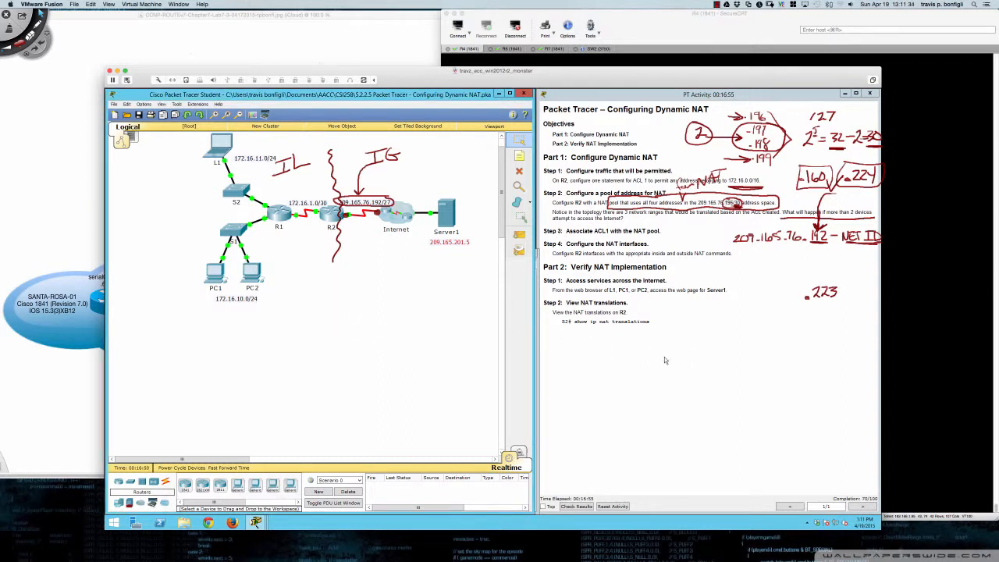
pyautogui.press('super+Tab')
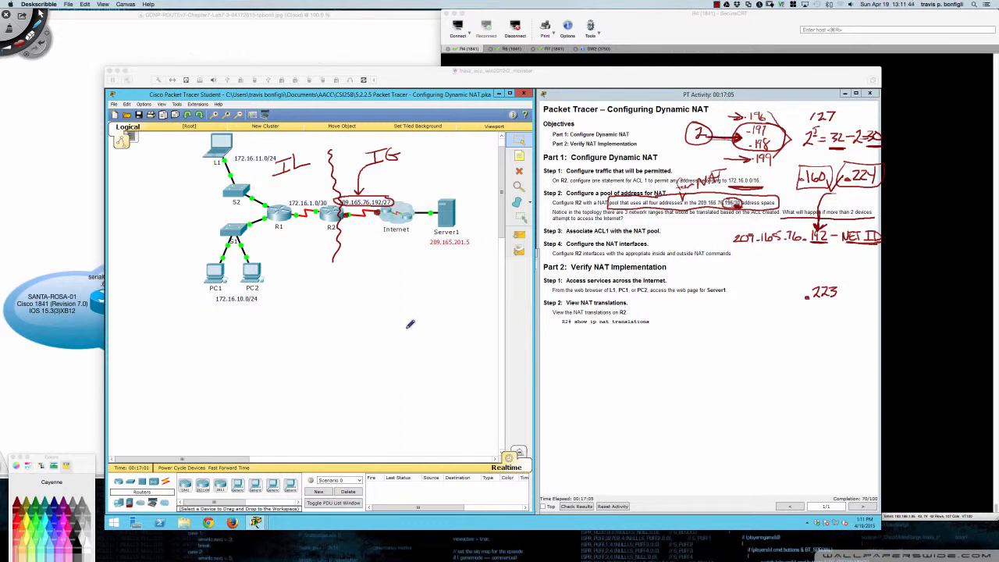
pyautogui.press('Escape')
pyautogui.click(355, 346)
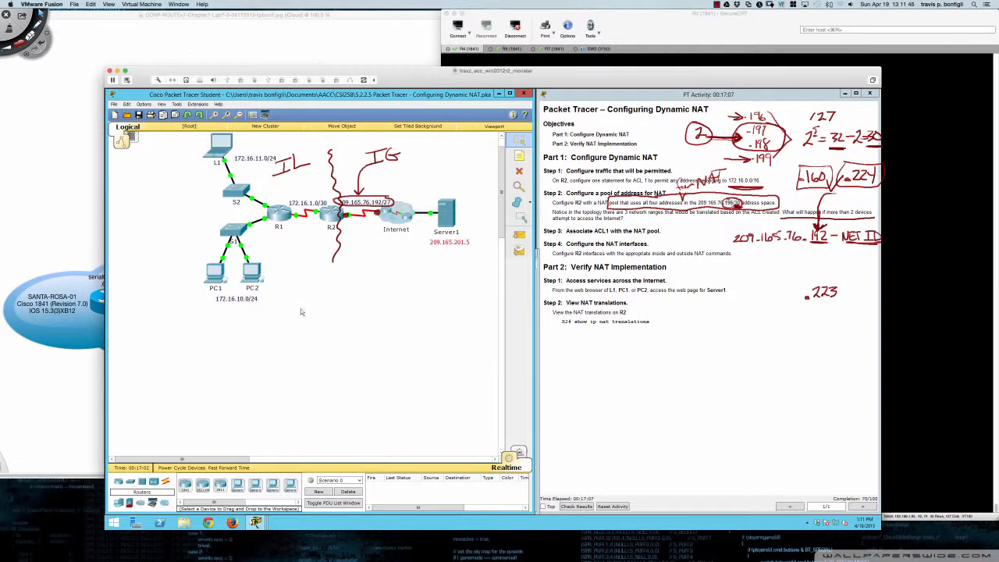
pyautogui.click(331, 218)
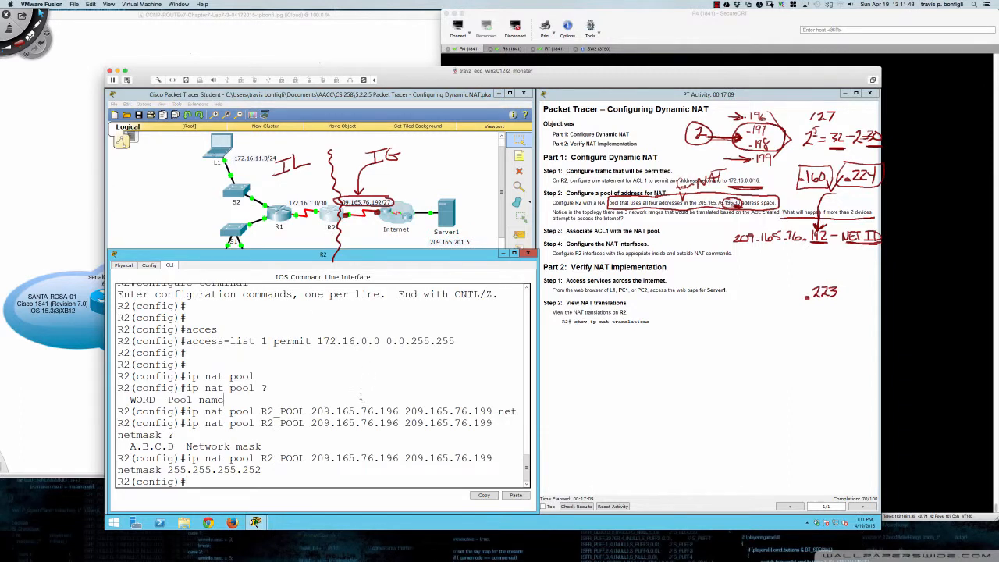
# - Highlight the start address, end address and netmask in the submitted R2_POOL command to review them
pyautogui.moveTo(333, 427); pyautogui.dragTo(328, 423)
pyautogui.click(339, 402)
pyautogui.moveTo(310, 458); pyautogui.dragTo(494, 467)
pyautogui.moveTo(230, 470); pyautogui.dragTo(264, 470)
pyautogui.moveTo(372, 458); pyautogui.dragTo(399, 458)
pyautogui.moveTo(466, 458); pyautogui.dragTo(494, 459)
pyautogui.moveTo(263, 470); pyautogui.dragTo(167, 470)
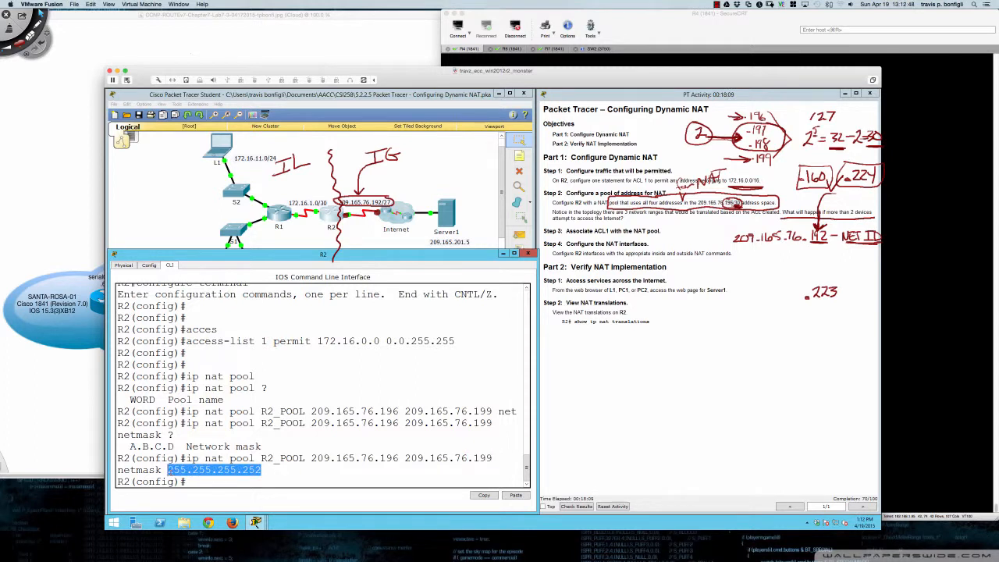
# - Start the ip nat inside source command on R2, checking the argument help after the inside and source keywords
pyautogui.click(194, 481)
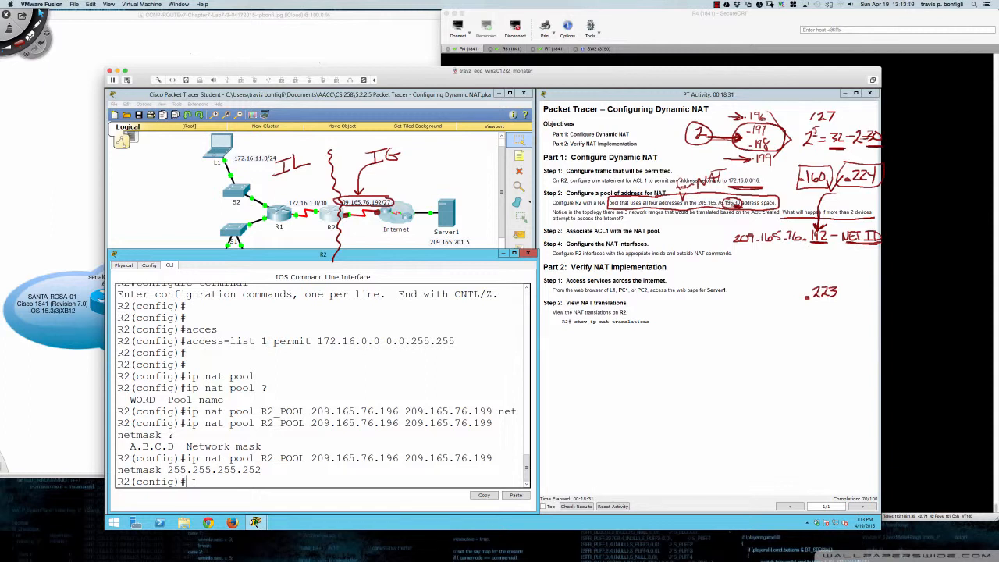
pyautogui.write('ip nat insi')
pyautogui.press('Tab')
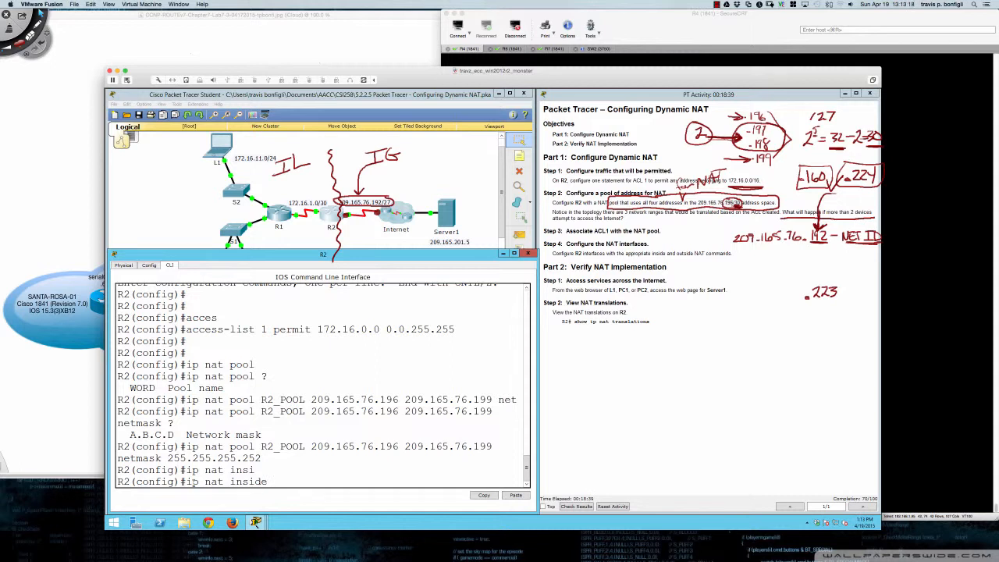
pyautogui.write('?')
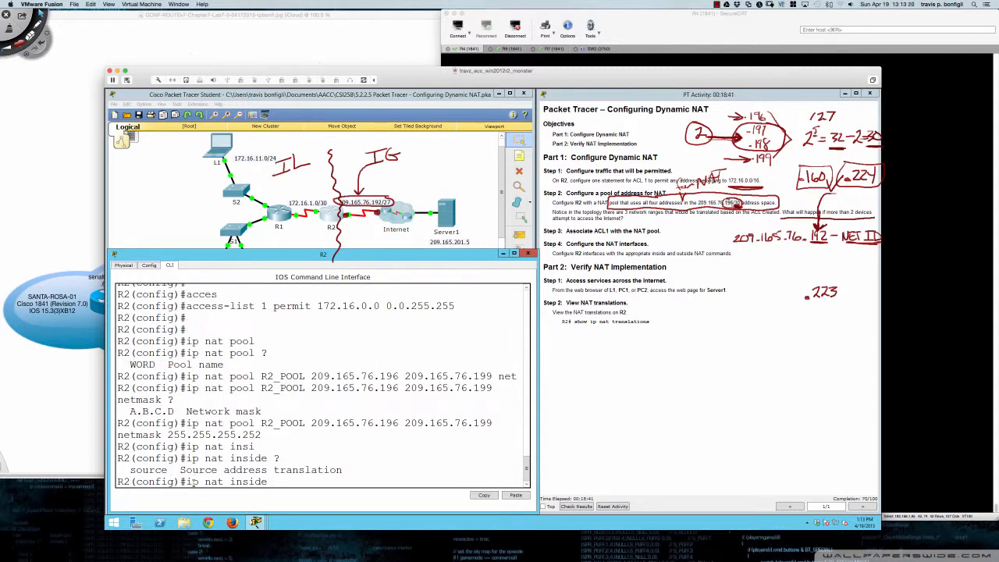
pyautogui.write('sour')
pyautogui.press('Tab')
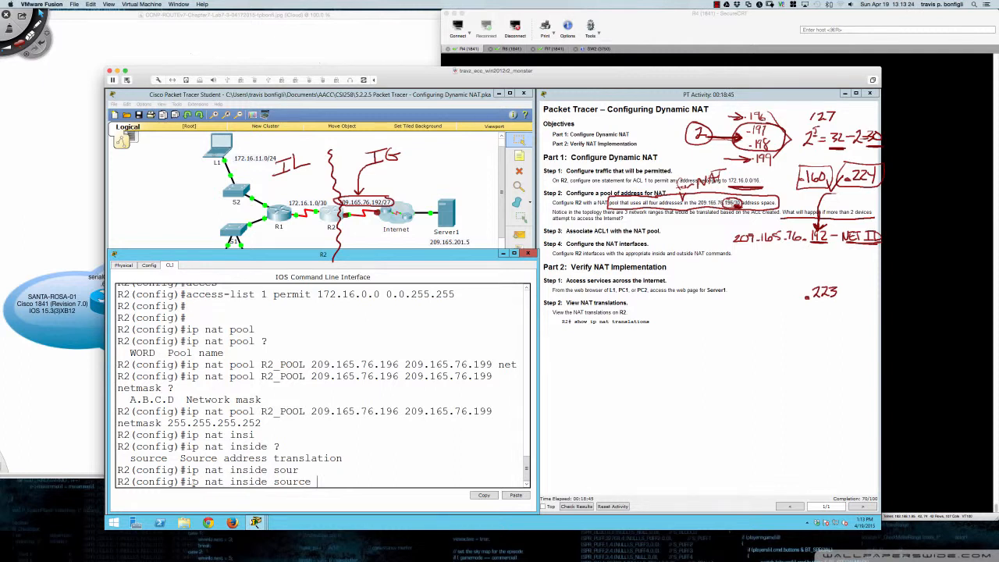
pyautogui.write('?')
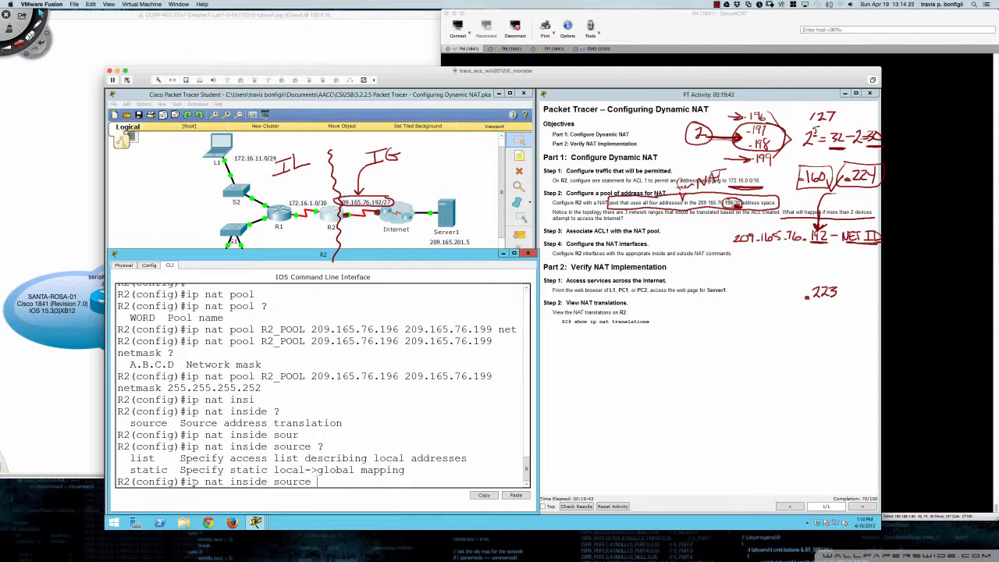
# - Add the list keyword to the ip nat inside source command and highlight the partial command for review
pyautogui.write('li')
pyautogui.press('Tab')
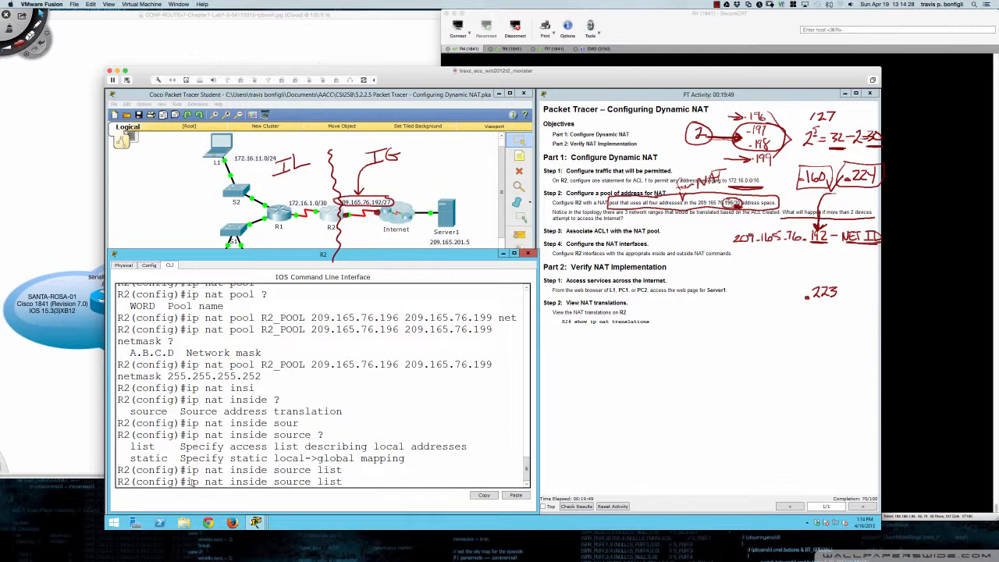
pyautogui.moveTo(191, 481); pyautogui.dragTo(343, 482)
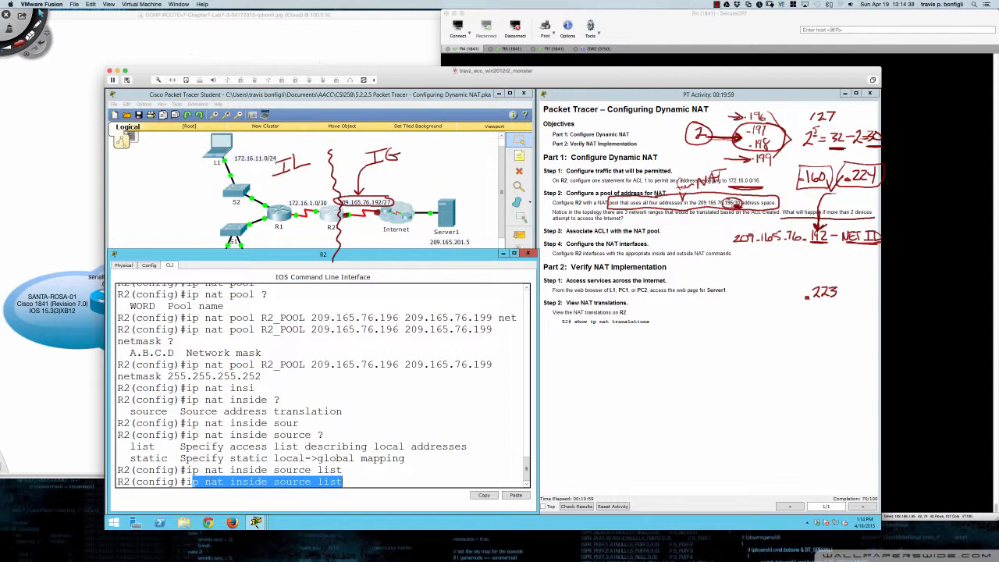
pyautogui.click(207, 482)
pyautogui.moveTo(207, 481); pyautogui.dragTo(346, 482)
pyautogui.click(351, 482)
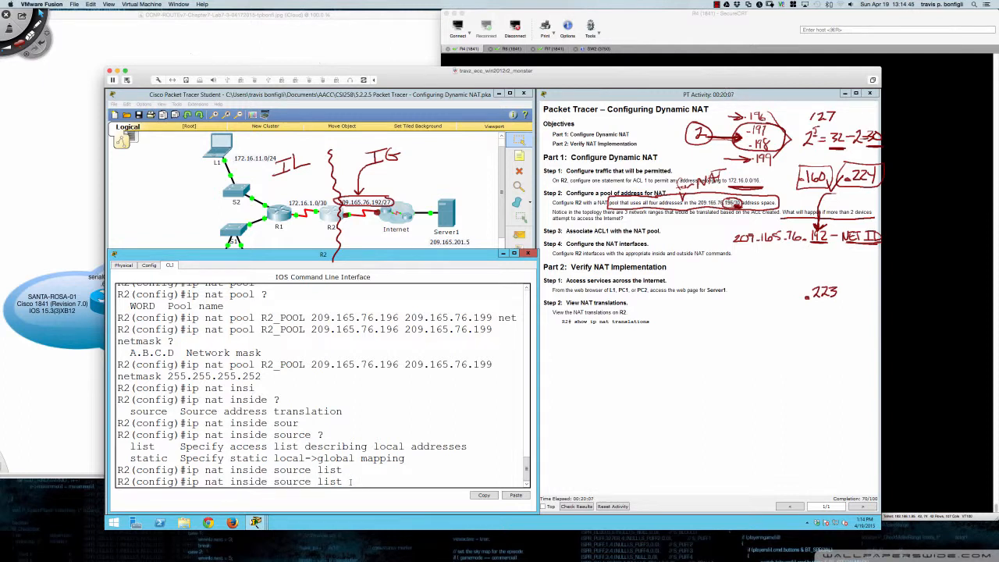
# - Specify access list 1 in the NAT command and highlight the earlier access-list 1 permit statement it refers to
pyautogui.write('1')
pyautogui.scroll(2, 296, 434)
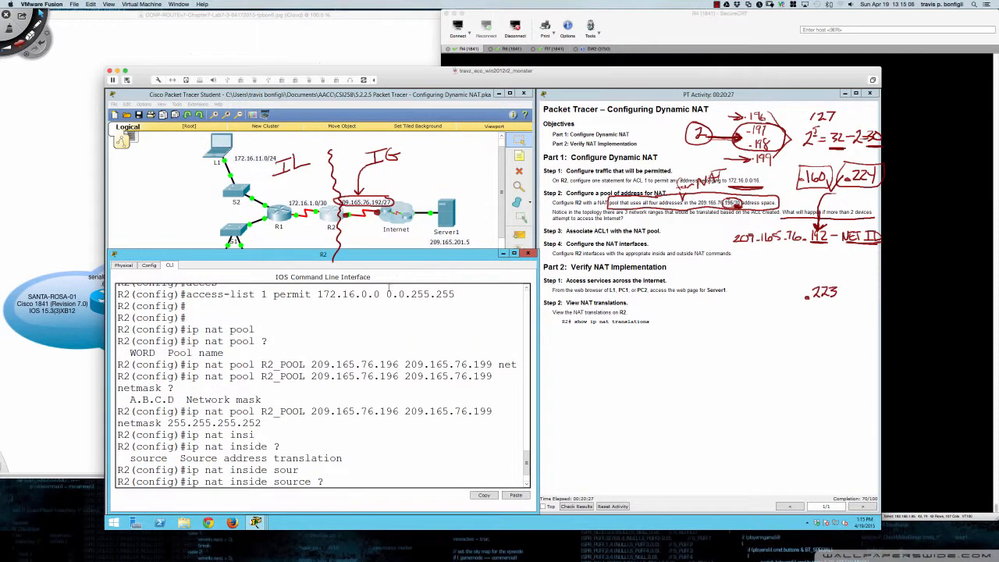
pyautogui.moveTo(386, 294); pyautogui.dragTo(244, 295)
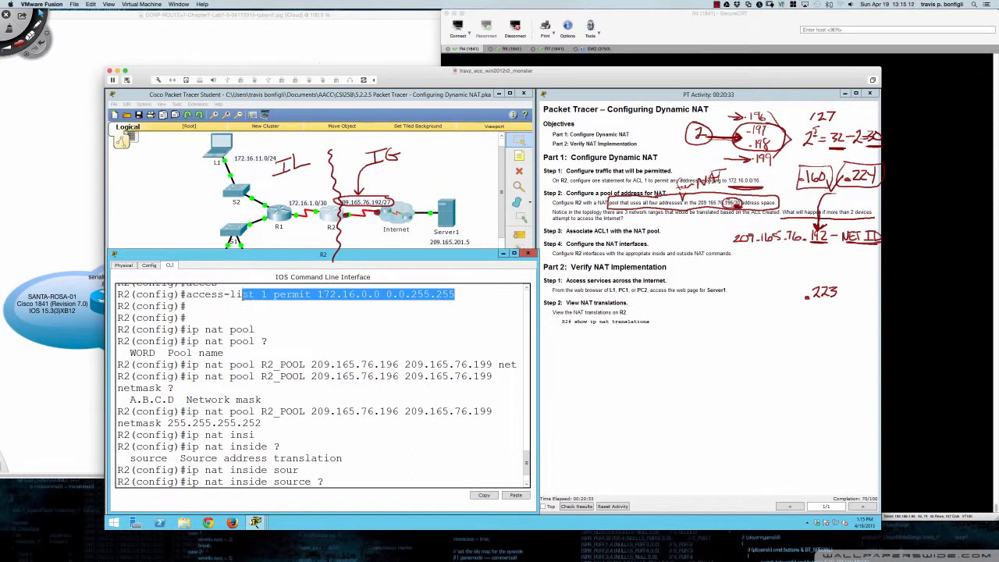
pyautogui.scroll(-2, 331, 401)
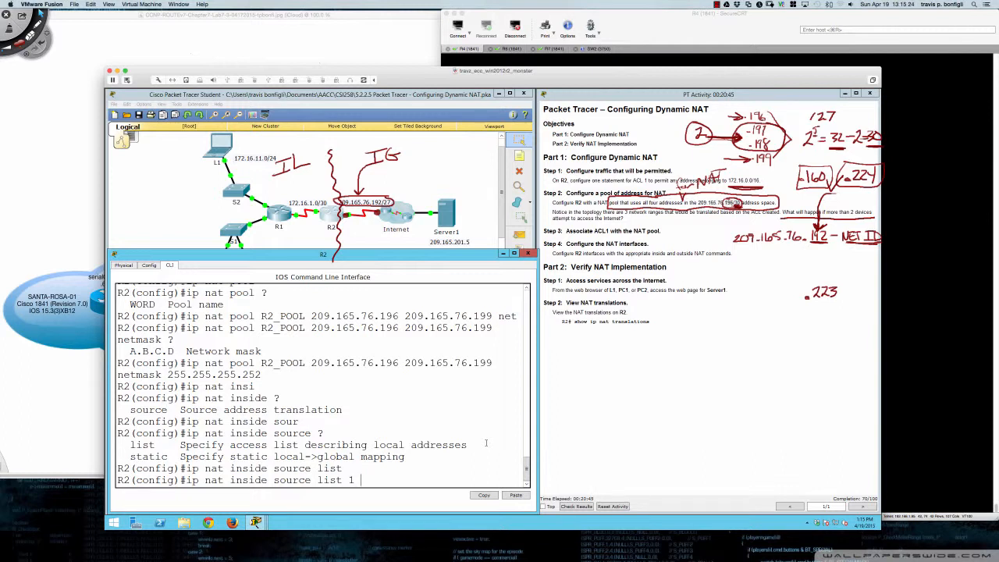
# - Complete the NAT command with pool R2_POOL, checking the argument help, and submit it without overload
pyautogui.write('po')
pyautogui.press('Tab')
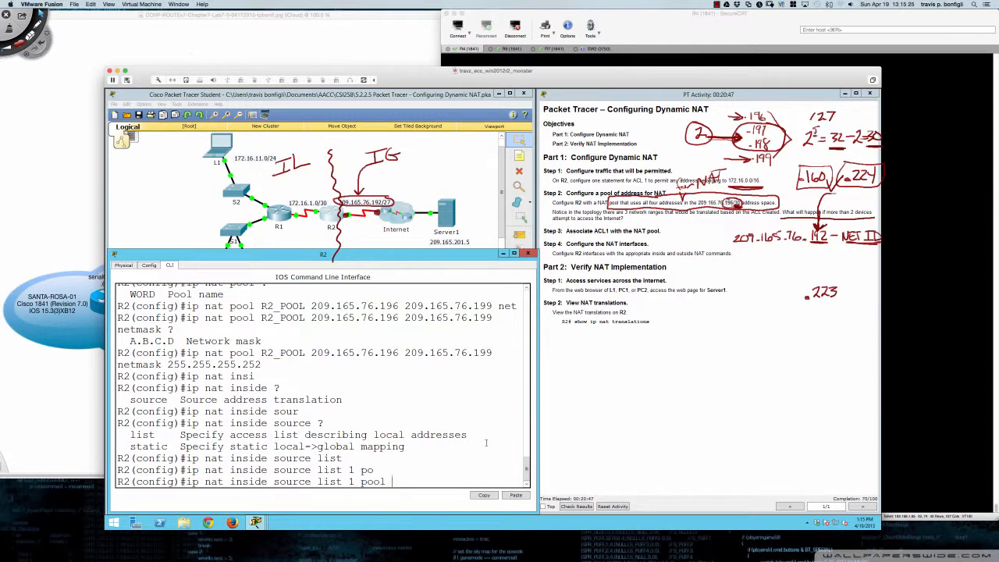
pyautogui.write('?')
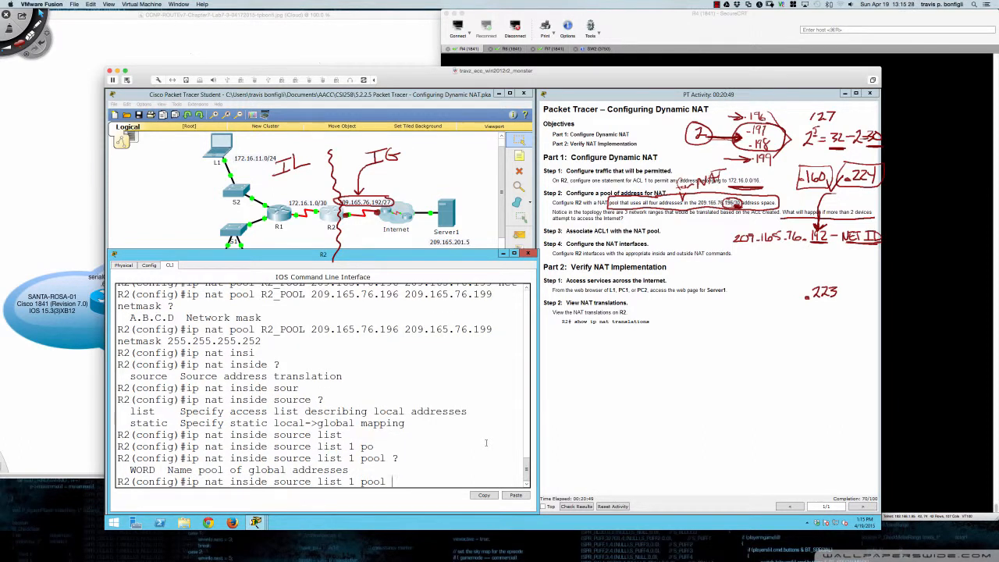
pyautogui.write('R2_POOL ?')
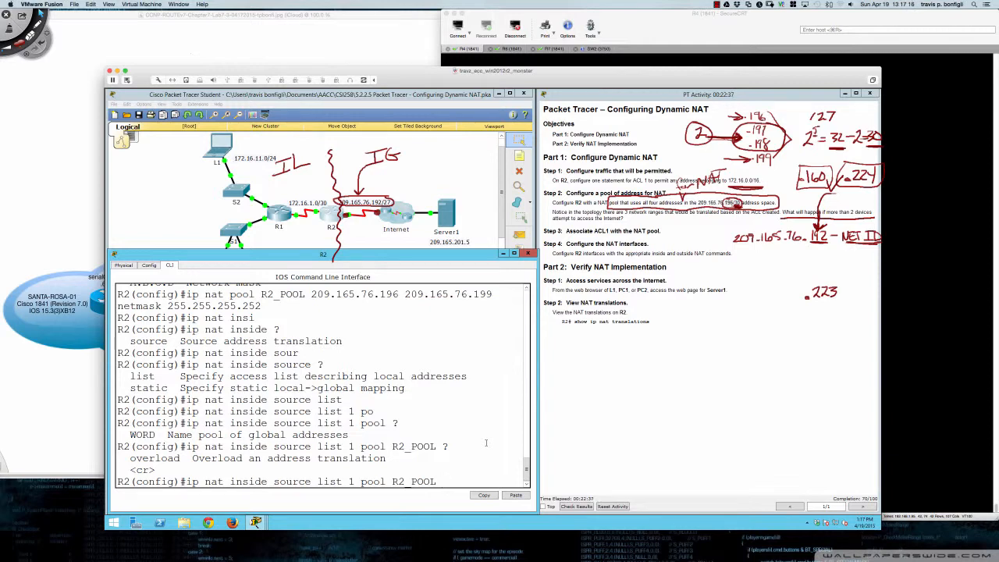
pyautogui.press('Return')
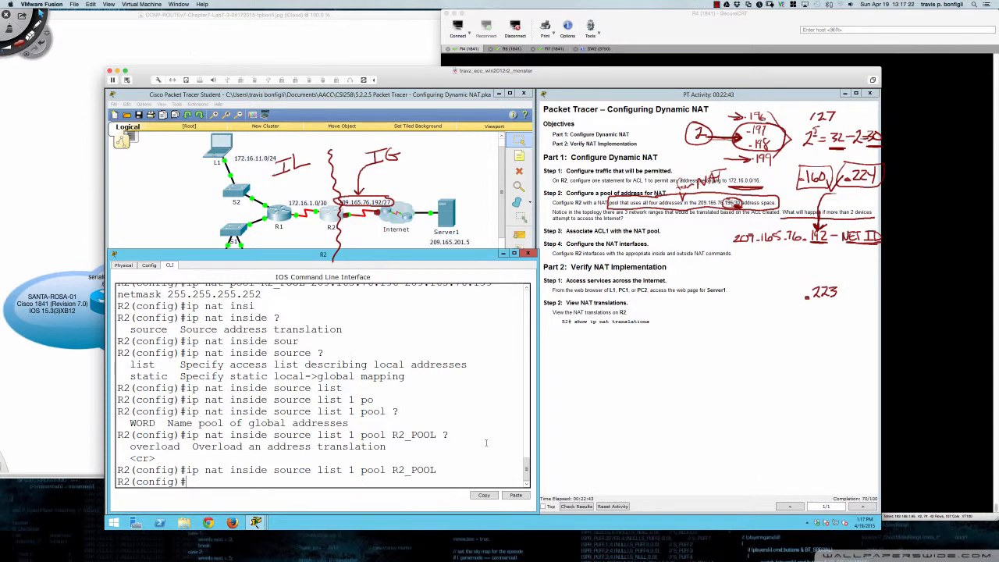
pyautogui.press('Return')
pyautogui.press('Return')
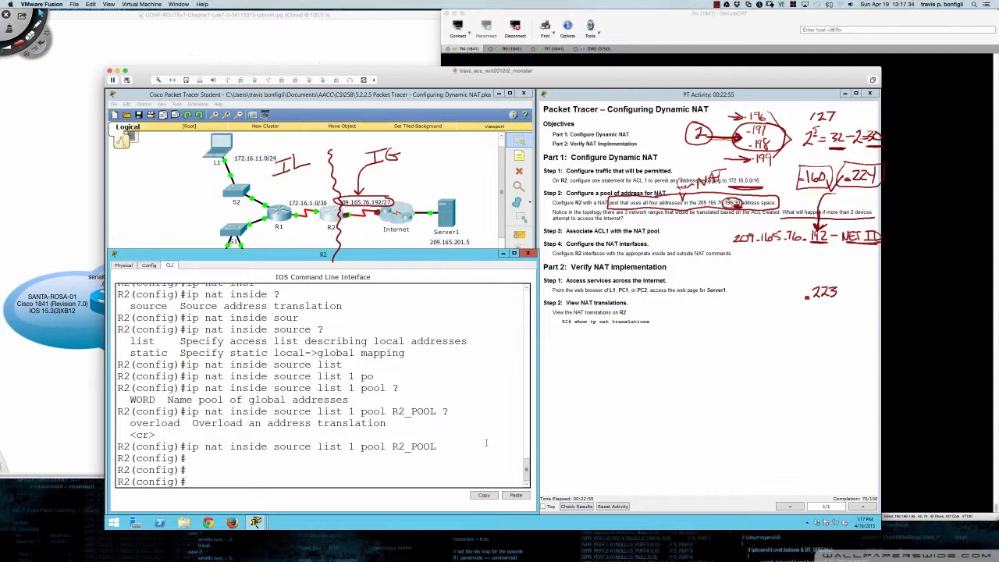
pyautogui.press('Return')
pyautogui.press('Return')
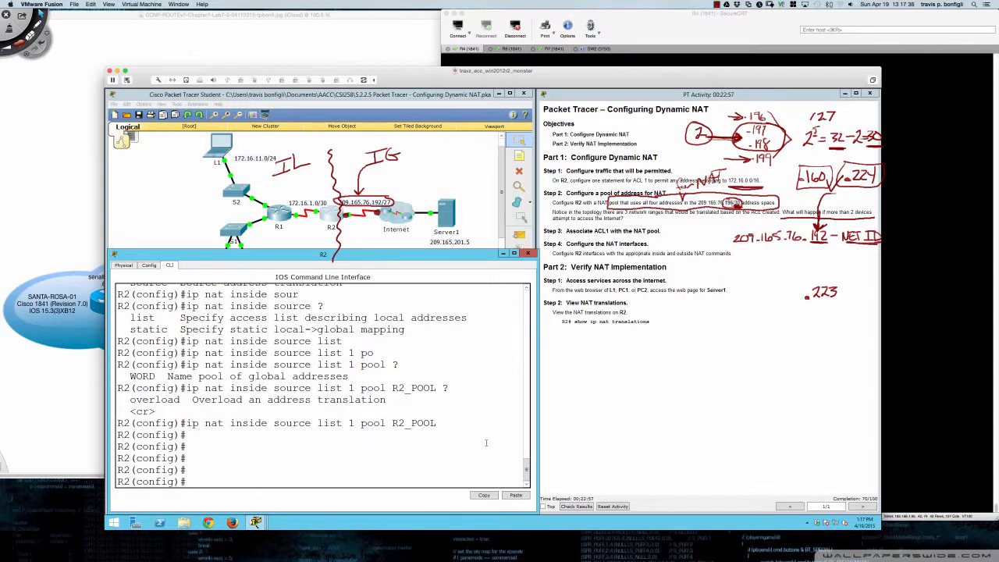
# - Show R2's IP interface brief, highlight the end of Serial0/0/0's address, and ping 209.165.76.194 from configuration mode
pyautogui.write('do sh ip int br')
pyautogui.press('Return')
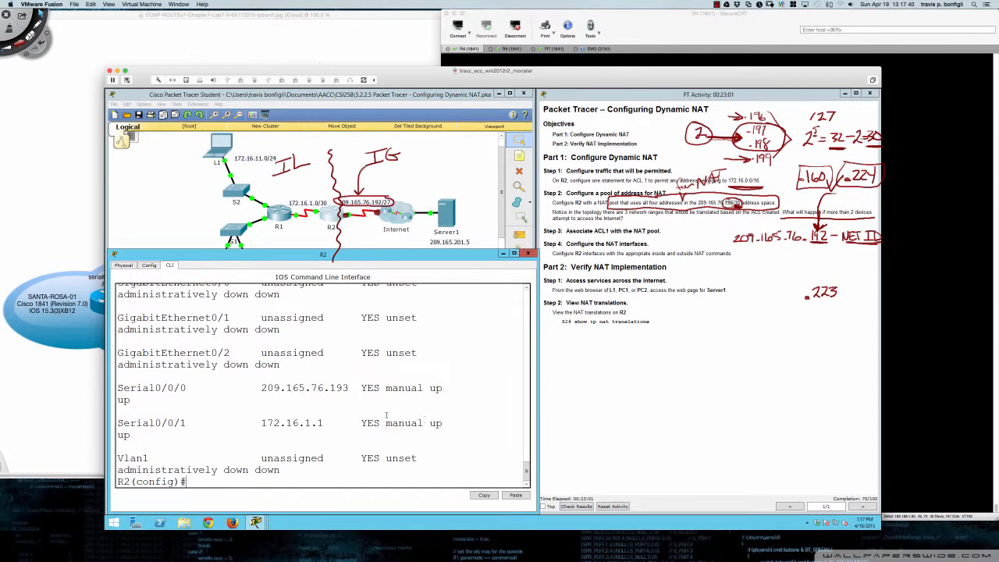
pyautogui.moveTo(318, 387); pyautogui.dragTo(348, 388)
pyautogui.click(334, 409)
pyautogui.write('do ping 209.165.76.194')
pyautogui.press('Return')
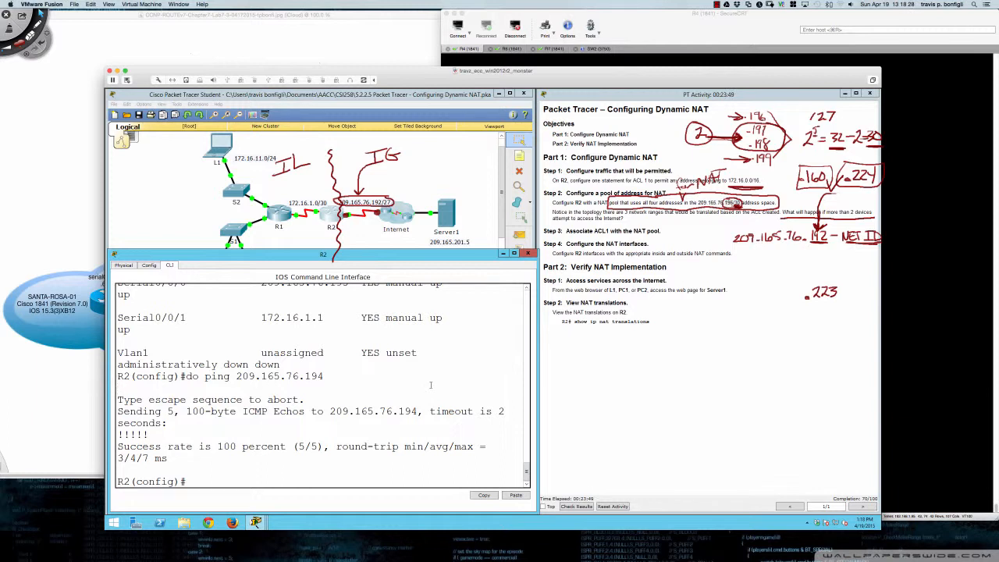
# - Configure interface s0/0/0 on R2 as the NAT outside interface
pyautogui.write('int s0/0/0')
pyautogui.press('Return')
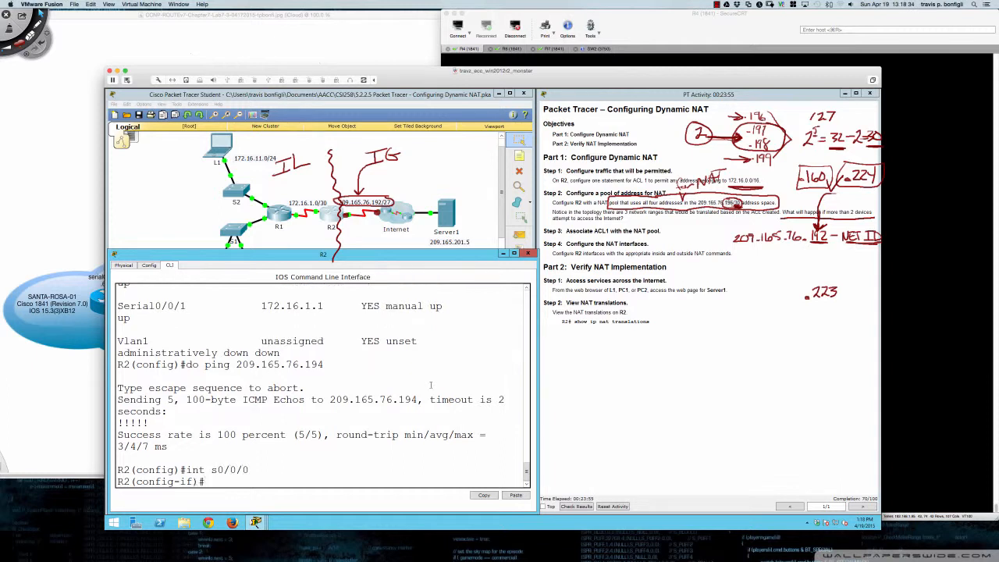
pyautogui.write('ip nat')
pyautogui.press('Tab')
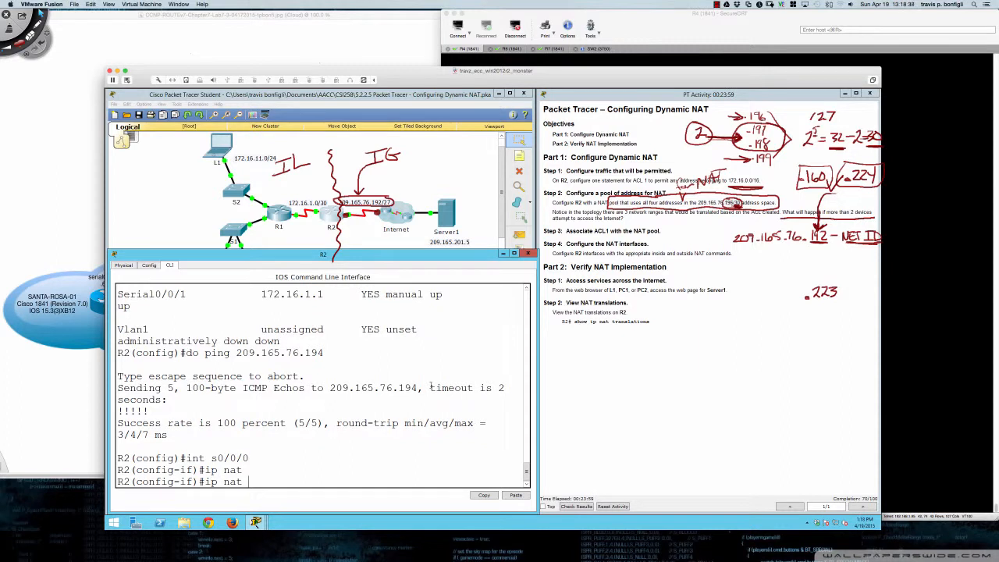
pyautogui.write('out')
pyautogui.press('Tab')
pyautogui.press('Return')
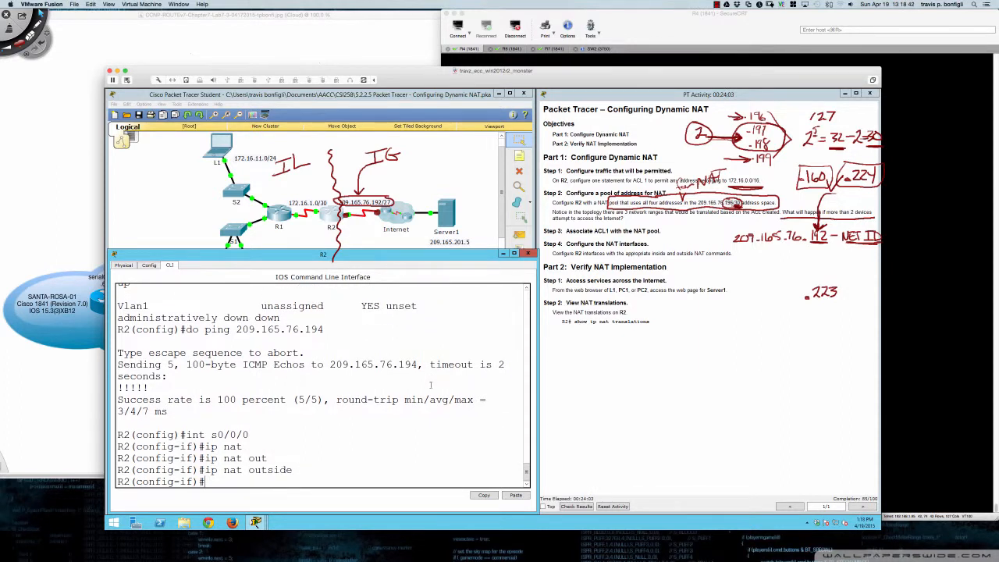
# - Configure interface s0/0/1 on R2 as the NAT inside interface
pyautogui.write('int s0/0/1')
pyautogui.press('Return')
pyautogui.write('ip n')
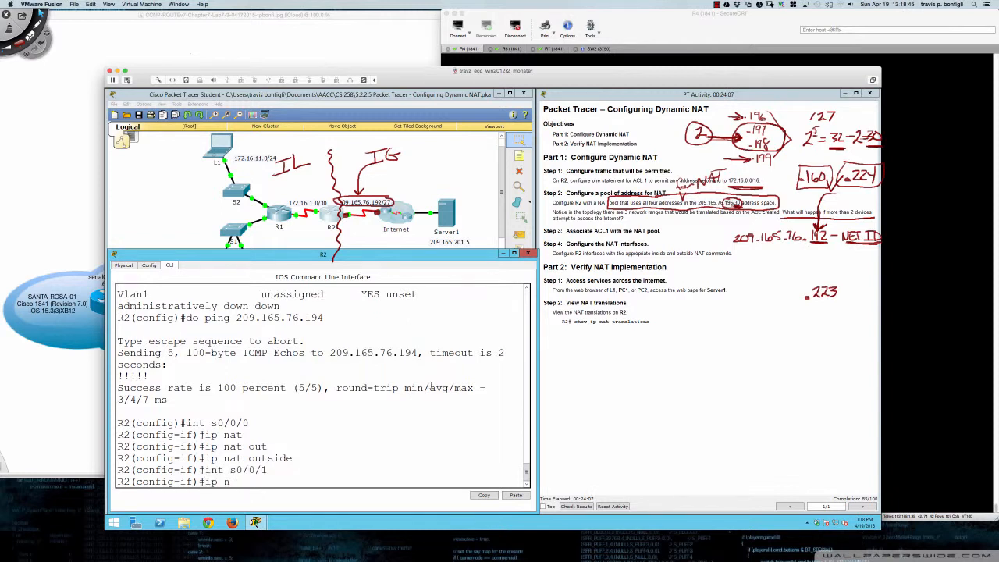
pyautogui.write('at inside')
pyautogui.press('Return')
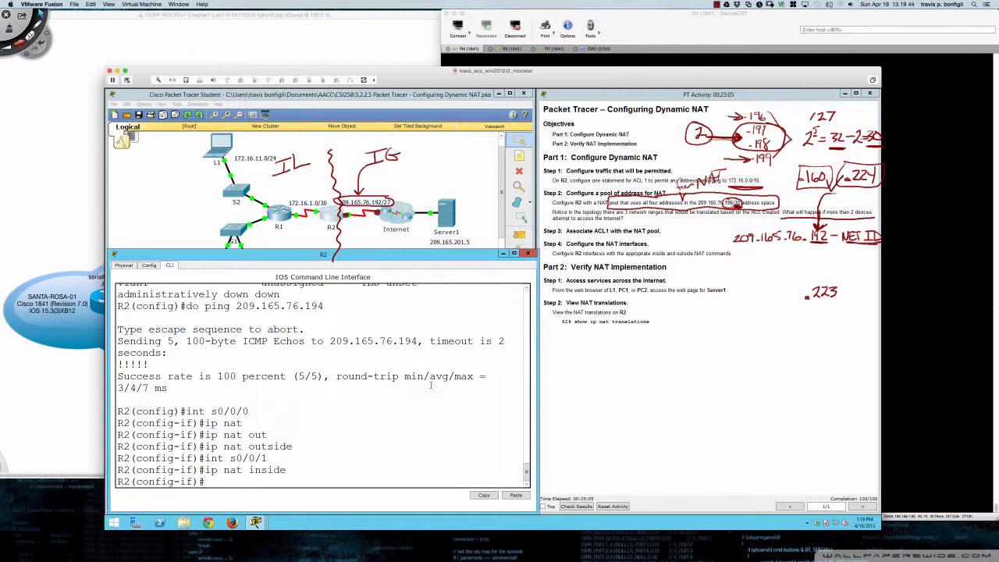
# - Switch to Deskscribble and annotate the topology with an arrow from L1 to R2 and an underline beneath IL
pyautogui.press('super+Tab')
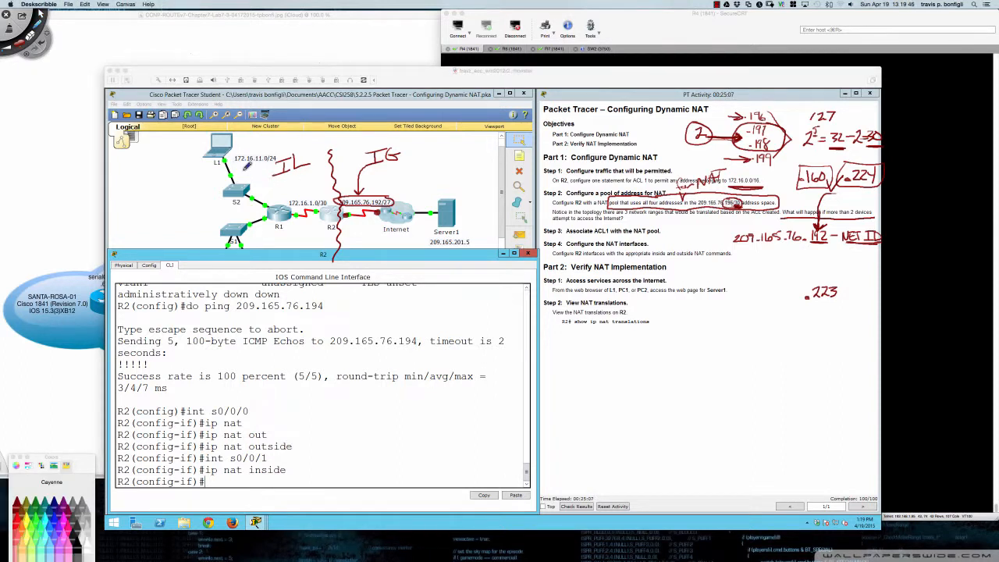
pyautogui.moveTo(226, 145)
pyautogui.mouseDown()
pyautogui.moveTo(251, 182)
pyautogui.moveTo(348, 187)
pyautogui.mouseUp()
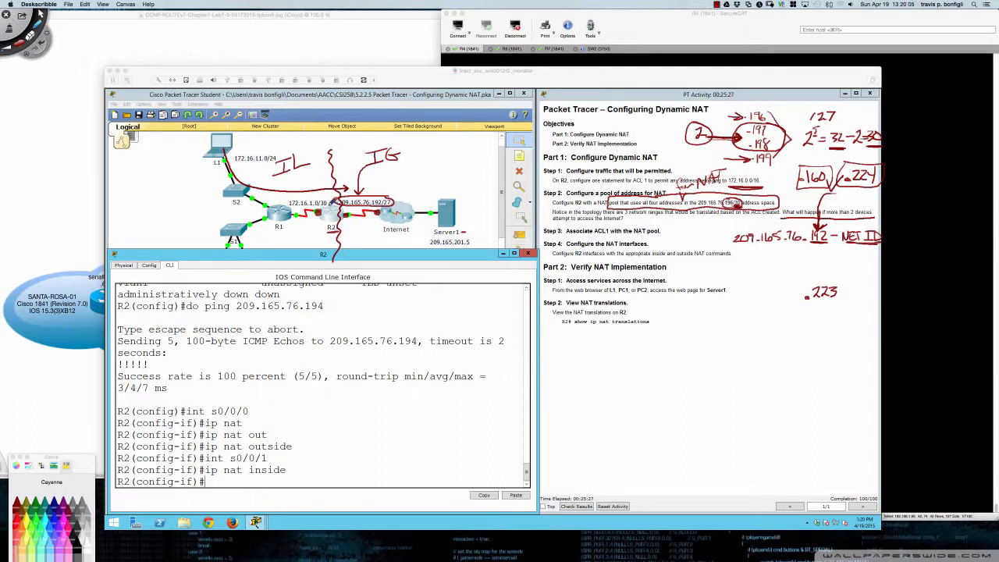
pyautogui.moveTo(277, 178); pyautogui.dragTo(308, 171)
pyautogui.moveTo(353, 181); pyautogui.dragTo(361, 189)
# - Leave the drawing overlay and highlight the activity's question about more than 2 devices attempting to access the Internet
pyautogui.press('Escape')
pyautogui.tripleClick(431, 399)
pyautogui.click(432, 397)
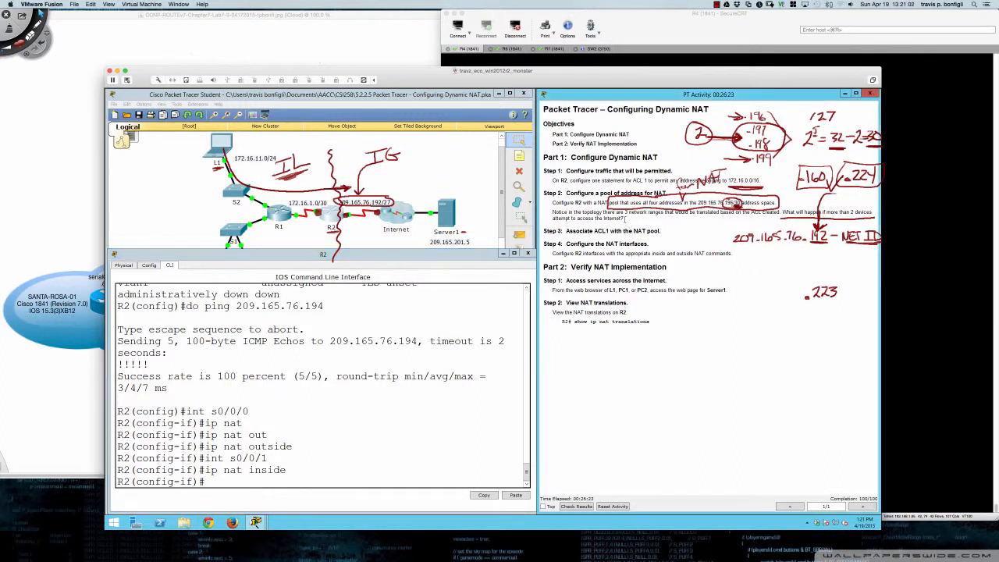
pyautogui.moveTo(622, 217); pyautogui.dragTo(782, 211)
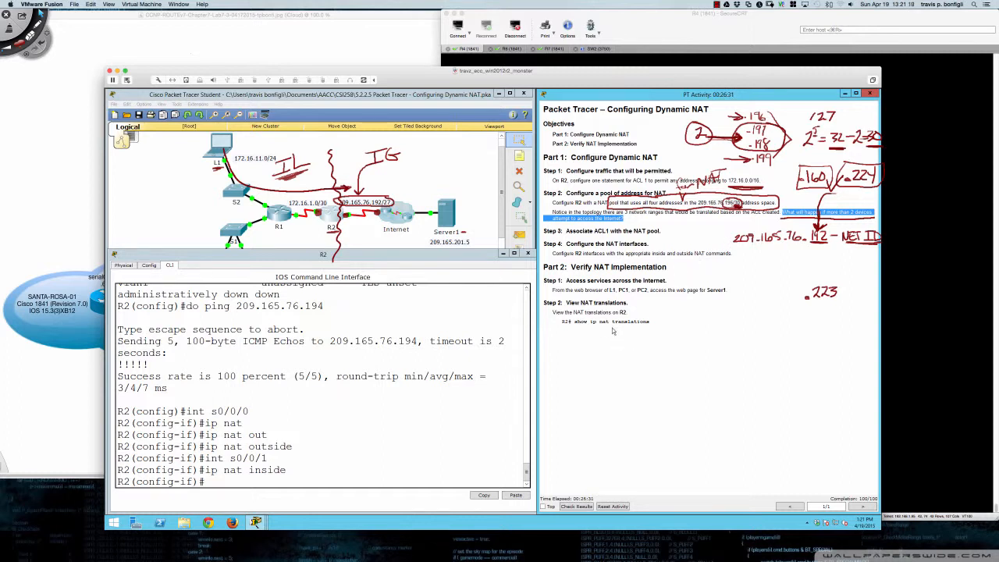
pyautogui.click(479, 331)
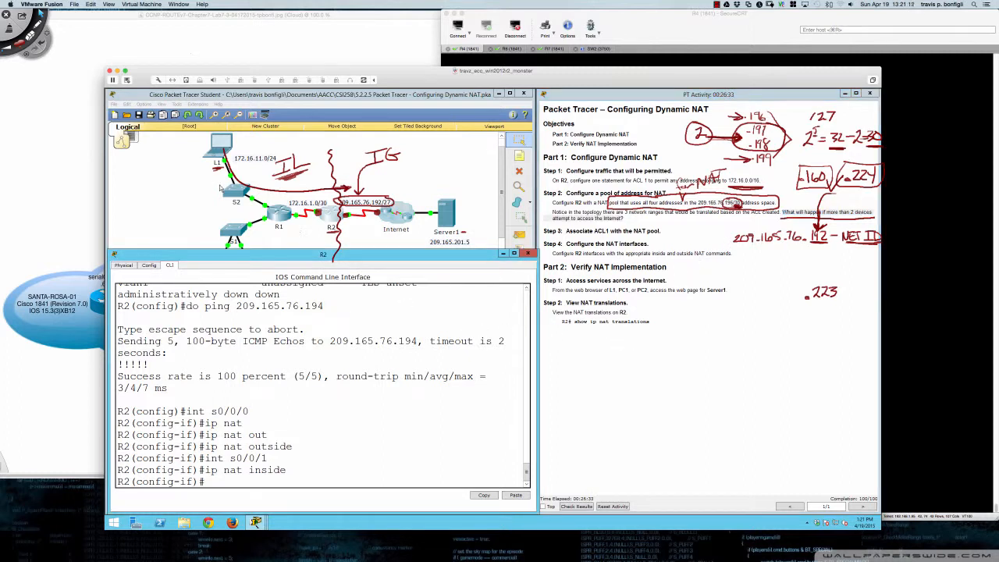
# - Open the web browser on laptop L1 and load Server1's page at 209.165.201.5
pyautogui.click(219, 153)
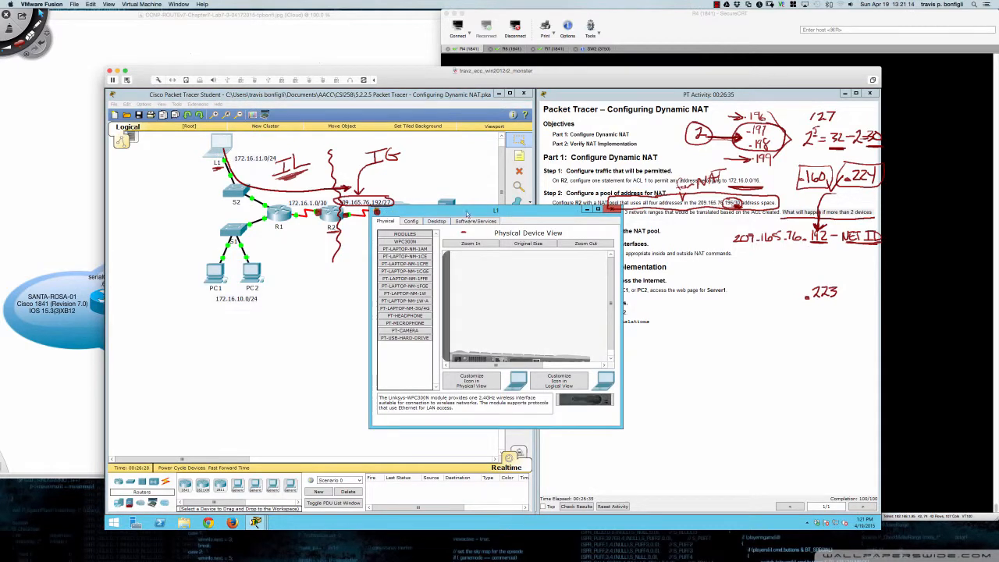
pyautogui.moveTo(463, 212); pyautogui.dragTo(306, 300)
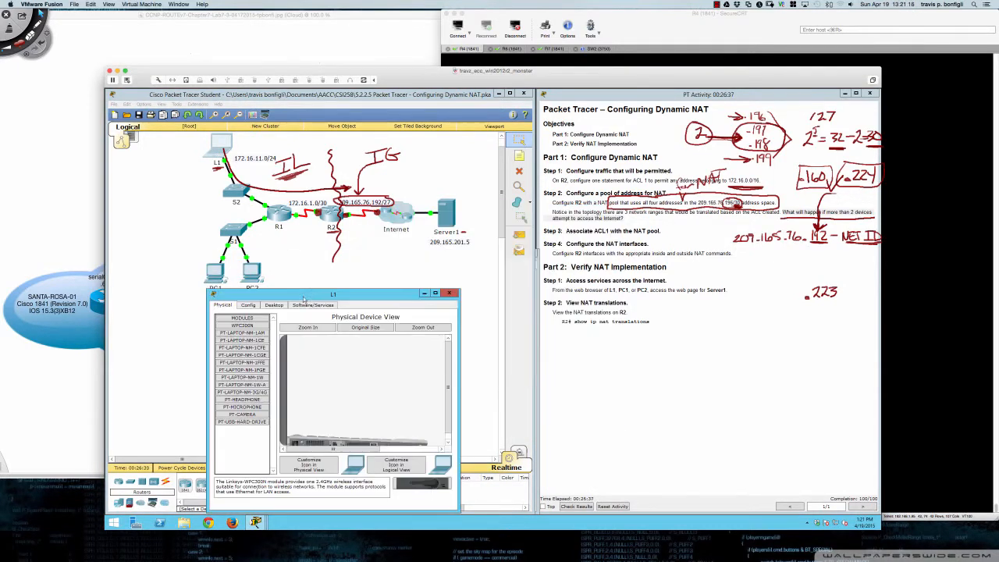
pyautogui.click(274, 306)
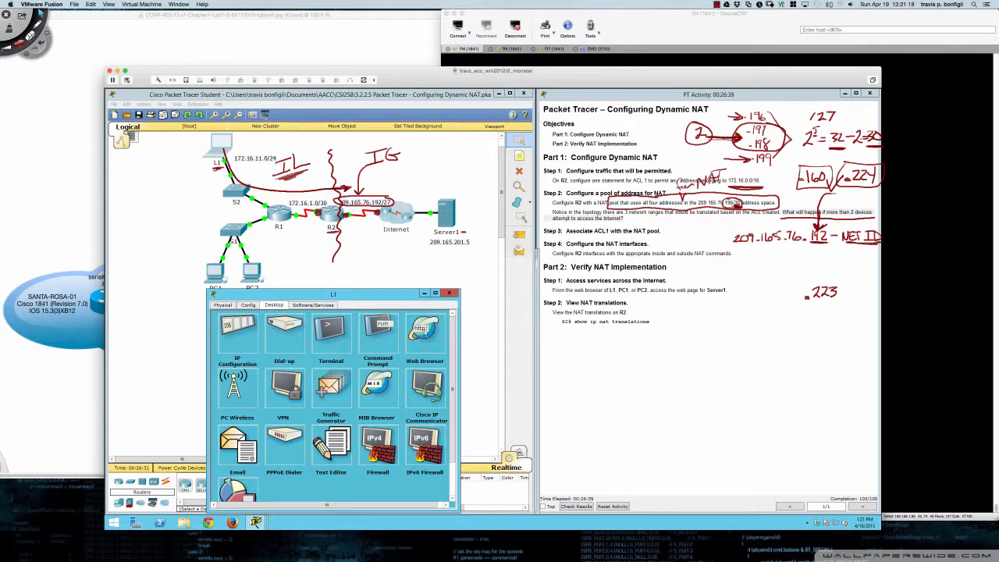
pyautogui.click(425, 331)
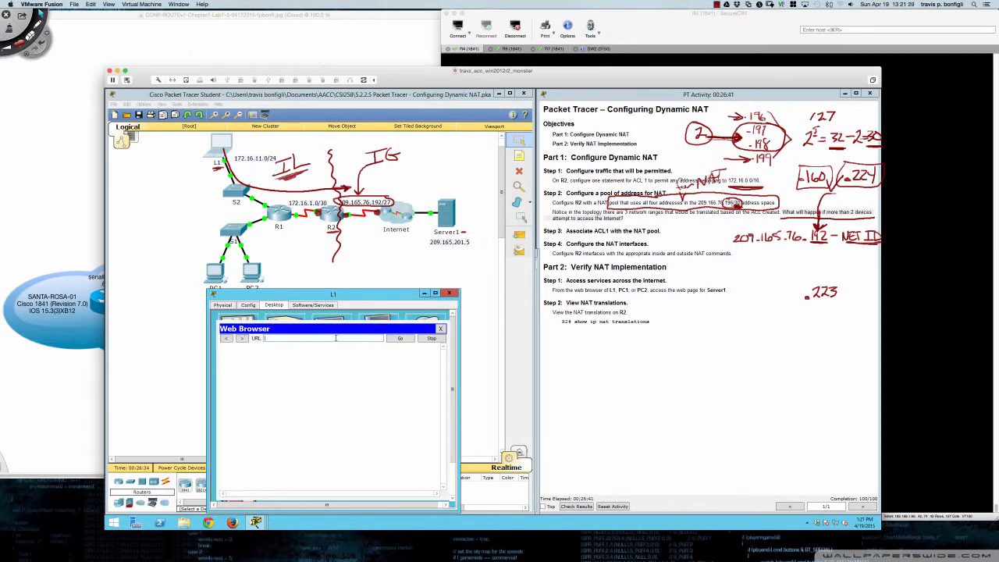
pyautogui.write('209.165.201.5')
pyautogui.press('Return')
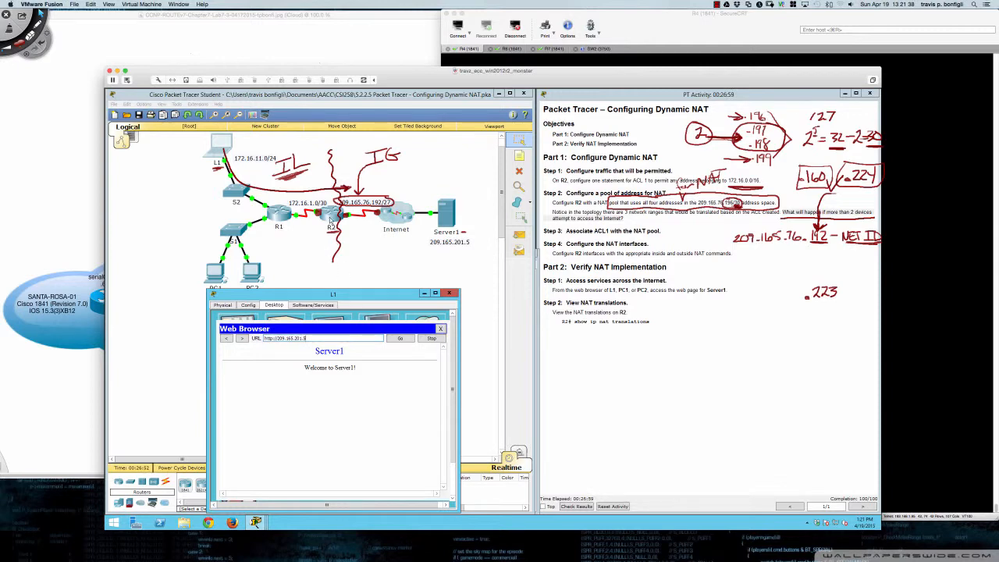
# - Return to R2's command line, exit configuration mode, and save the configuration with wri mem
pyautogui.click(330, 222)
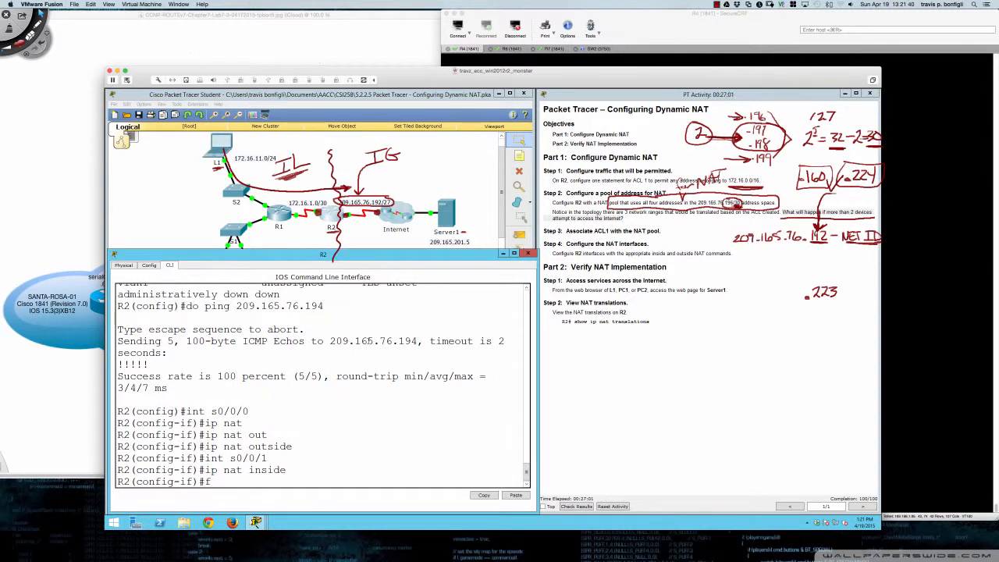
pyautogui.write('end')
pyautogui.press('Return')
pyautogui.press('Return')
pyautogui.write('wri mem')
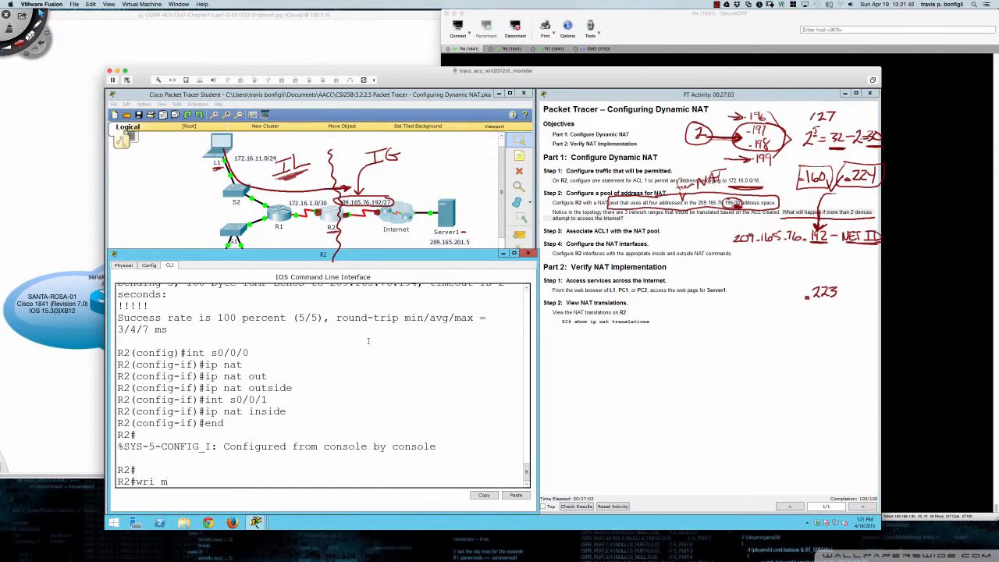
pyautogui.press('Return')
pyautogui.press('Return')
pyautogui.press('Return')
# - Run sh ip nat translations on R2 and widen the console window so each table row fits on one line
pyautogui.write('sh ip nat tran')
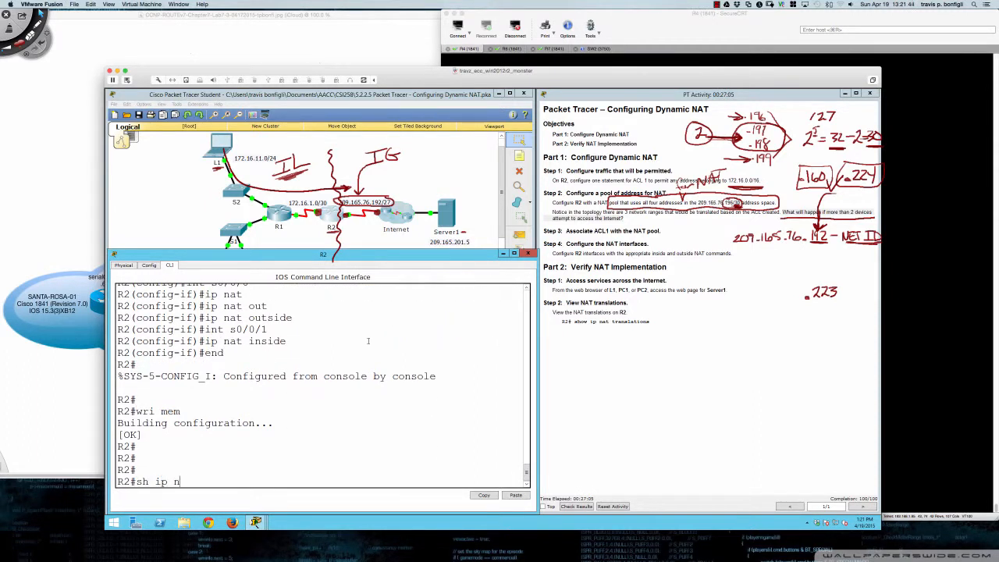
pyautogui.press('Tab')
pyautogui.press('Return')
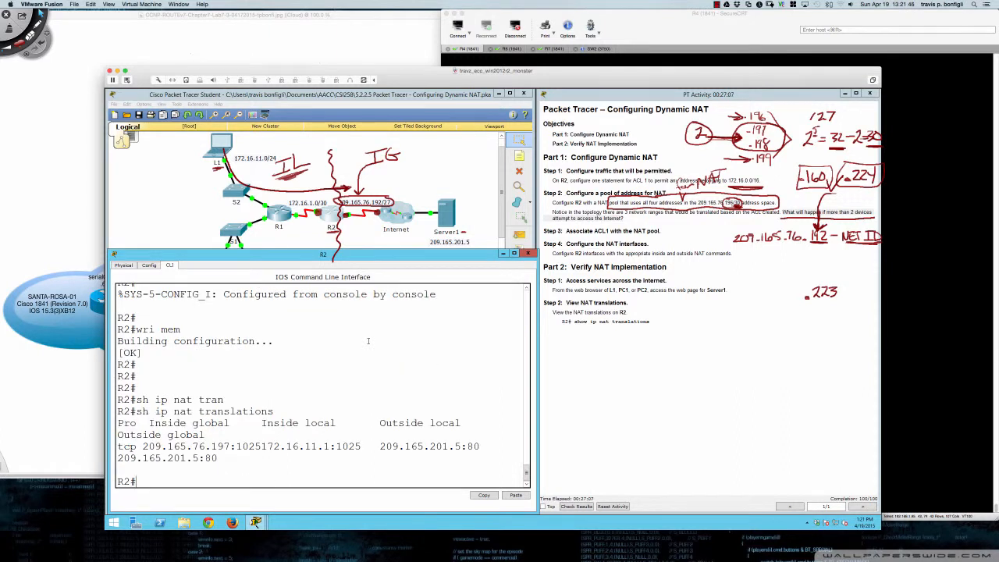
pyautogui.moveTo(538, 350); pyautogui.dragTo(753, 347)
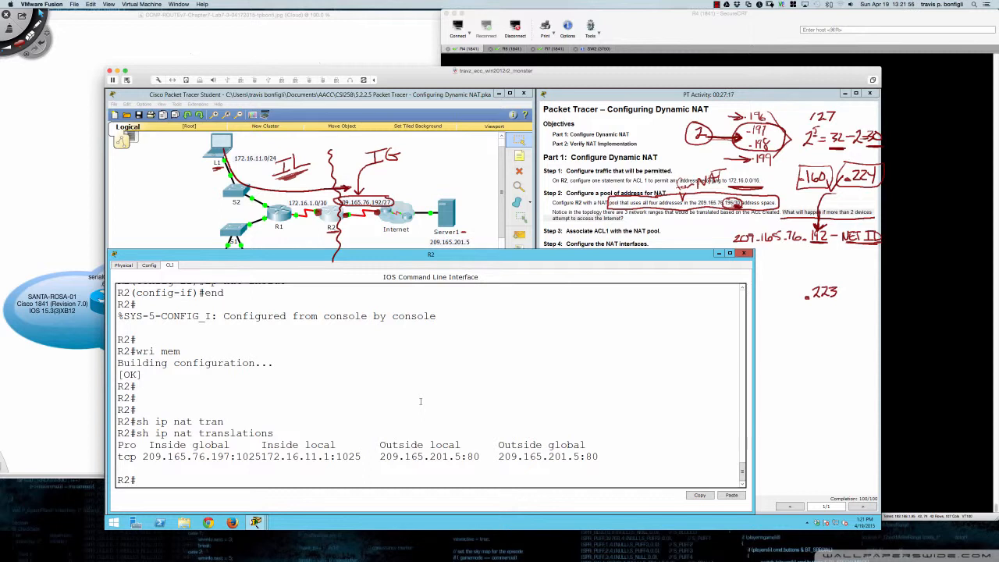
# - Switch to Deskscribble, circle Pro, underline tcp, bracket Inside global, and underline 209.165.76.197 with an arrow beneath it
pyautogui.press('super+shift+d')
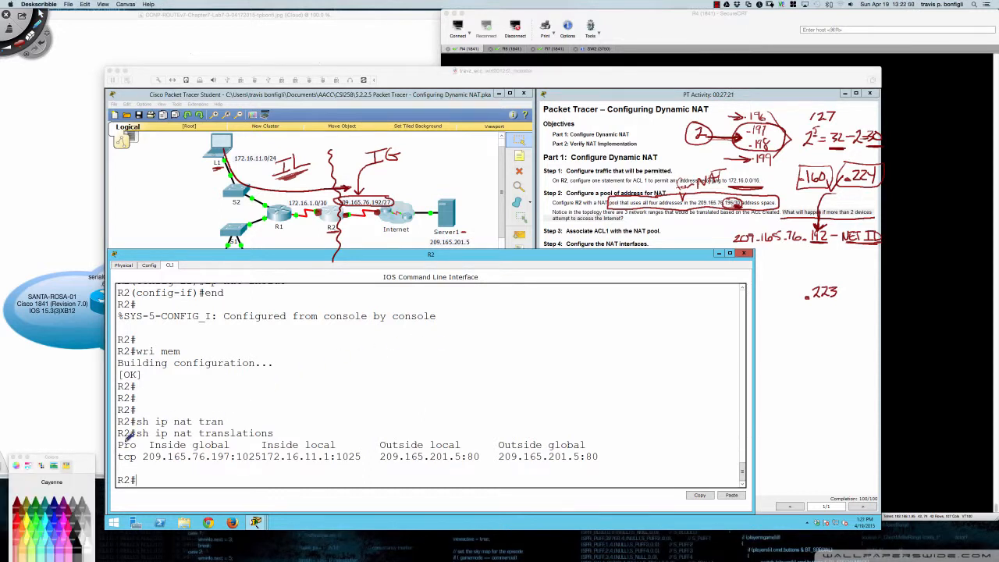
pyautogui.moveTo(118, 442)
pyautogui.mouseDown()
pyautogui.moveTo(139, 450)
pyautogui.moveTo(141, 435)
pyautogui.moveTo(123, 435)
pyautogui.mouseUp()
pyautogui.moveTo(139, 459)
pyautogui.mouseDown()
pyautogui.moveTo(118, 460)
pyautogui.moveTo(127, 465)
pyautogui.mouseUp()
pyautogui.moveTo(148, 443); pyautogui.dragTo(146, 457)
pyautogui.moveTo(229, 441); pyautogui.dragTo(232, 452)
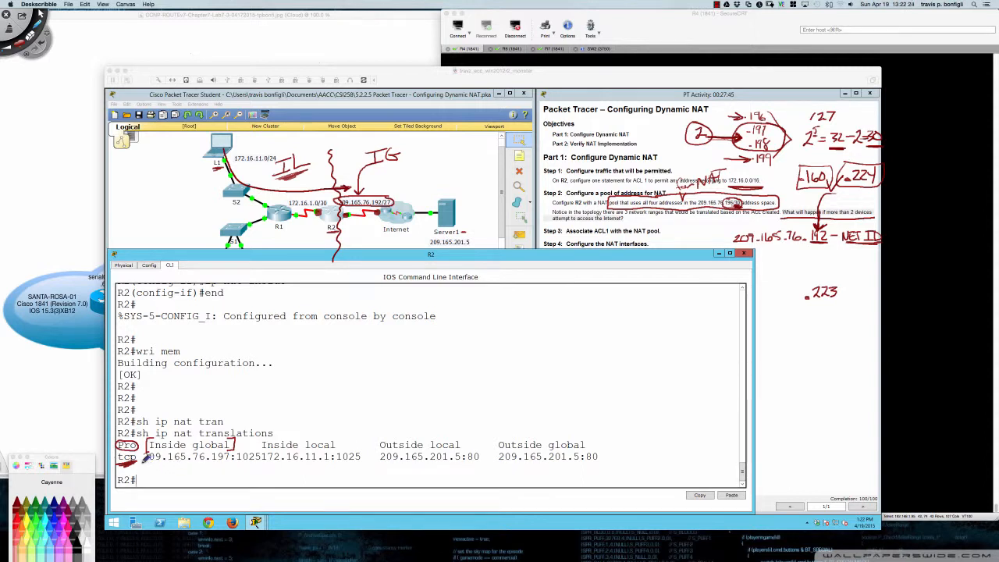
pyautogui.moveTo(143, 462)
pyautogui.mouseDown()
pyautogui.moveTo(233, 460)
pyautogui.moveTo(224, 468)
pyautogui.mouseUp()
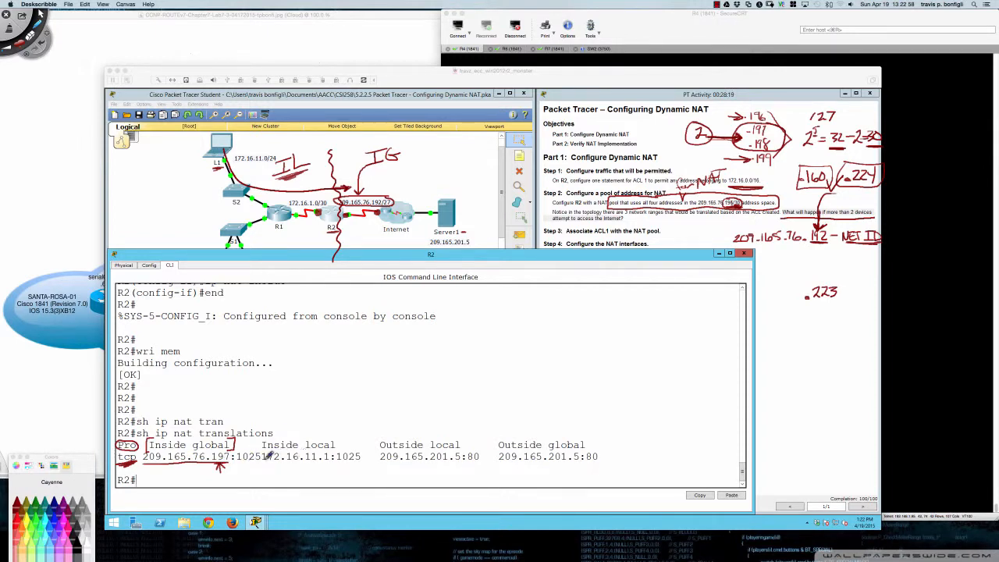
# - Draw a divider before 172.16.11.1, bracket the Inside local heading, and underline the address
pyautogui.moveTo(260, 452); pyautogui.dragTo(260, 471)
pyautogui.moveTo(260, 439); pyautogui.dragTo(260, 450)
pyautogui.moveTo(334, 437); pyautogui.dragTo(337, 449)
pyautogui.moveTo(266, 461); pyautogui.dragTo(331, 460)
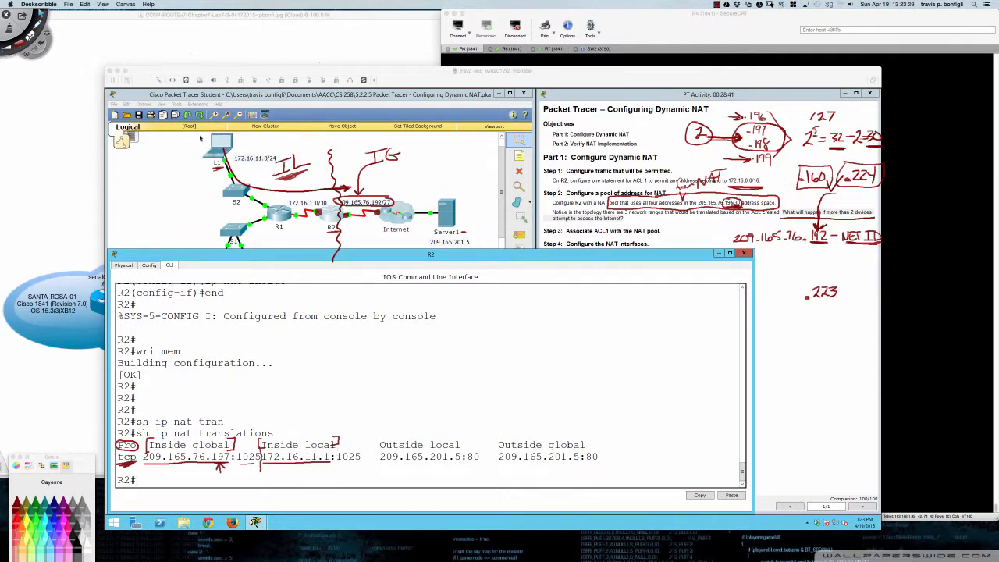
# - Check the IP address in laptop L1's IP configuration and close the L1 window
pyautogui.click(216, 146)
pyautogui.click(217, 148)
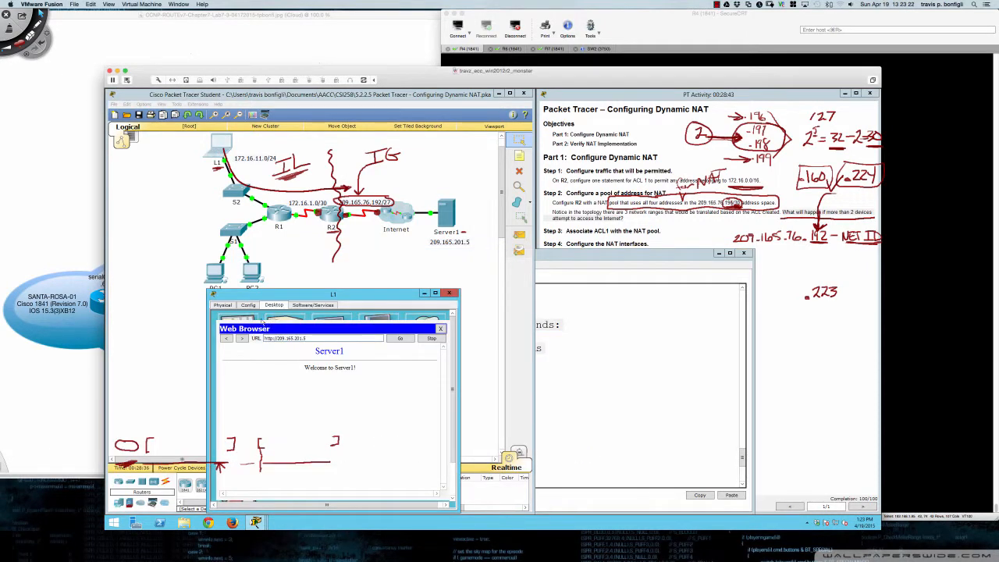
pyautogui.click(283, 322)
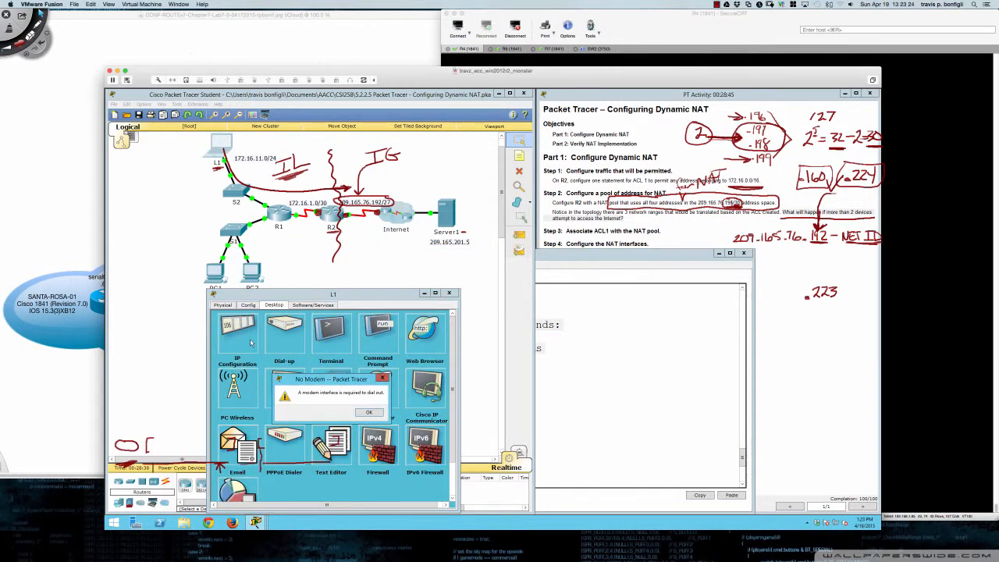
pyautogui.click(373, 413)
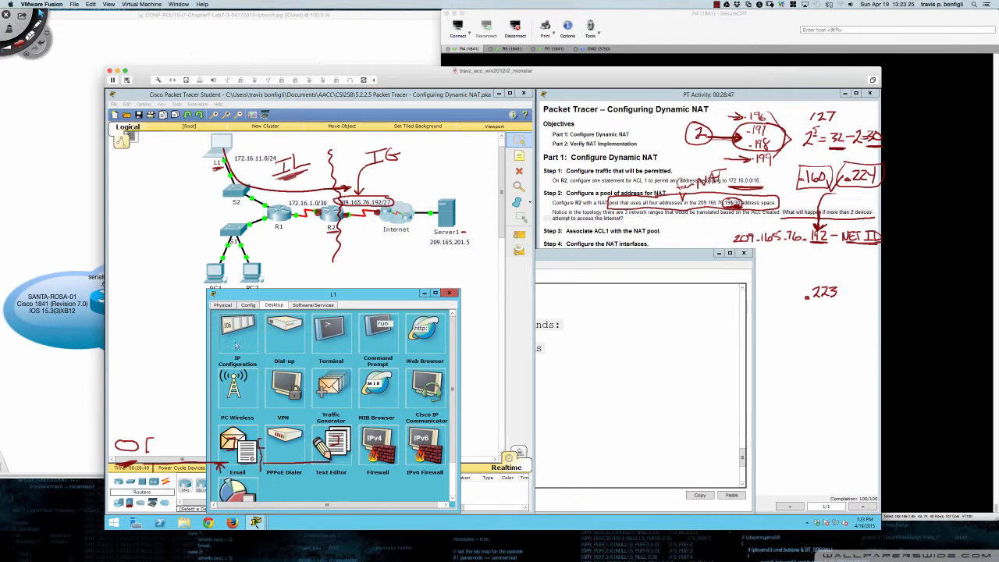
pyautogui.click(238, 341)
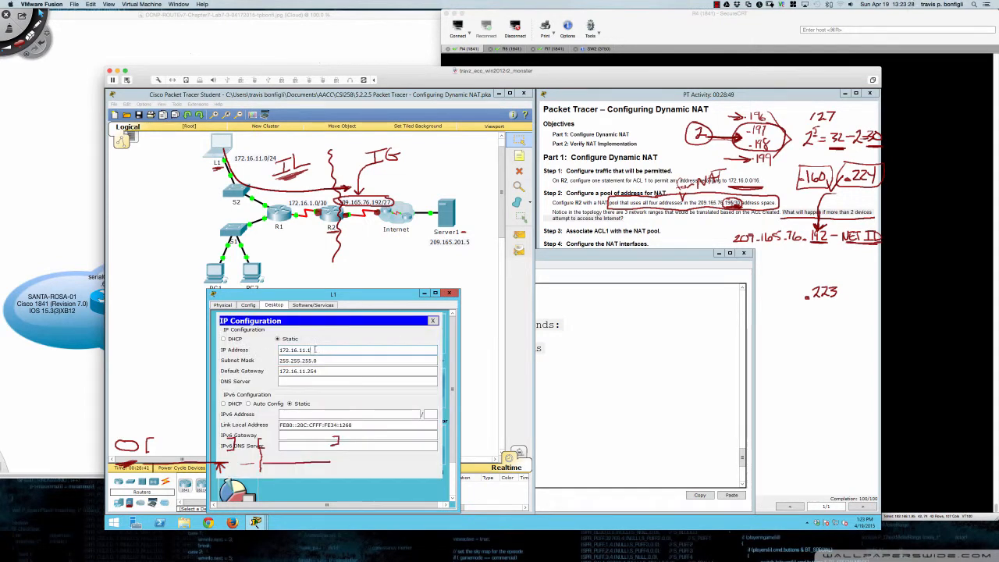
pyautogui.moveTo(316, 351); pyautogui.dragTo(274, 353)
pyautogui.click(318, 349)
pyautogui.click(433, 322)
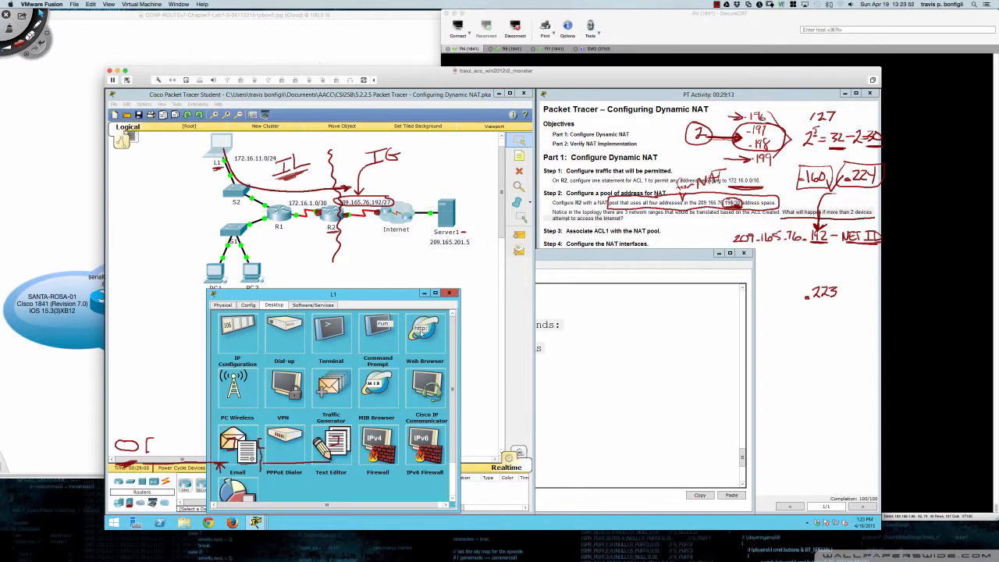
pyautogui.click(420, 332)
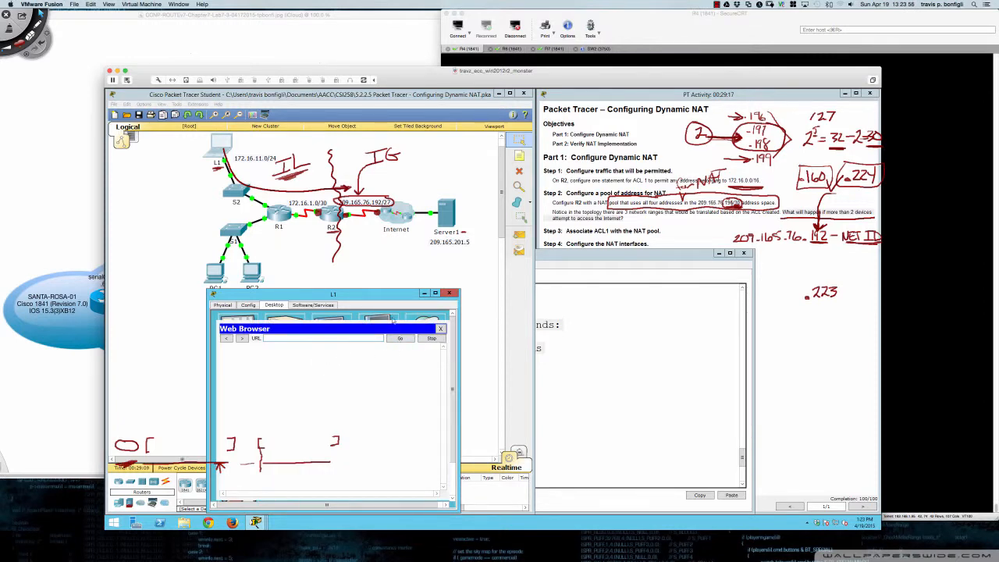
pyautogui.click(449, 294)
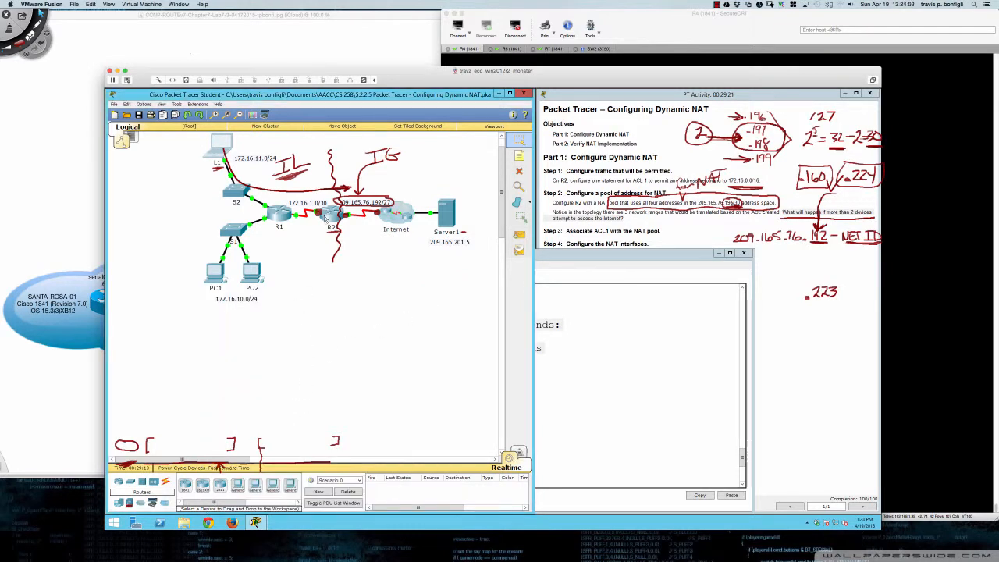
# - Return to R2's NAT translations, switch to Deskscribble, label 172.16.11.1 as L1, and underline its port 1025
pyautogui.click(328, 219)
pyautogui.click(311, 417)
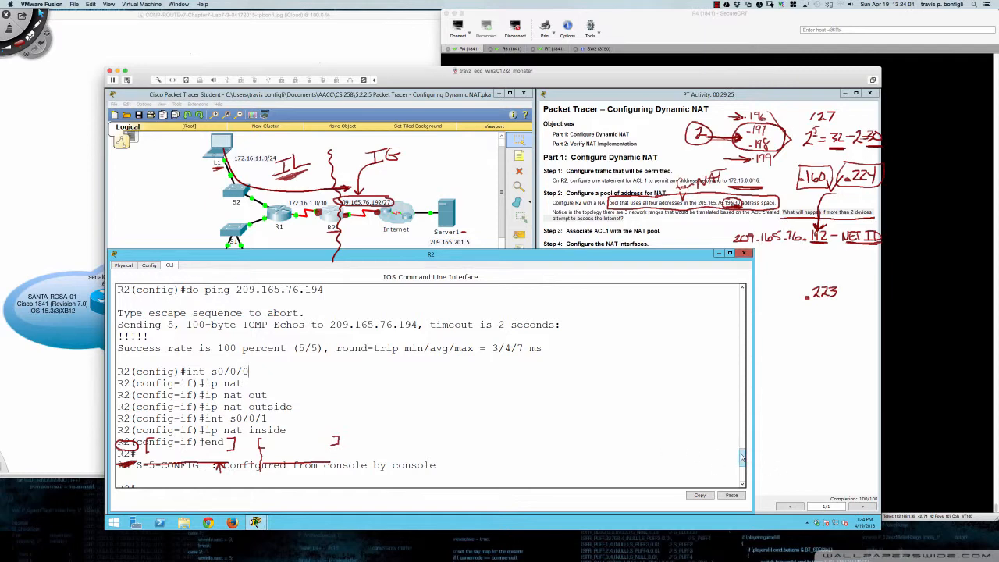
pyautogui.scroll(-5, 742, 465)
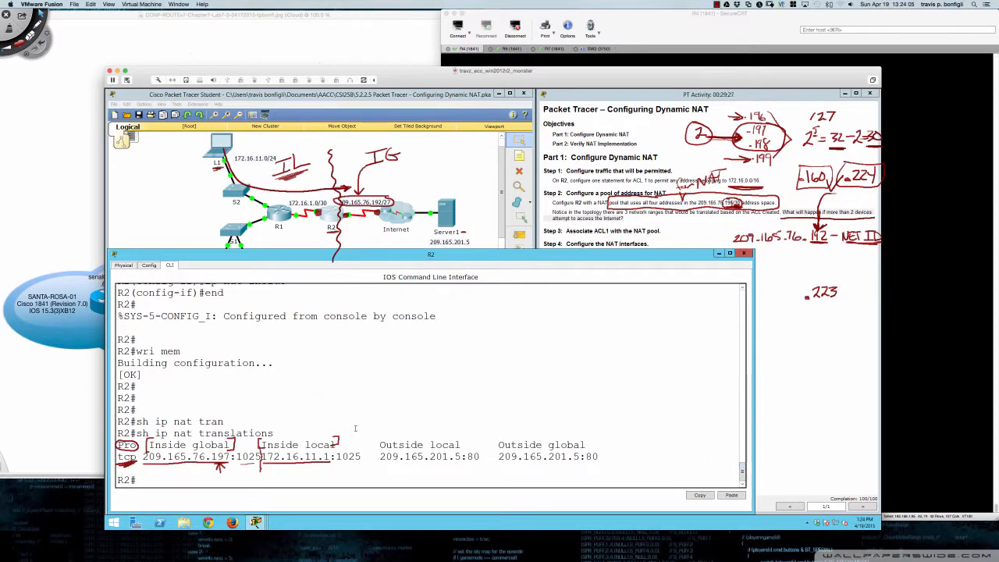
pyautogui.press('super+Tab')
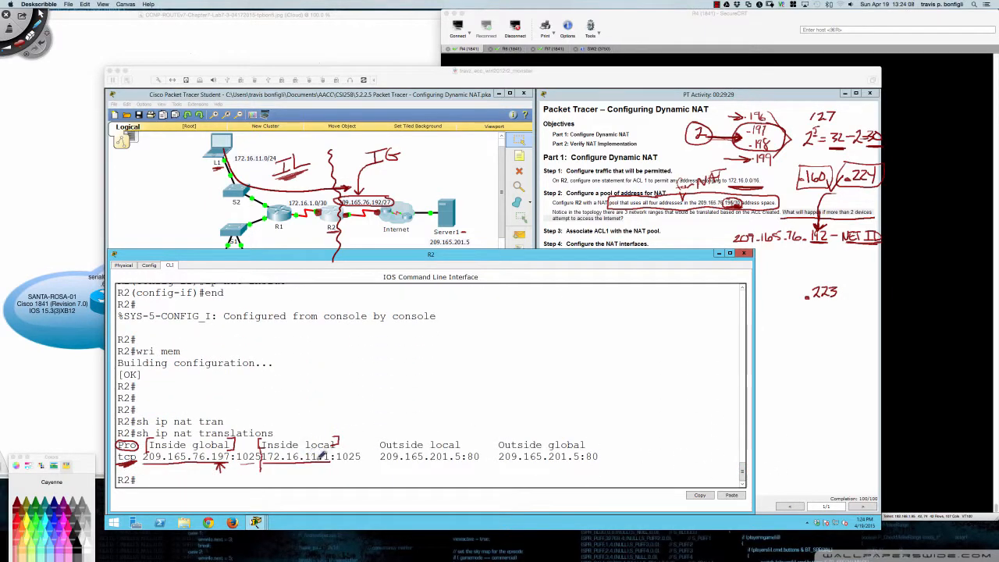
pyautogui.moveTo(288, 468); pyautogui.dragTo(359, 460)
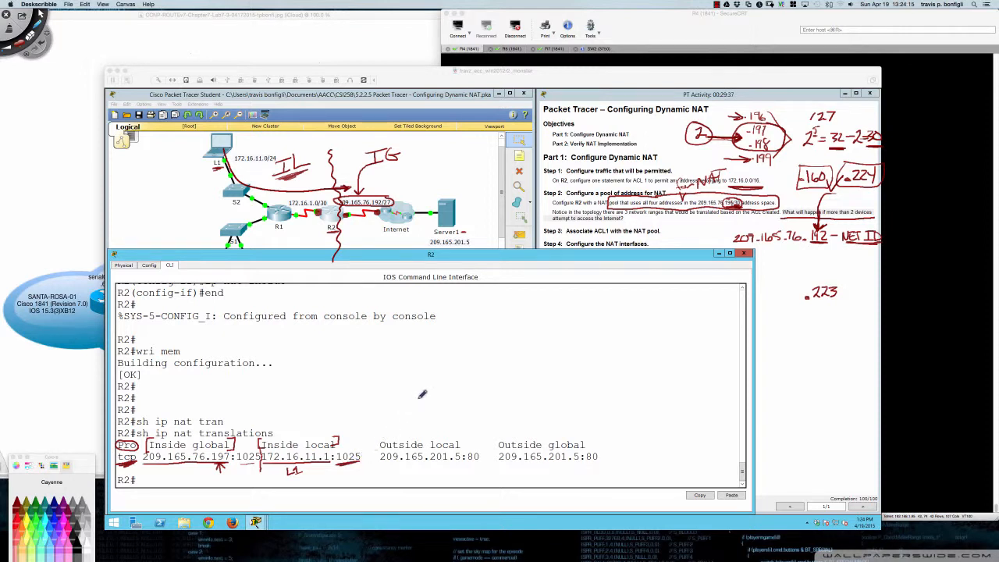
# - Bracket the Outside local and Outside global headings, mark each with an arrow, and underline both 209.165.201.5:80 entries
pyautogui.moveTo(383, 440); pyautogui.dragTo(380, 450)
pyautogui.moveTo(584, 437)
pyautogui.mouseDown()
pyautogui.moveTo(592, 437)
pyautogui.moveTo(587, 451)
pyautogui.mouseUp()
pyautogui.moveTo(382, 461); pyautogui.dragTo(599, 461)
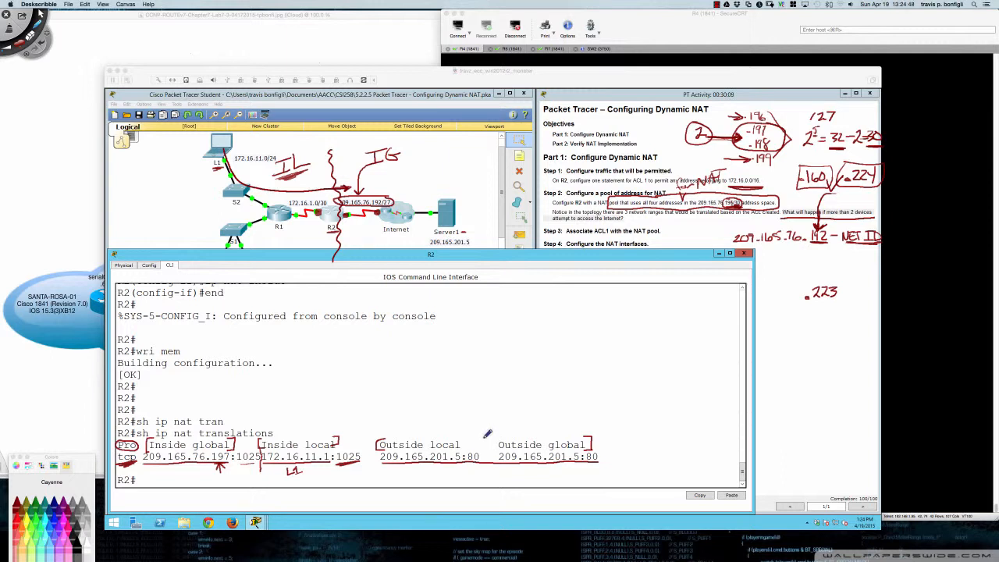
pyautogui.moveTo(429, 429); pyautogui.dragTo(428, 440)
pyautogui.moveTo(543, 434); pyautogui.dragTo(544, 442)
pyautogui.moveTo(440, 459); pyautogui.dragTo(601, 459)
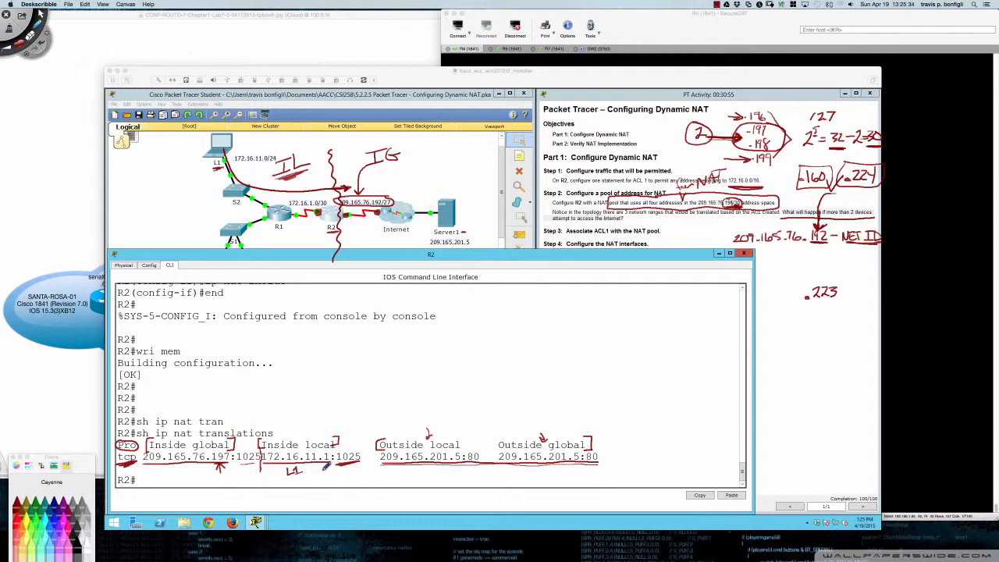
# - Undo the annotations on the Inside local, Outside local and Outside global columns
pyautogui.press('super+z')
pyautogui.press('super+z')
pyautogui.press('super+z')
pyautogui.press('super+z')
pyautogui.press('super+z')
pyautogui.press('super+z')
pyautogui.press('super+z')
pyautogui.press('super+z')
pyautogui.press('super+z')
pyautogui.press('super+z')
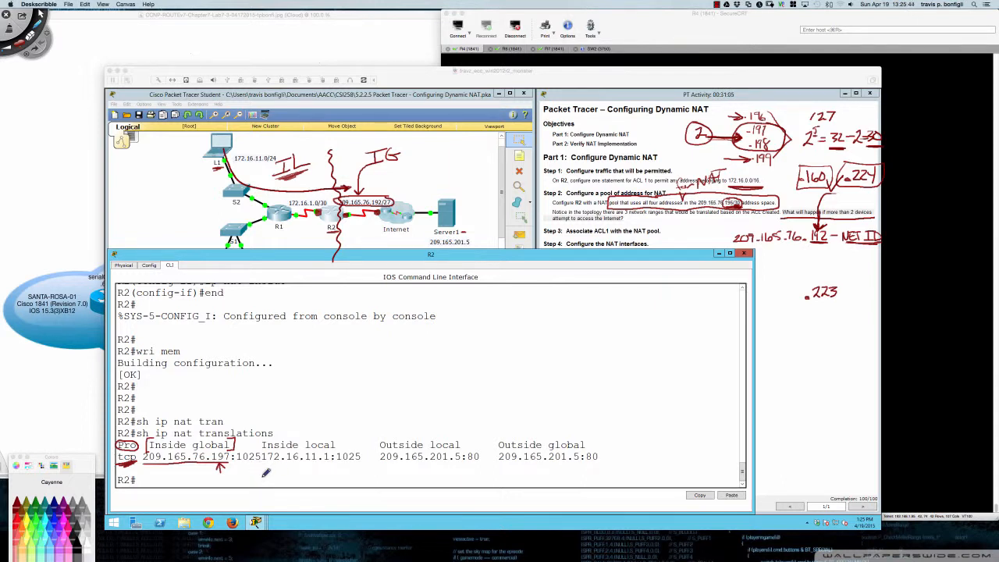
# - Leave the drawing overlay and rerun sh ip nat translations on R2 three times
pyautogui.press('Escape')
pyautogui.click(293, 477)
pyautogui.click(294, 479)
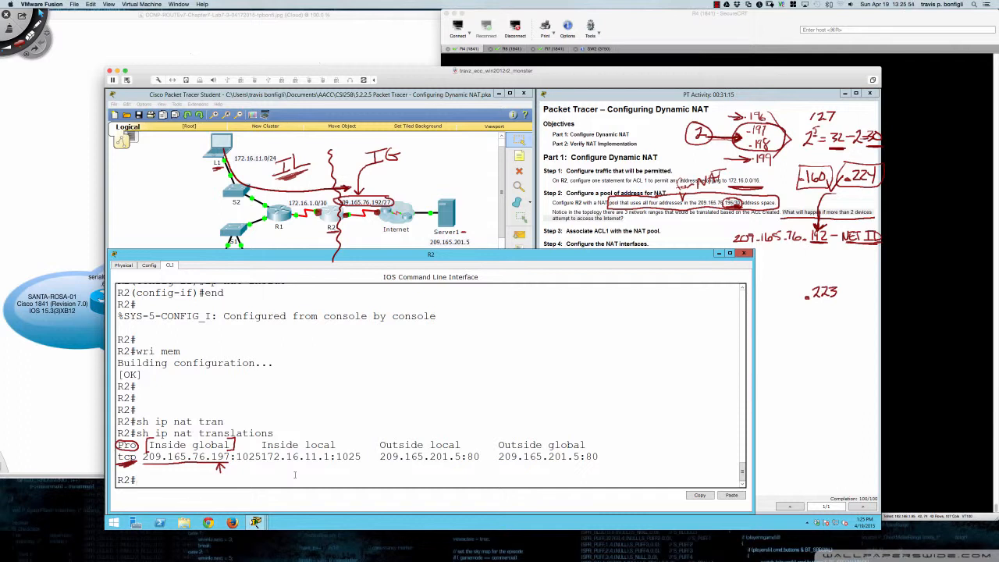
pyautogui.press('Up')
pyautogui.press('Return')
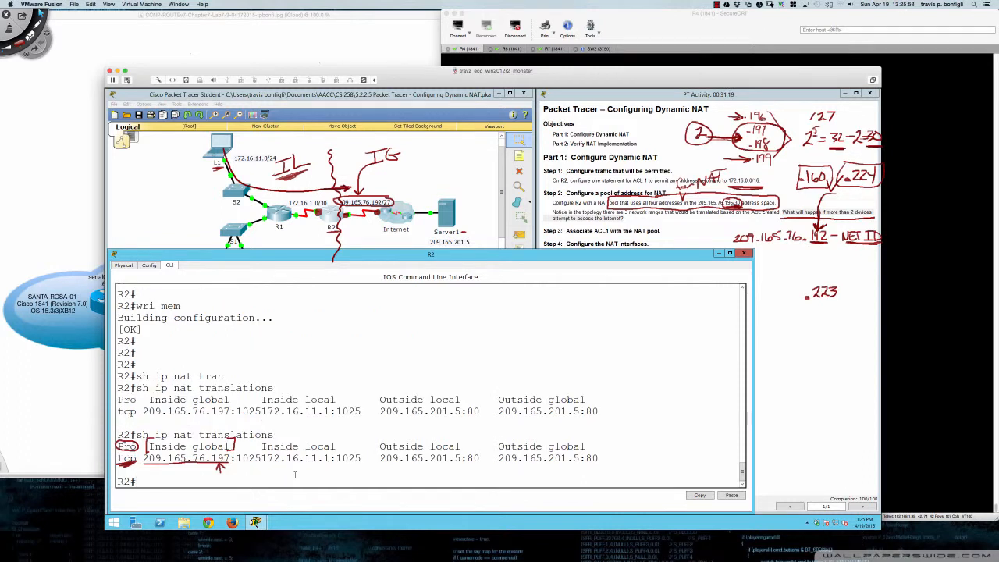
pyautogui.press('Up')
pyautogui.press('Return')
pyautogui.press('Up')
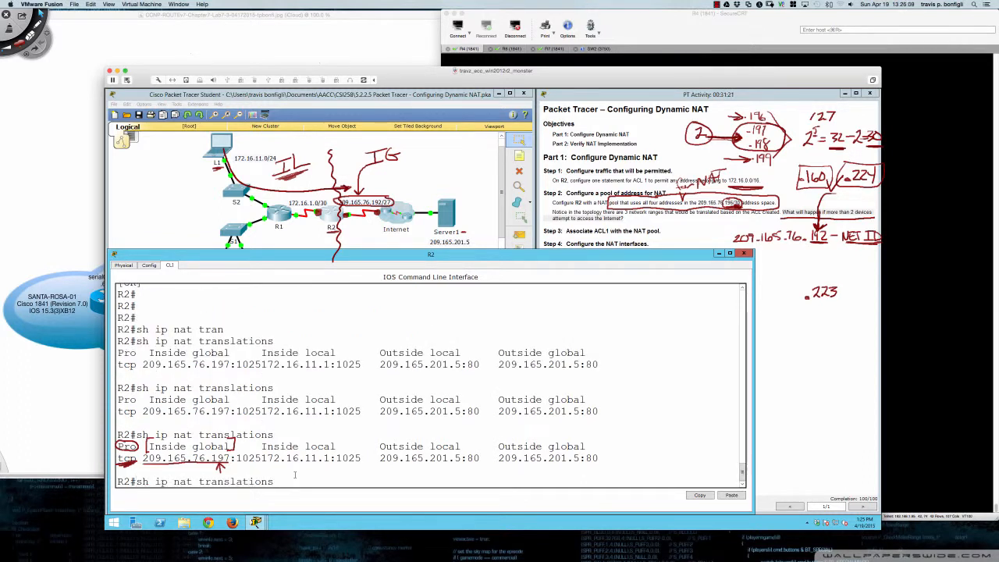
pyautogui.press('Return')
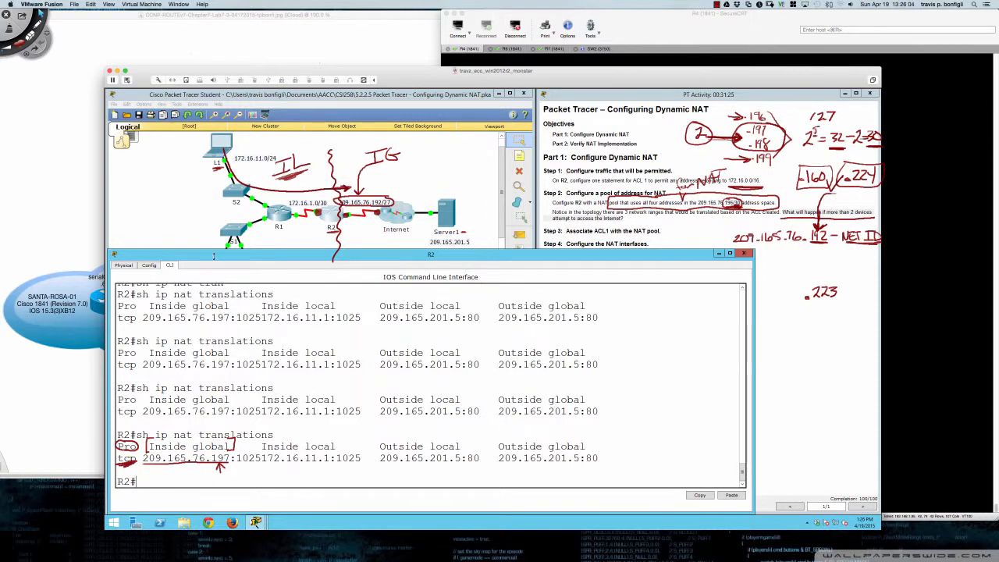
# - Load Server1's page at 209.165.201.5 in PC1's web browser and close the PC1 window
pyautogui.click(209, 239)
pyautogui.click(212, 274)
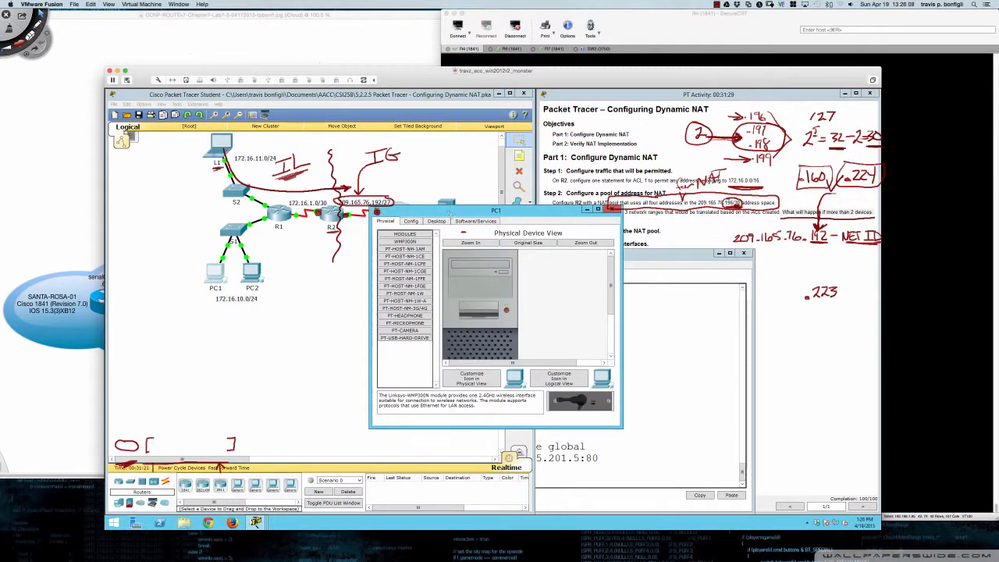
pyautogui.moveTo(451, 211); pyautogui.dragTo(378, 292)
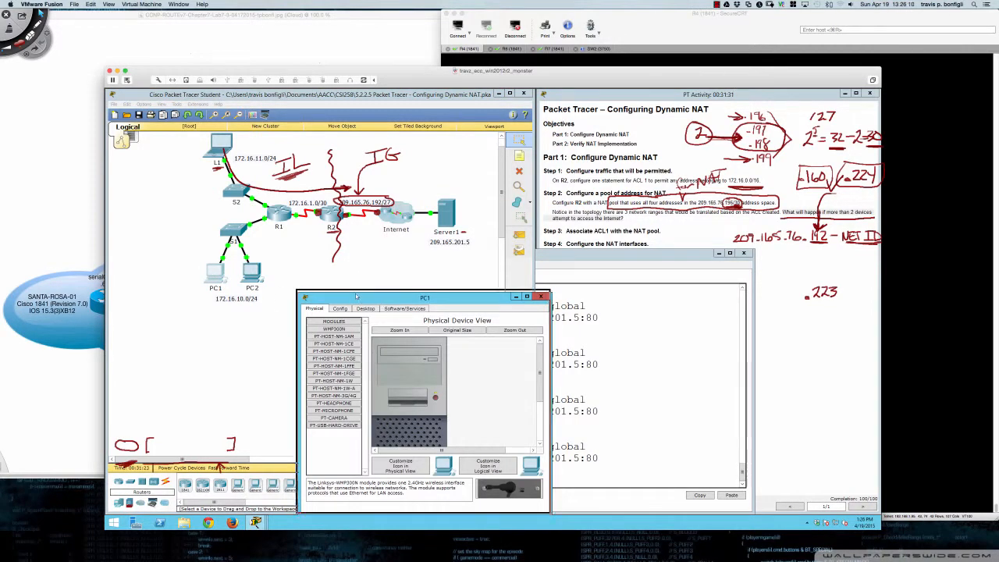
pyautogui.click(363, 304)
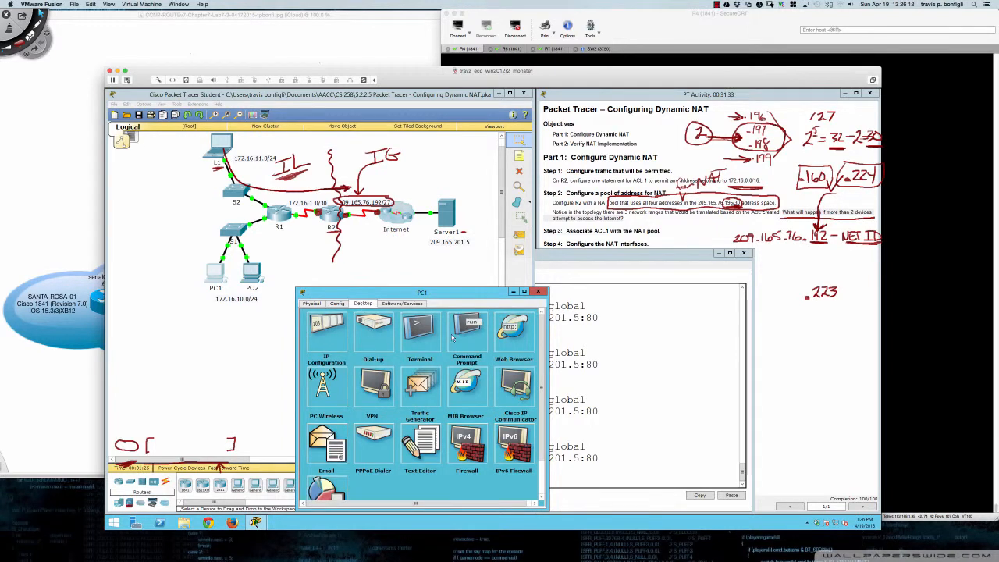
pyautogui.click(512, 328)
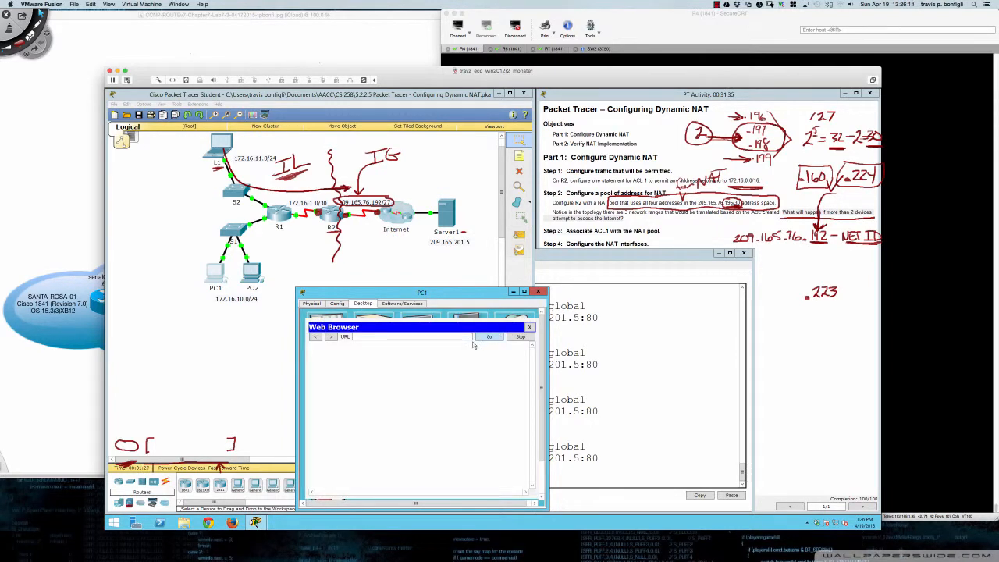
pyautogui.write('209.165.201.5')
pyautogui.press('Return')
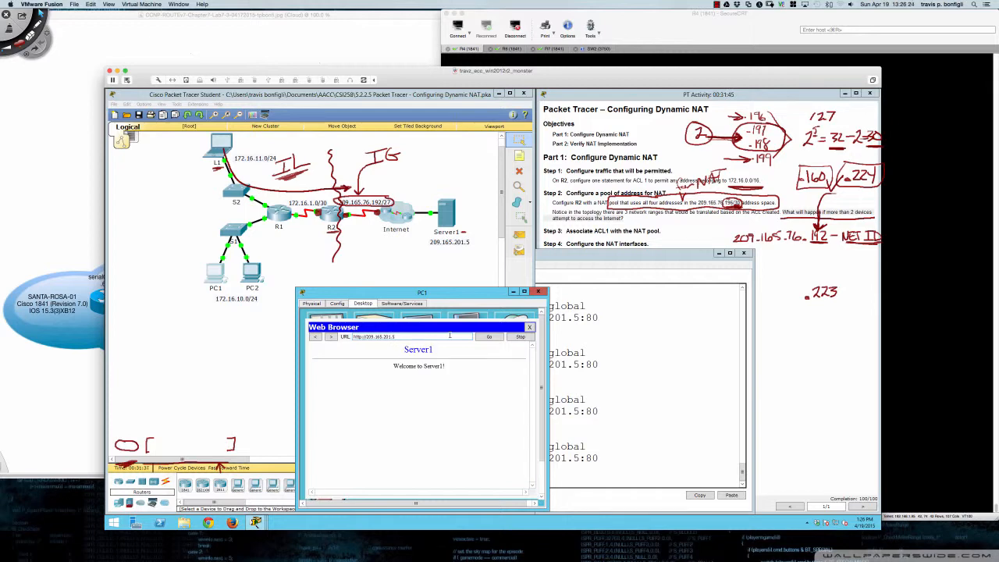
pyautogui.click(538, 291)
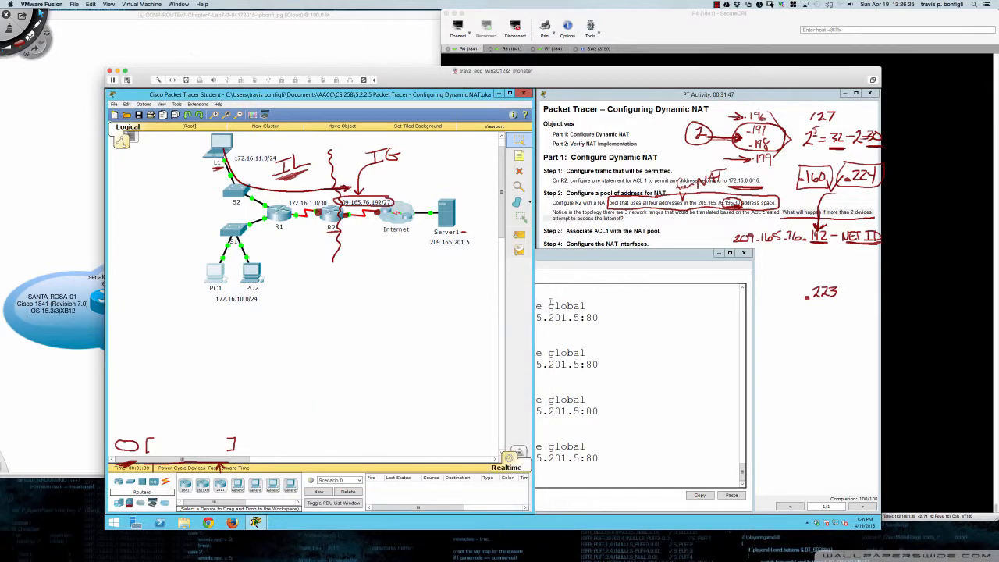
# - Return to R2's console, add blank prompt lines, and list the NAT translations again after PC1's access
pyautogui.click(622, 348)
pyautogui.press('Return')
pyautogui.press('Return')
pyautogui.press('Return')
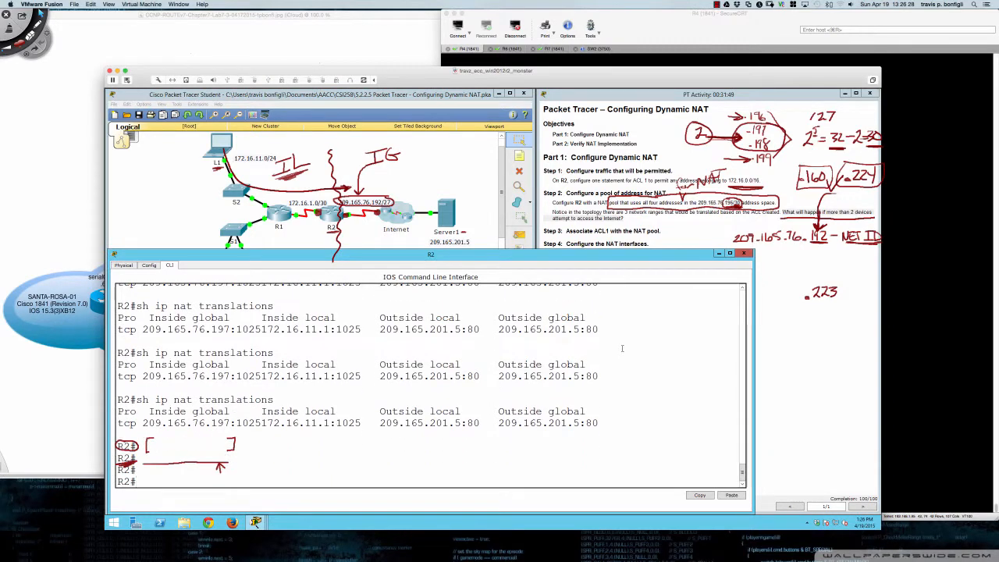
pyautogui.press('Up')
pyautogui.press('Return')
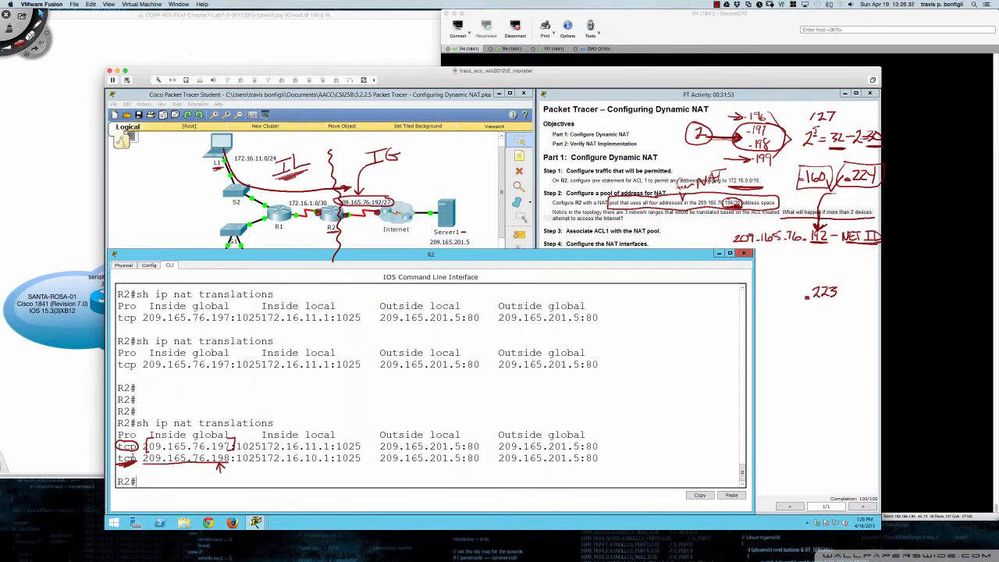
# - Highlight the inside and outside addresses of the 209.165.76.198 translation in R2's latest NAT output
pyautogui.moveTo(117, 458); pyautogui.dragTo(361, 459)
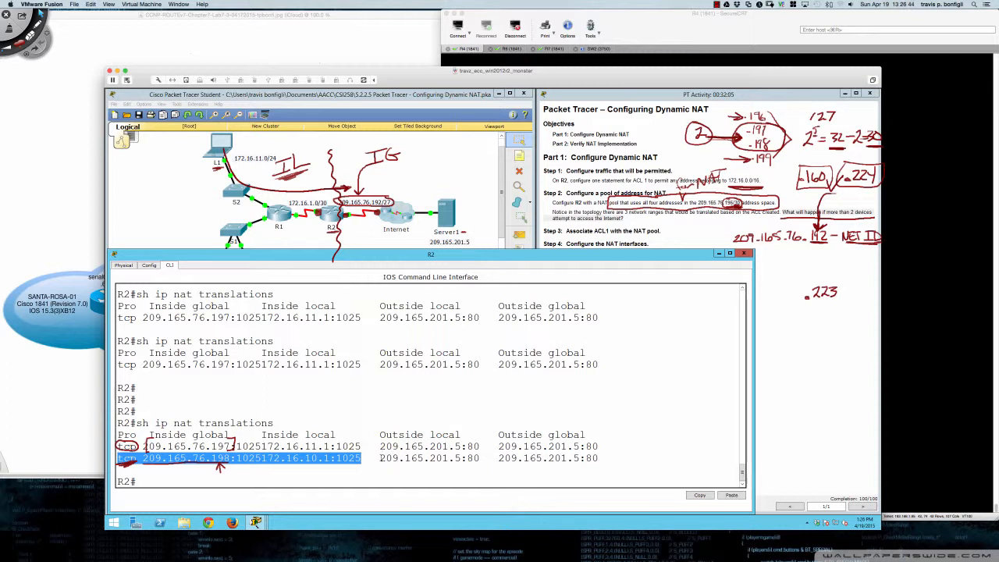
pyautogui.moveTo(381, 459); pyautogui.dragTo(599, 459)
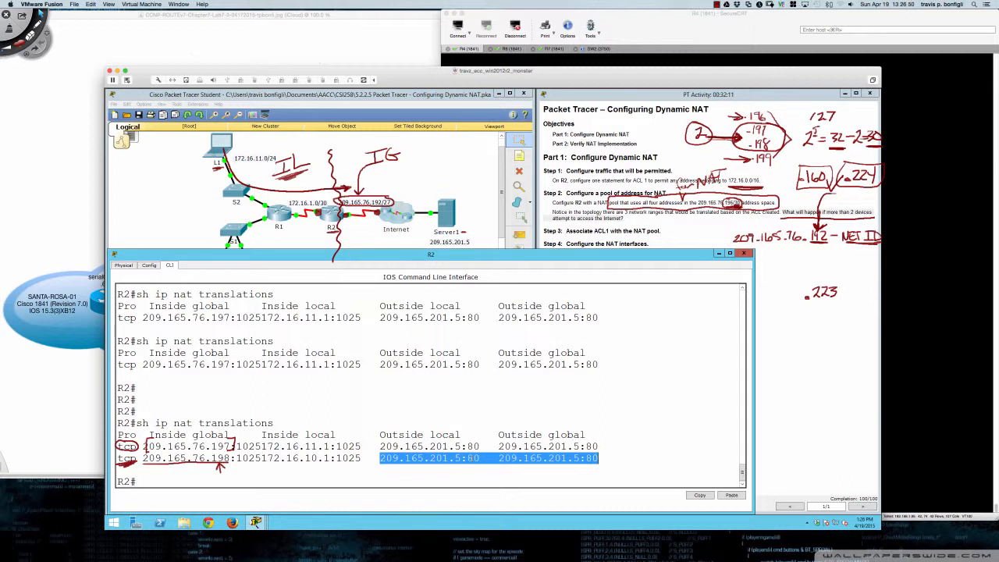
pyautogui.click(394, 471)
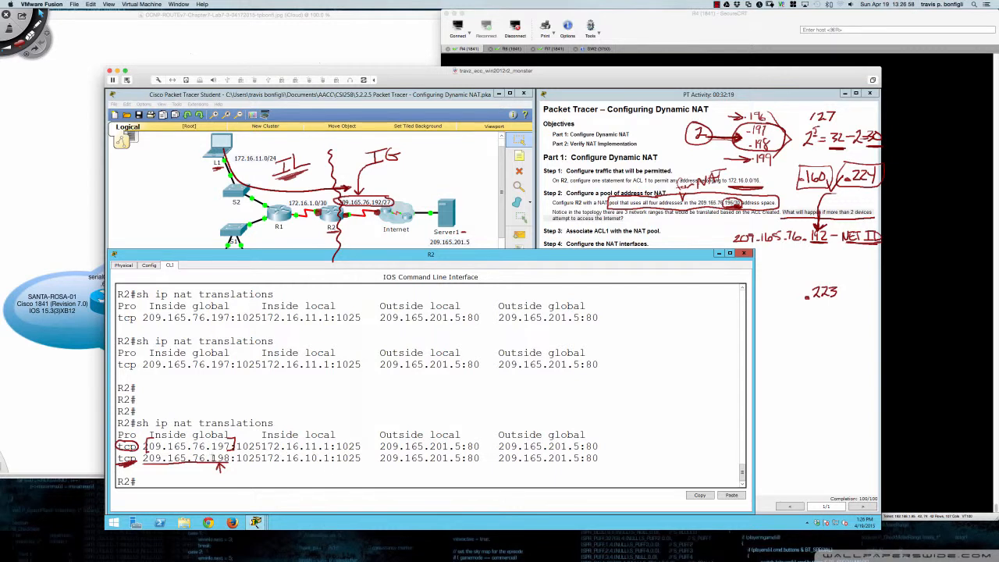
pyautogui.moveTo(211, 458); pyautogui.dragTo(362, 458)
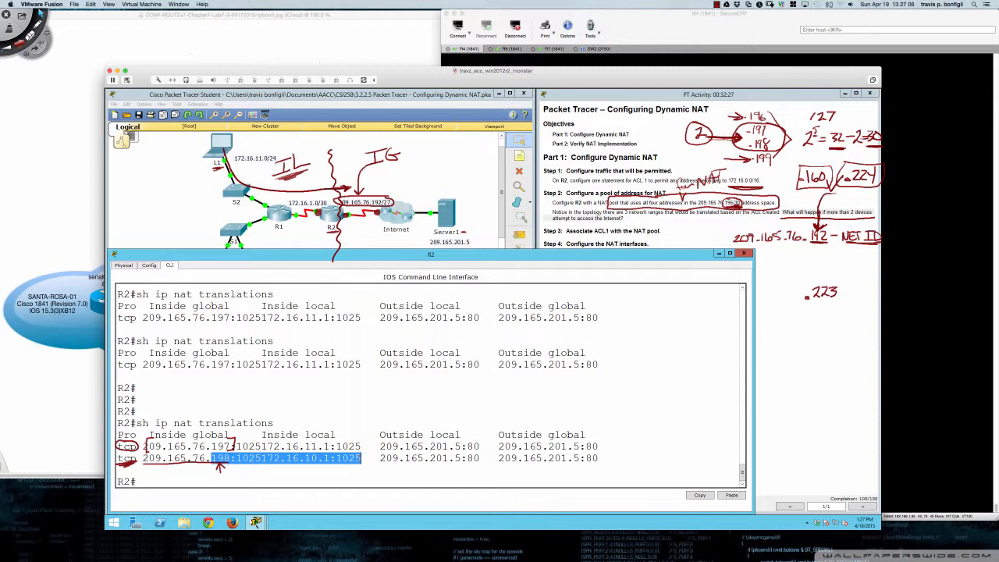
pyautogui.click(363, 459)
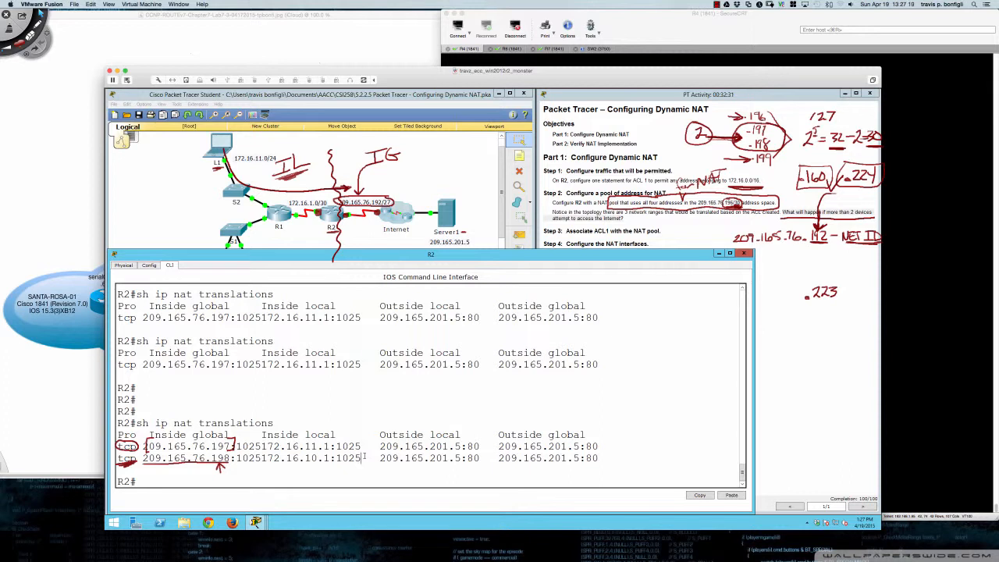
# - Switch to the Deskscribble overlay and write 209.165.76.196/30 with .197, .198 and .199 beneath it, beside the activity instructions
pyautogui.click(788, 352)
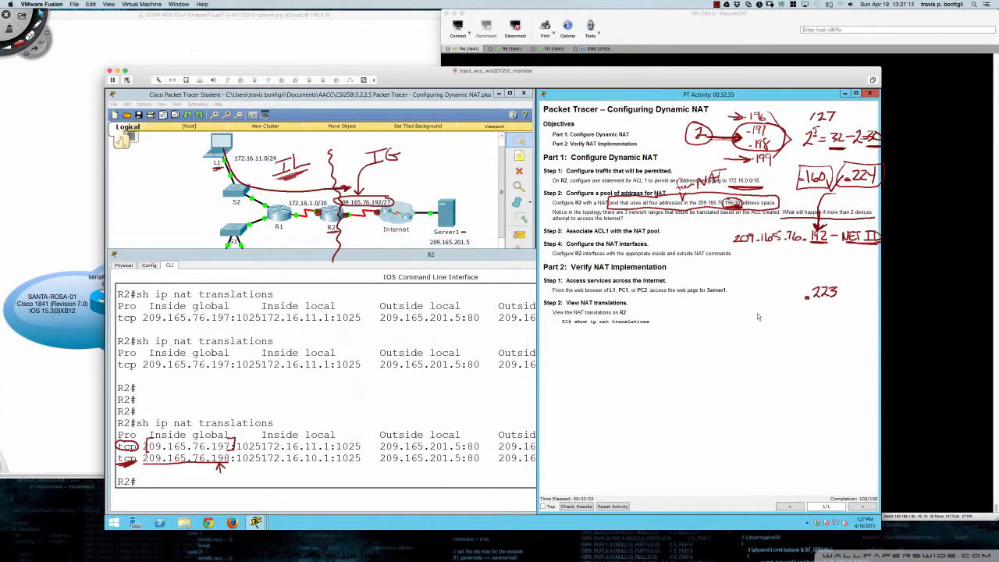
pyautogui.press('super+Tab')
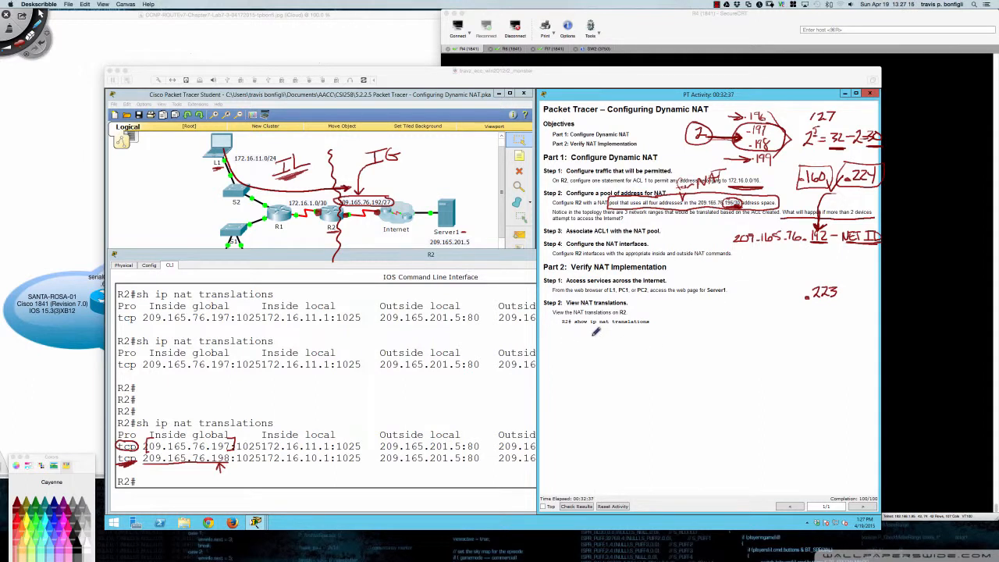
pyautogui.moveTo(775, 320)
pyautogui.mouseDown()
pyautogui.moveTo(817, 331)
pyautogui.moveTo(851, 328)
pyautogui.moveTo(854, 316)
pyautogui.moveTo(867, 326)
pyautogui.moveTo(872, 312)
pyautogui.moveTo(872, 329)
pyautogui.moveTo(878, 322)
pyautogui.mouseUp()
pyautogui.click(821, 327)
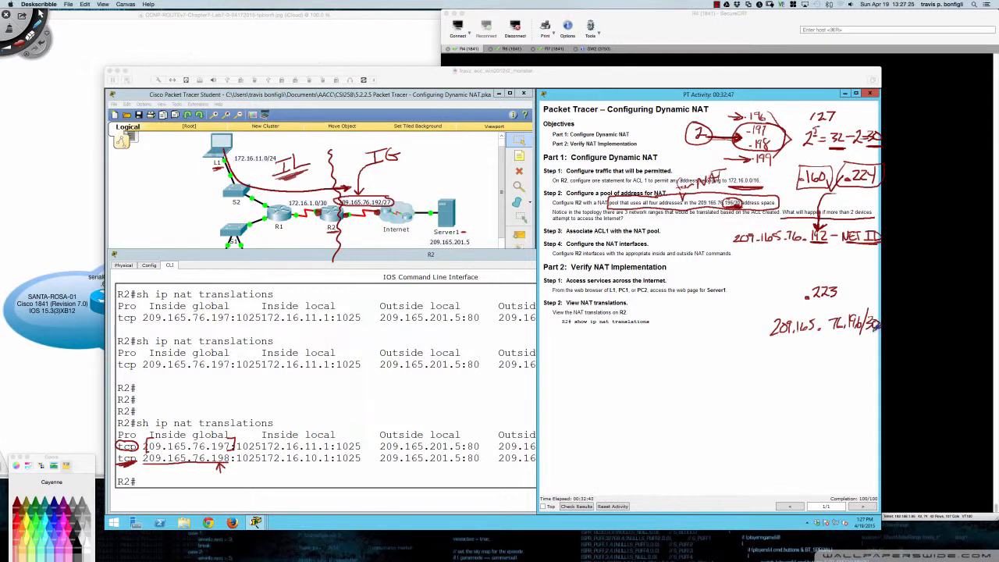
pyautogui.moveTo(842, 351)
pyautogui.mouseDown()
pyautogui.moveTo(863, 346)
pyautogui.moveTo(851, 373)
pyautogui.moveTo(864, 372)
pyautogui.moveTo(850, 398)
pyautogui.moveTo(870, 397)
pyautogui.moveTo(840, 399)
pyautogui.mouseUp()
pyautogui.click(843, 396)
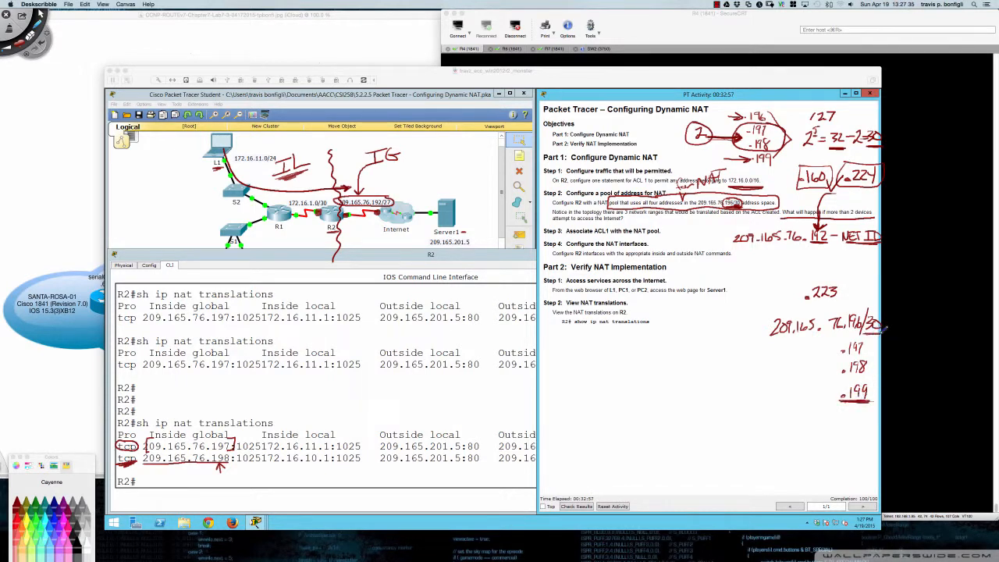
# - Box the handwritten /30 address list, bracket .197 and .198, and point an arrow labelled NO at the bracket
pyautogui.moveTo(829, 301)
pyautogui.mouseDown()
pyautogui.moveTo(757, 315)
pyautogui.moveTo(763, 395)
pyautogui.moveTo(851, 400)
pyautogui.moveTo(893, 356)
pyautogui.moveTo(890, 309)
pyautogui.moveTo(843, 306)
pyautogui.mouseUp()
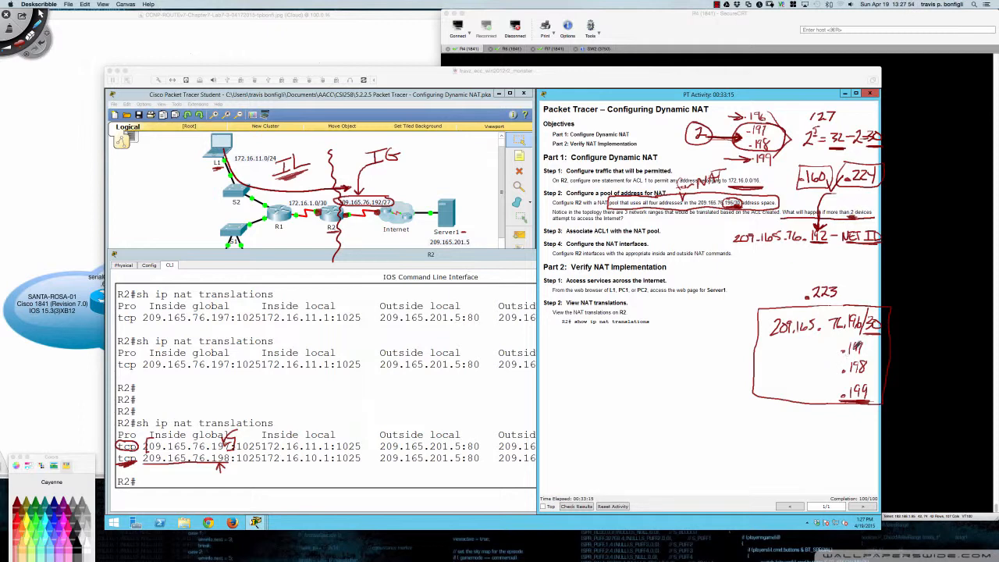
pyautogui.moveTo(843, 341)
pyautogui.mouseDown()
pyautogui.moveTo(831, 352)
pyautogui.moveTo(851, 380)
pyautogui.mouseUp()
pyautogui.moveTo(782, 359); pyautogui.dragTo(826, 359)
pyautogui.moveTo(826, 359)
pyautogui.mouseDown()
pyautogui.moveTo(817, 363)
pyautogui.moveTo(817, 353)
pyautogui.moveTo(881, 334)
pyautogui.mouseUp()
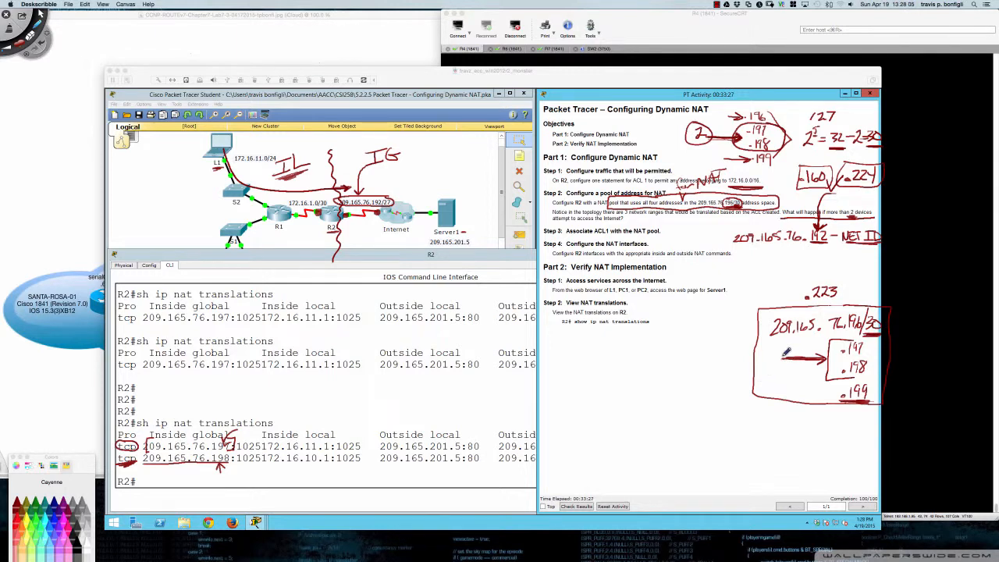
pyautogui.moveTo(759, 364)
pyautogui.mouseDown()
pyautogui.moveTo(773, 348)
pyautogui.moveTo(792, 360)
pyautogui.mouseUp()
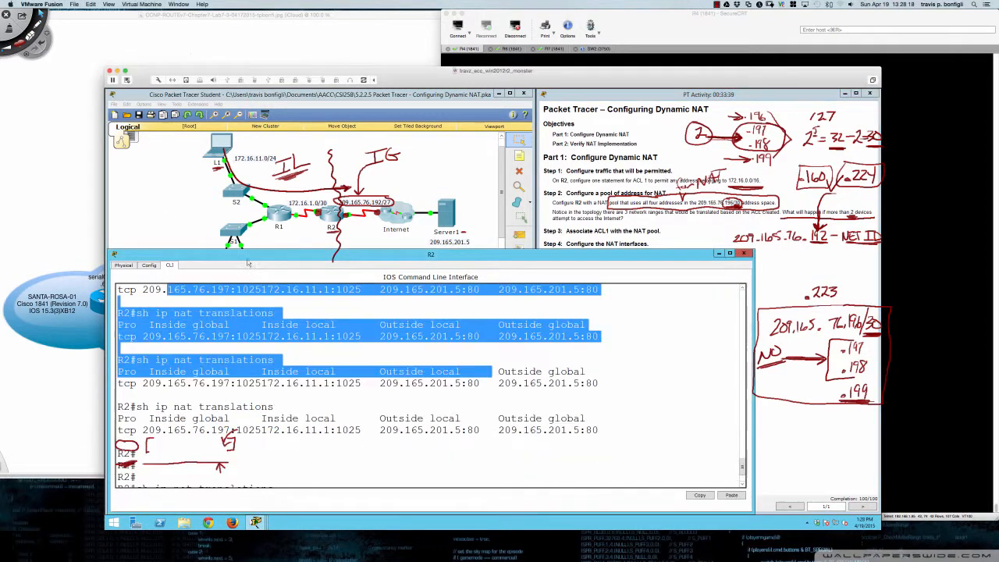
# - Return to the topology, open PC2's web browser and try to load Server1's page at 209.165.201.5
pyautogui.click(175, 213)
pyautogui.click(251, 272)
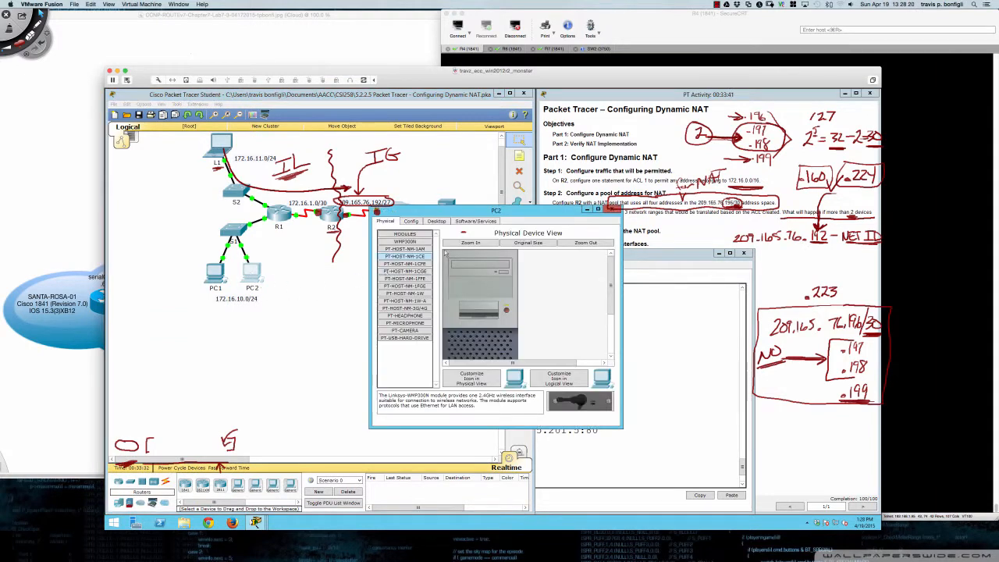
pyautogui.moveTo(460, 210); pyautogui.dragTo(383, 307)
pyautogui.click(359, 318)
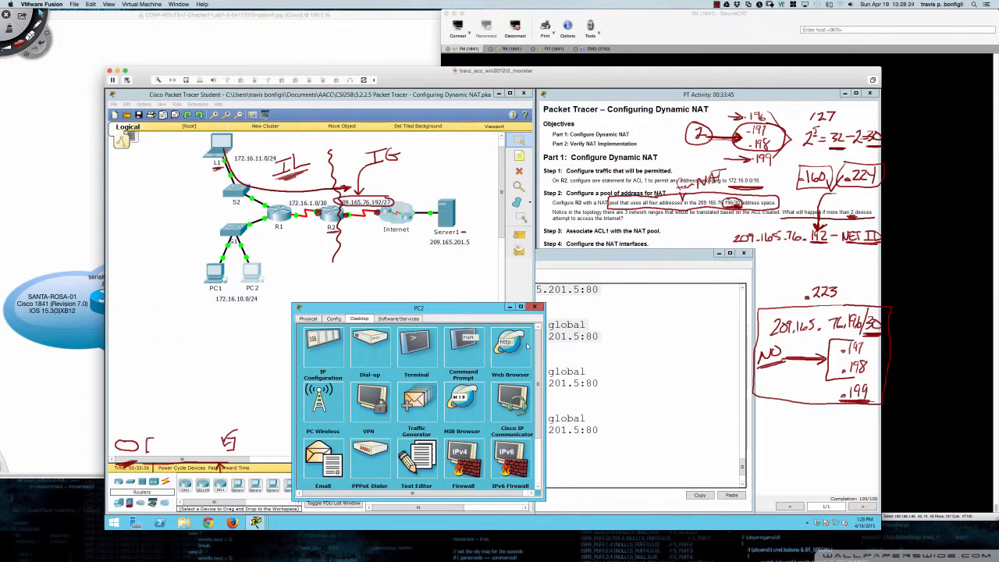
pyautogui.click(513, 342)
pyautogui.click(370, 352)
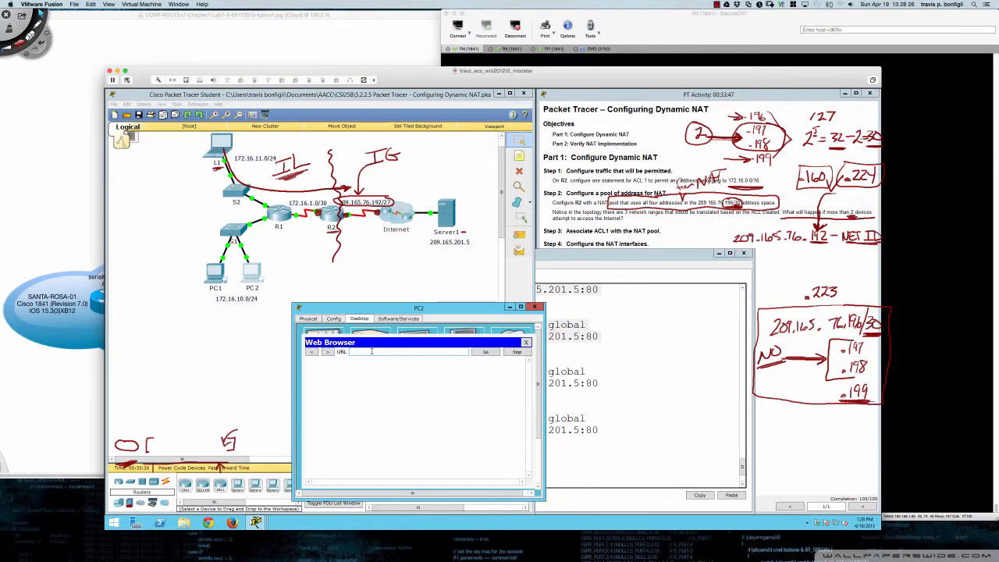
pyautogui.write('209.')
pyautogui.write('165.201.5')
pyautogui.press('Return')
# - Load Server1's page at 209.165.201.5 in PC1's web browser, put its window away and return to PC2's browser
pyautogui.click(216, 273)
pyautogui.click(574, 248)
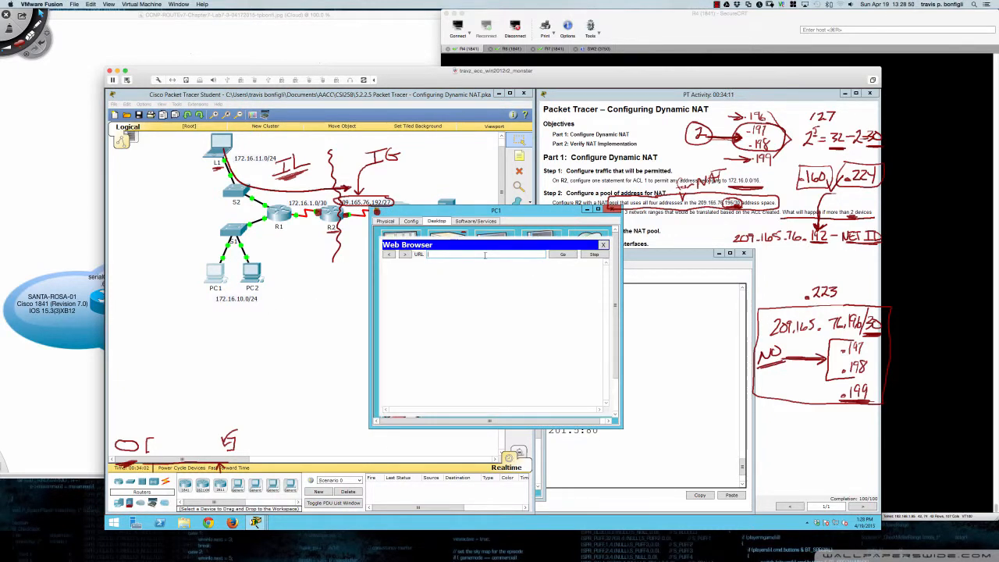
pyautogui.write('209.165.201.5')
pyautogui.press('Return')
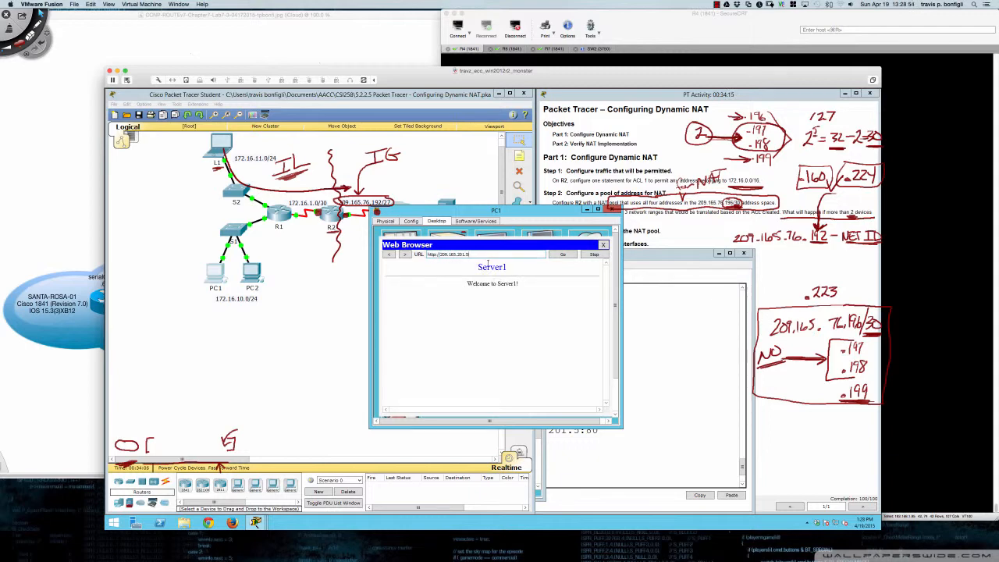
pyautogui.click(588, 210)
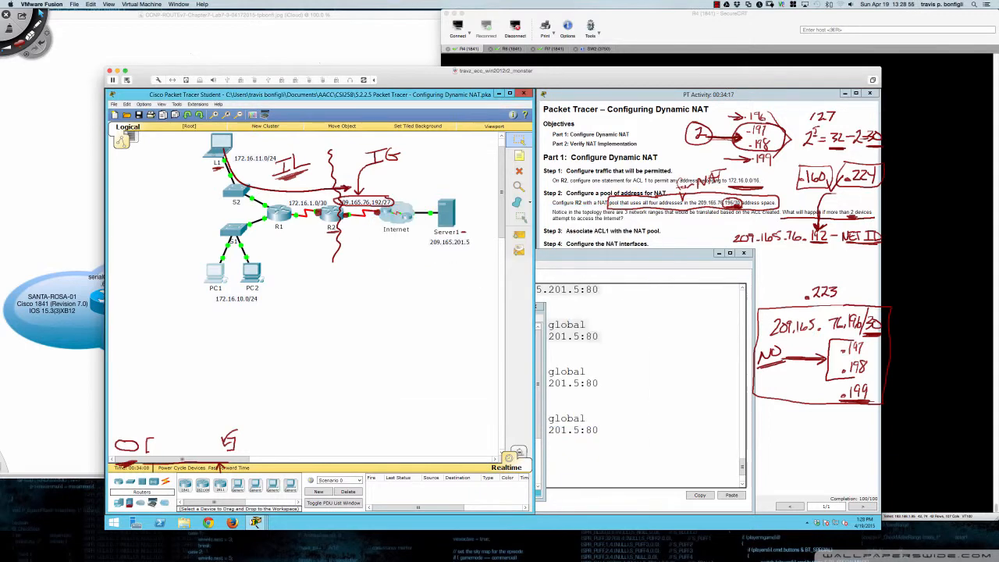
pyautogui.click(539, 323)
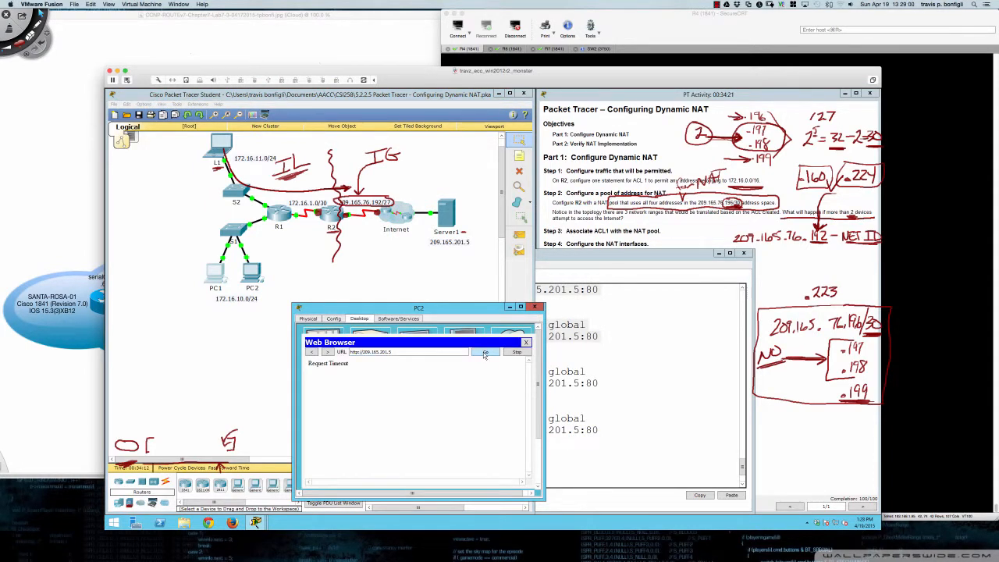
# - Return to R2's console and list the NAT translations with sh ip nat translations
pyautogui.click(600, 372)
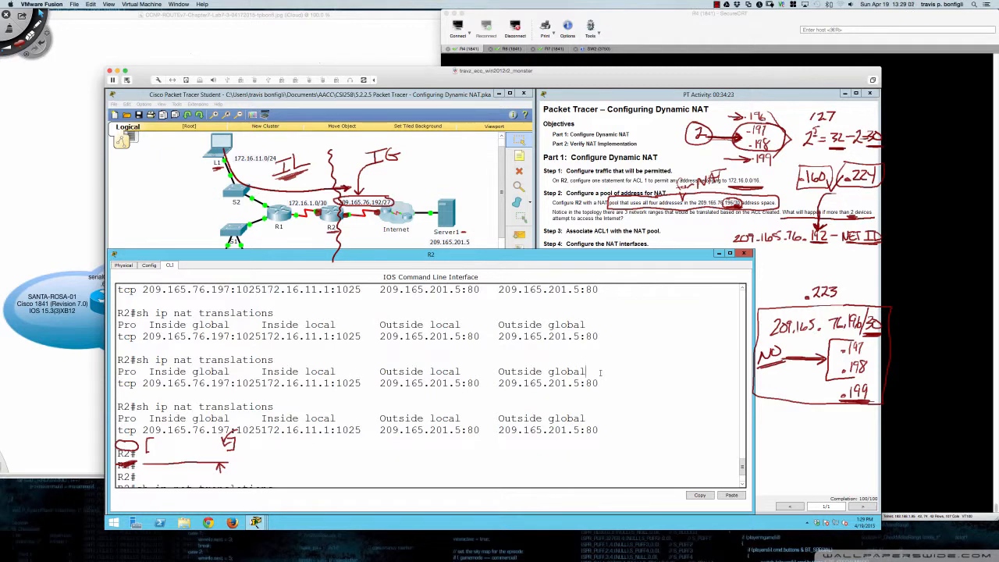
pyautogui.scroll(-3, 600, 372)
pyautogui.write('sh ip nat tran')
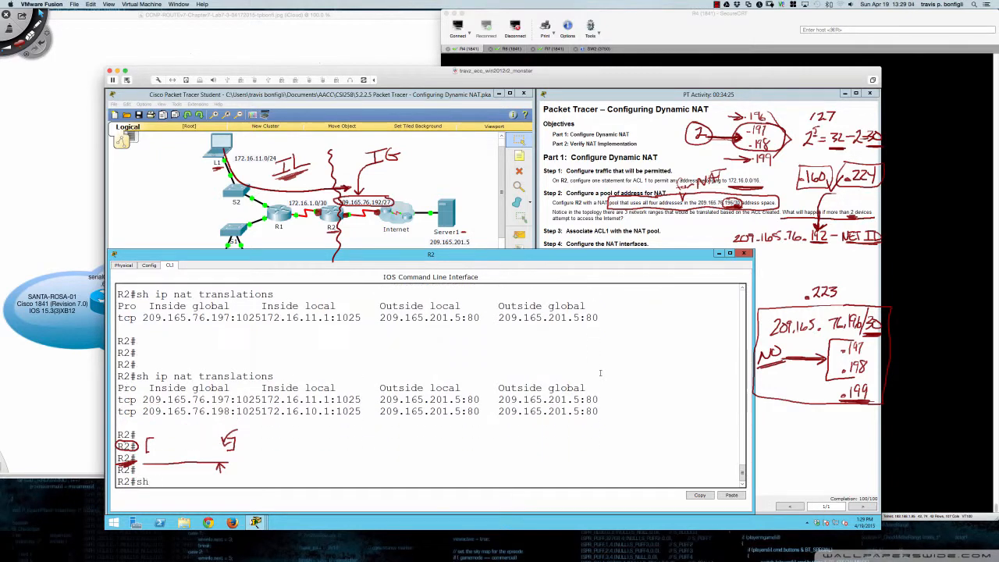
pyautogui.press('Tab')
pyautogui.press('Return')
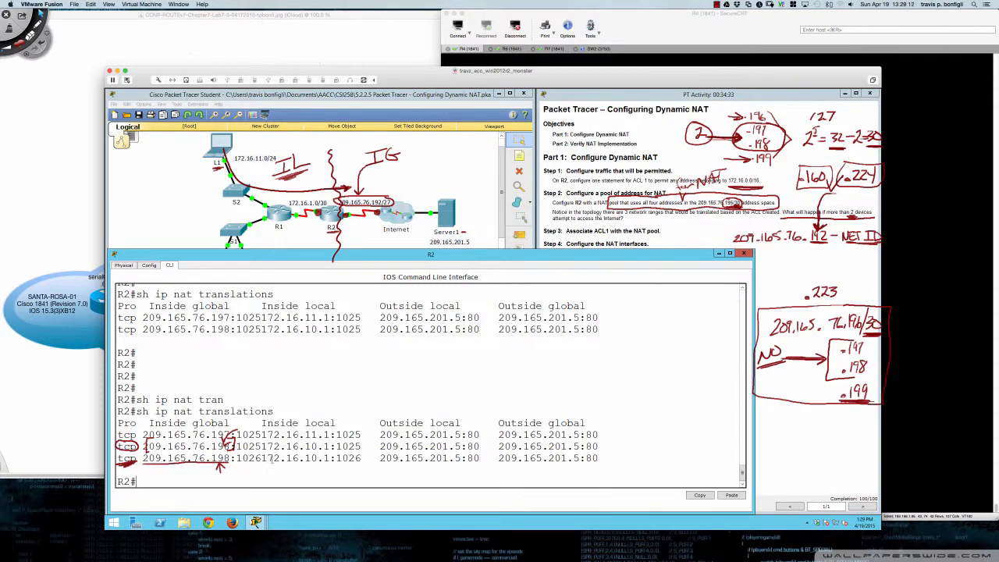
# - Highlight the last two NAT translation entries and compare their 172.16.10.1 inside local addresses
pyautogui.moveTo(118, 447); pyautogui.dragTo(361, 459)
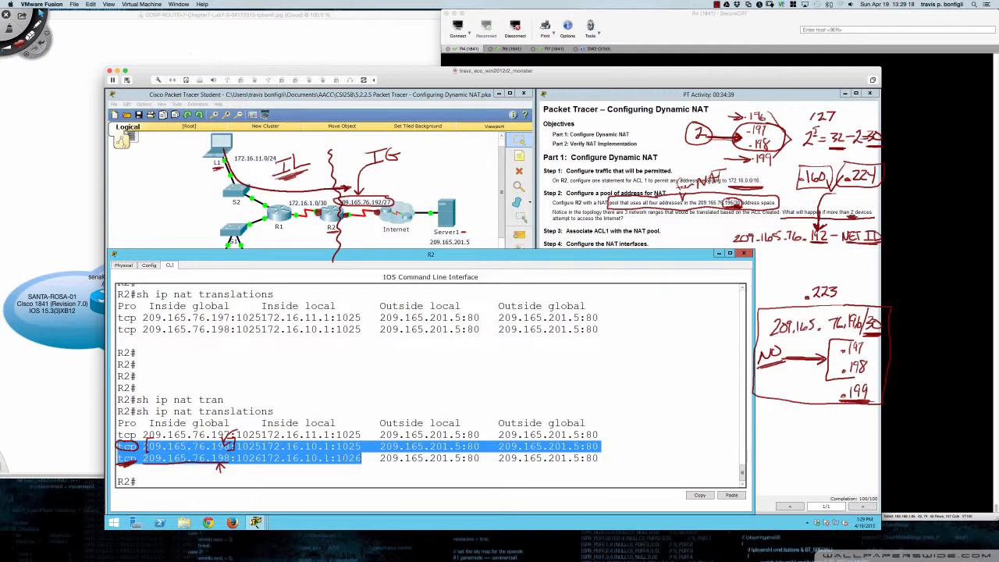
pyautogui.click(270, 458)
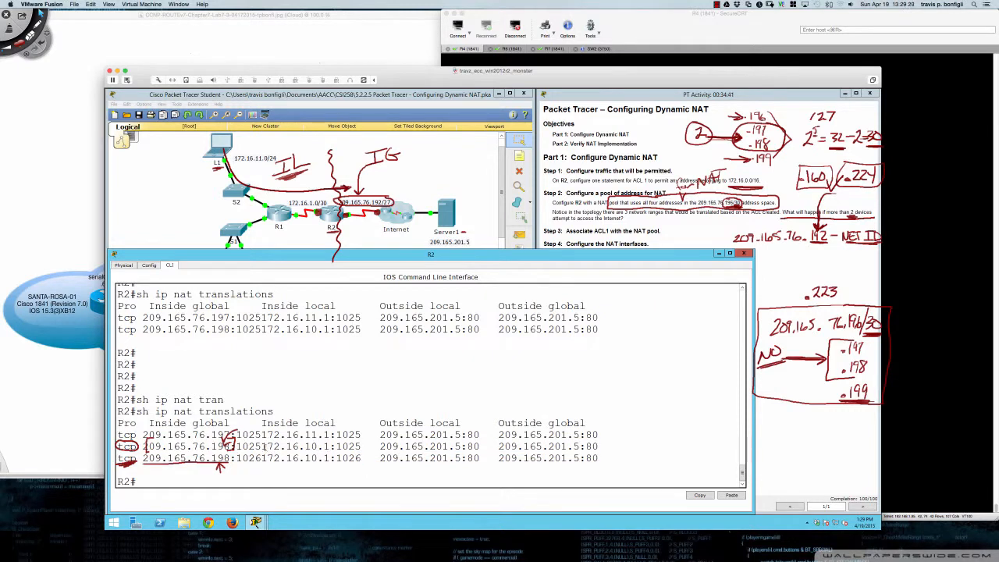
pyautogui.moveTo(263, 447); pyautogui.dragTo(332, 447)
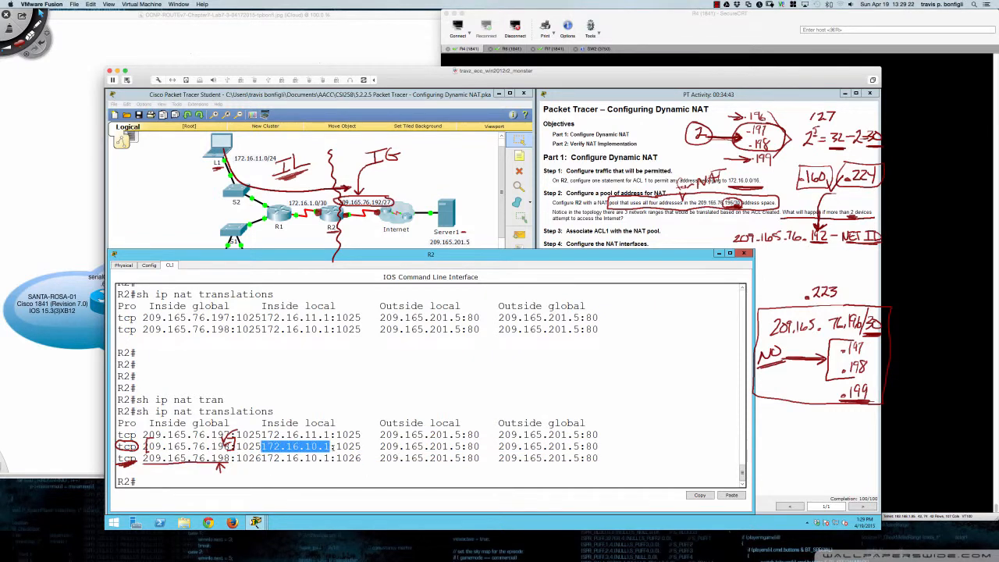
pyautogui.moveTo(261, 458); pyautogui.dragTo(331, 458)
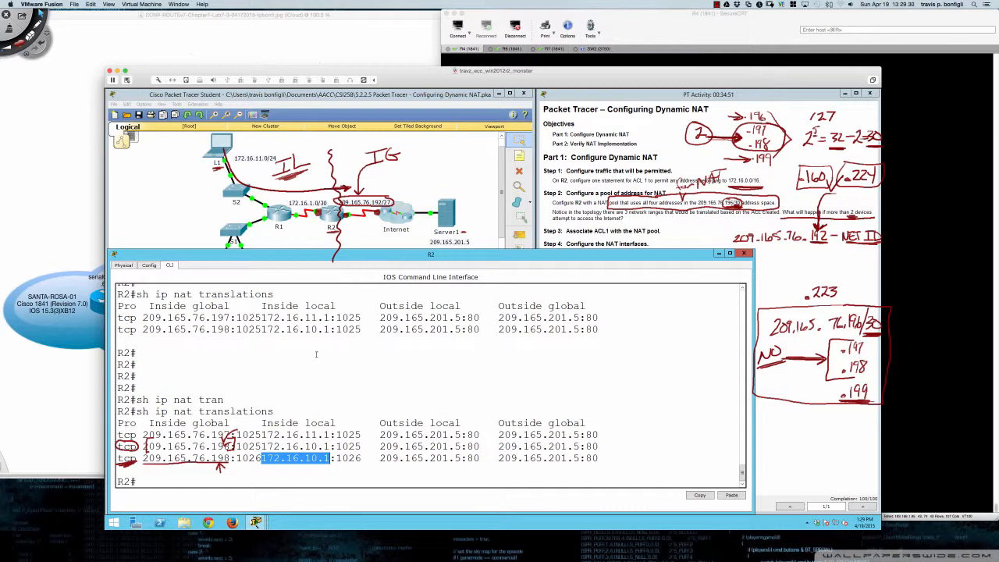
# - Check PC2's IP configuration, close it and open a blank web browser on PC2
pyautogui.click(303, 243)
pyautogui.click(250, 273)
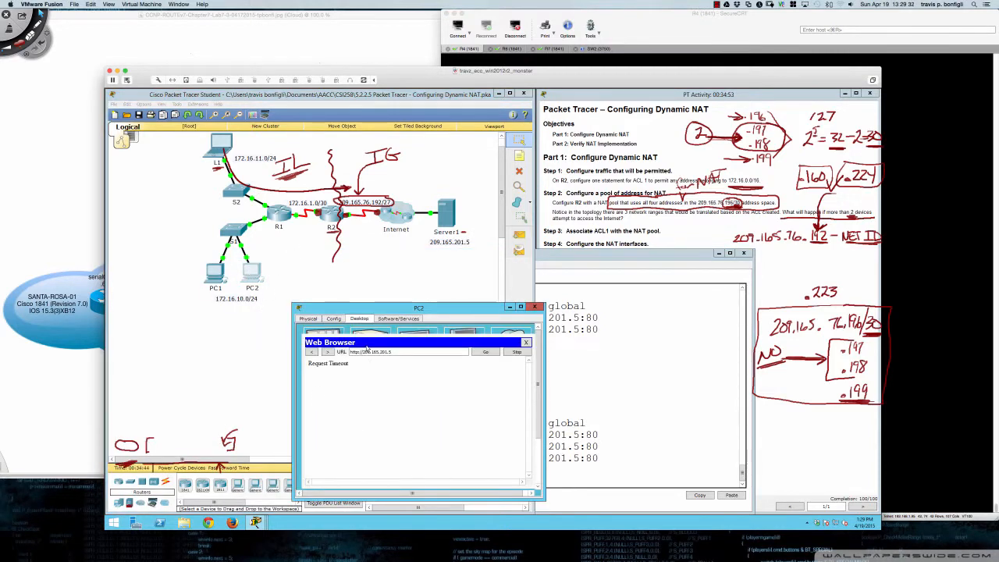
pyautogui.click(526, 343)
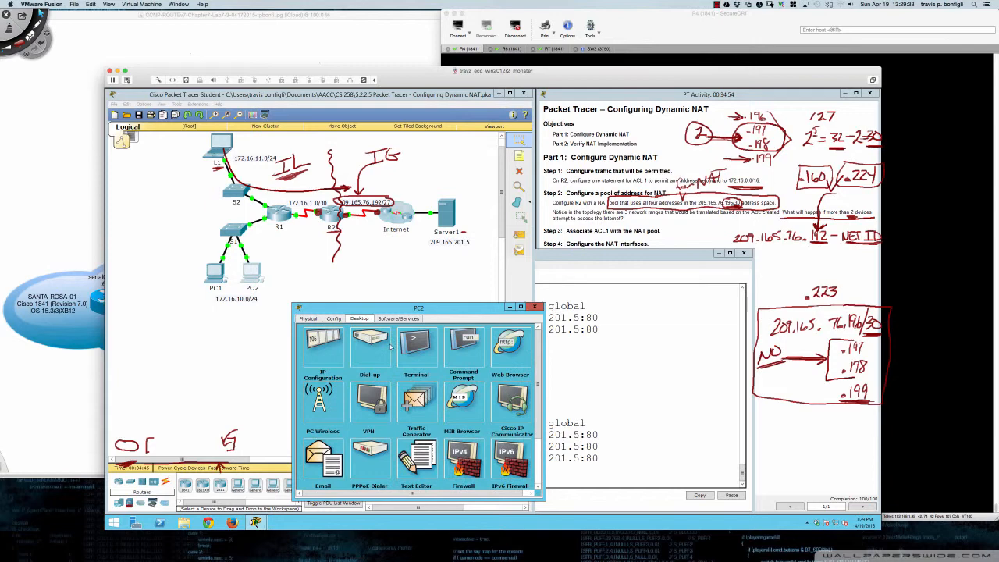
pyautogui.click(333, 345)
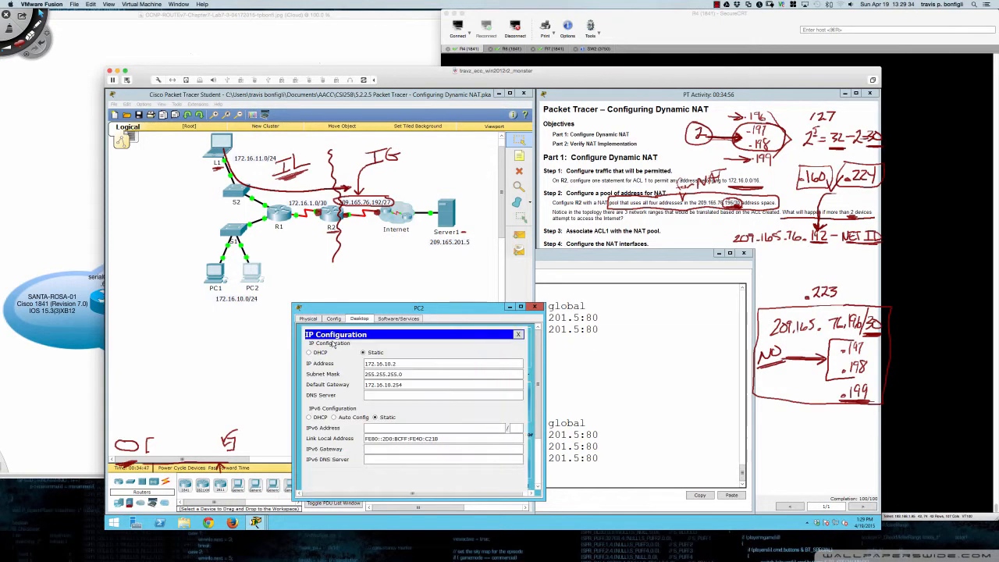
pyautogui.click(517, 337)
pyautogui.click(509, 345)
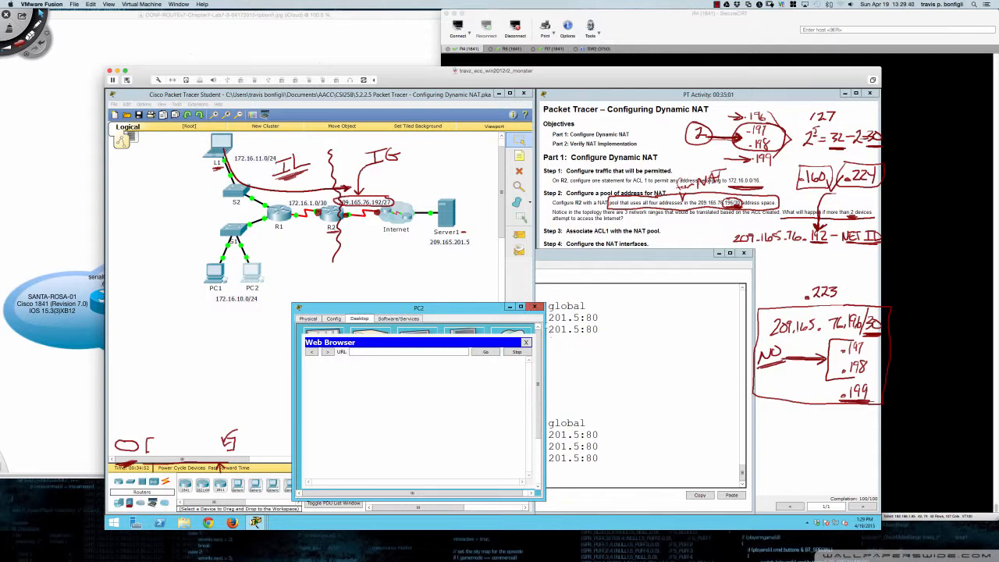
# - Display R2's running configuration with sh run and page to the NAT pool and access-list statements
pyautogui.click(551, 263)
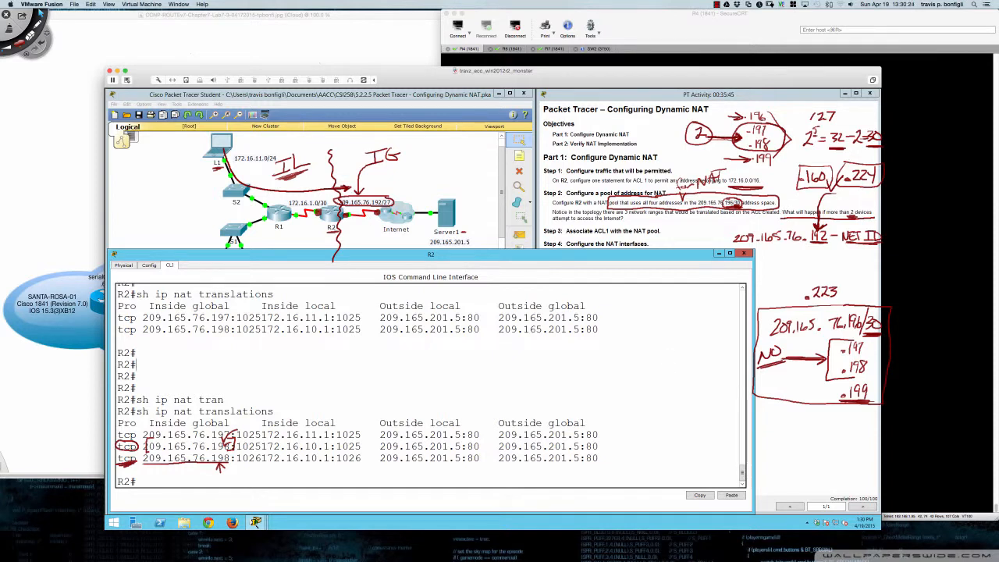
pyautogui.write('sh run')
pyautogui.press('Return')
pyautogui.press('space')
pyautogui.press('space')
pyautogui.press('space')
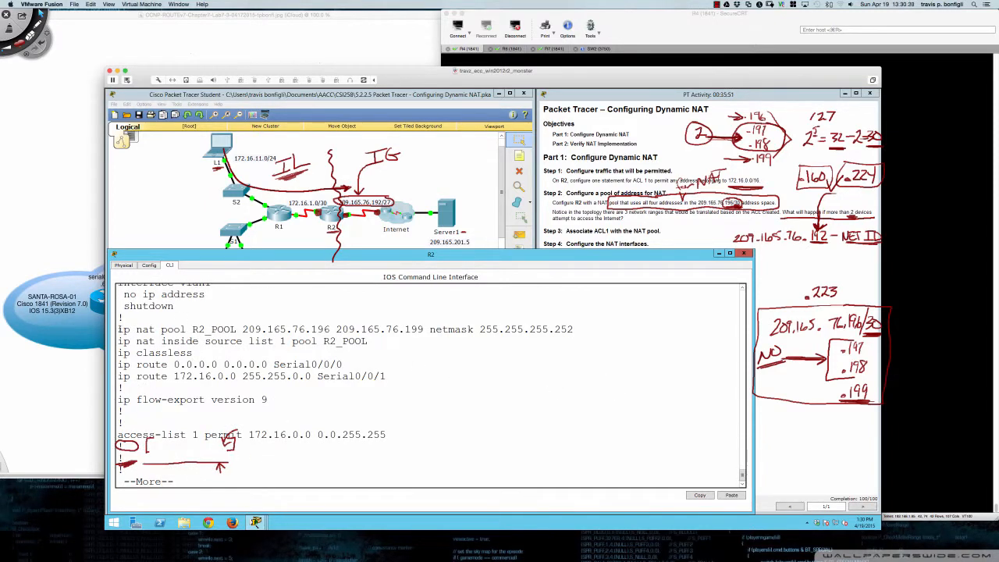
# - Highlight the R2_POOL statement's address range and its 255.255.255.252 netmask in the running configuration
pyautogui.moveTo(118, 330); pyautogui.dragTo(423, 329)
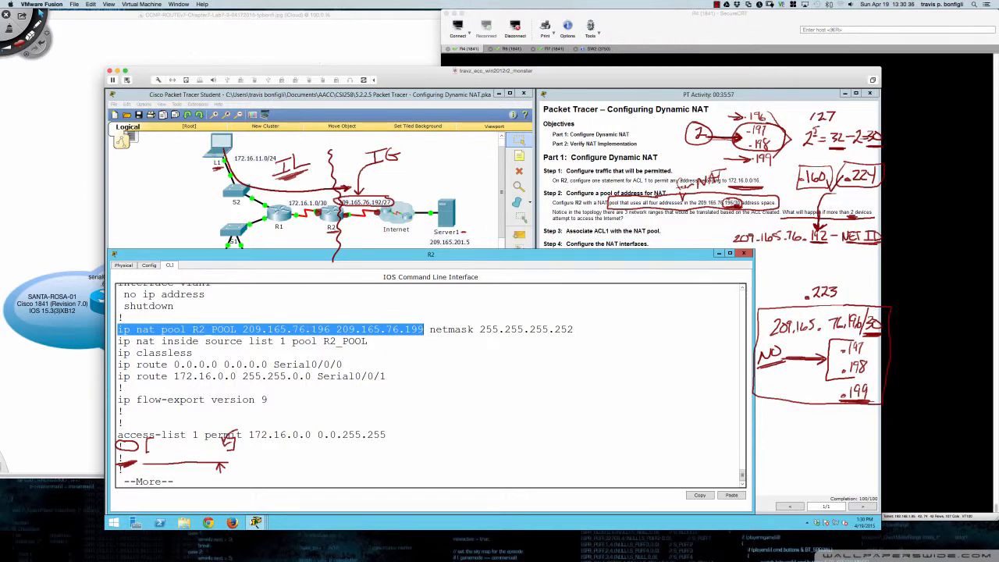
pyautogui.click(423, 329)
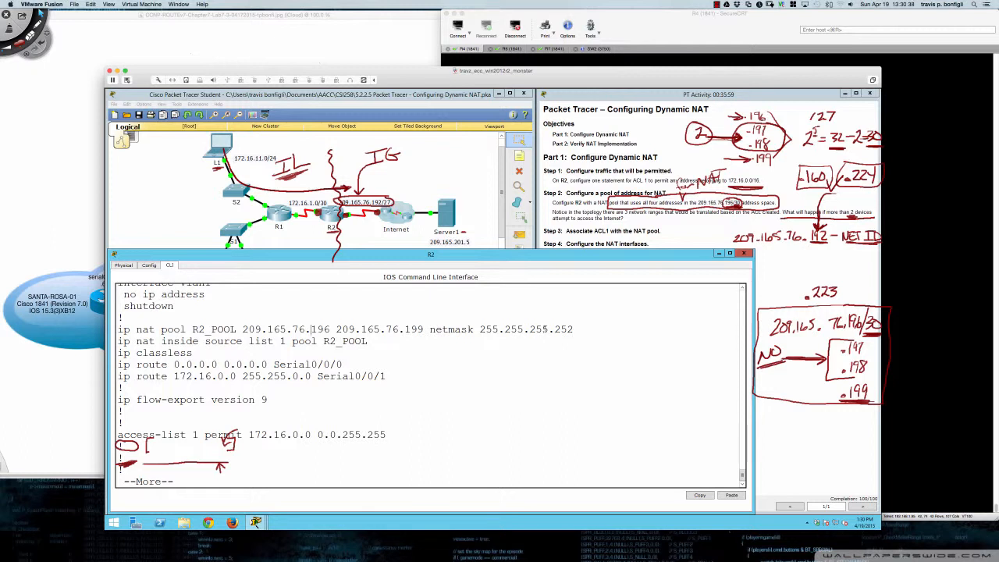
pyautogui.moveTo(575, 329); pyautogui.dragTo(479, 329)
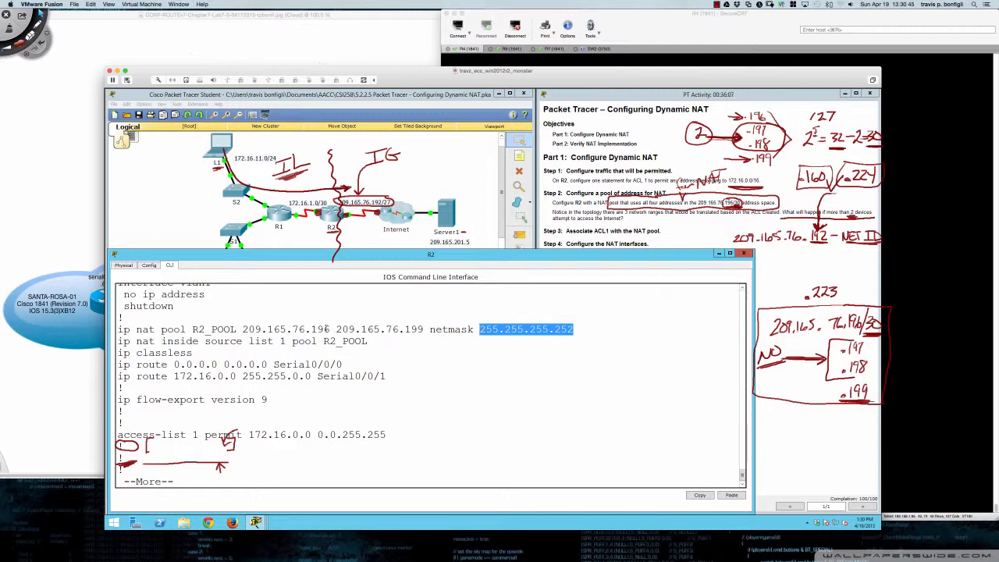
# - Highlight the R2_POOL start address's last octet, the netmask and the end address's last octet in the running configuration
pyautogui.moveTo(311, 330); pyautogui.dragTo(331, 329)
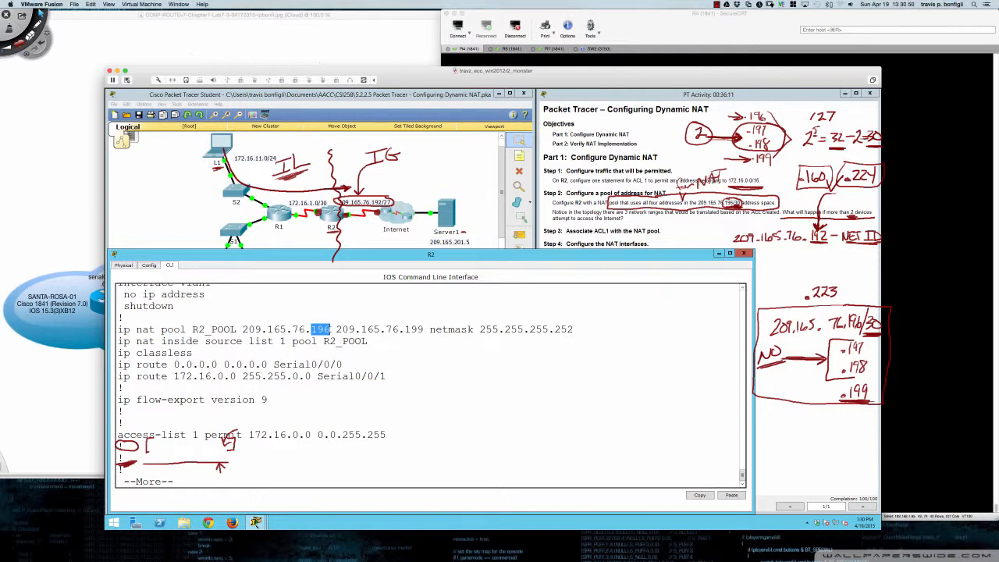
pyautogui.moveTo(478, 329); pyautogui.dragTo(575, 330)
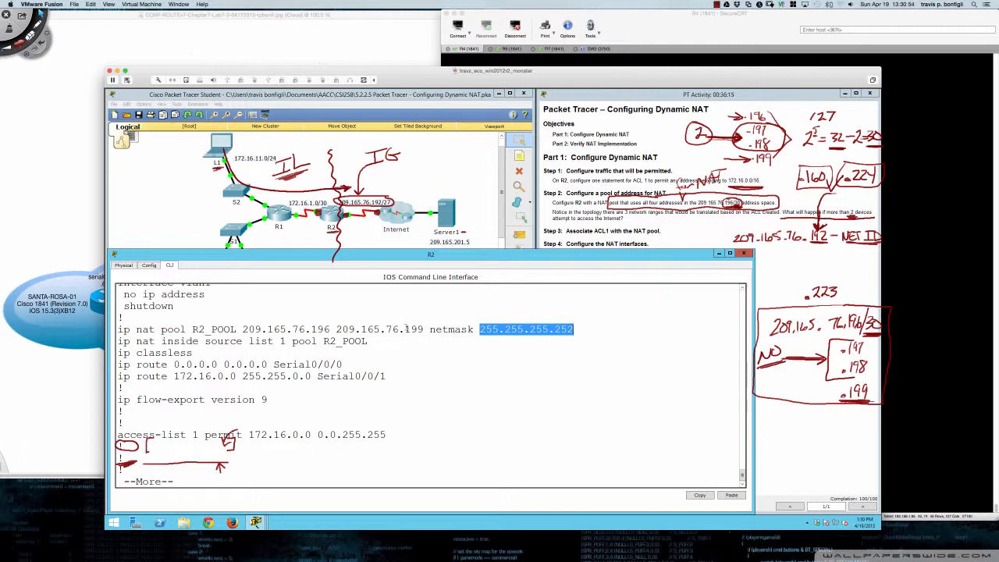
pyautogui.moveTo(402, 329); pyautogui.dragTo(424, 330)
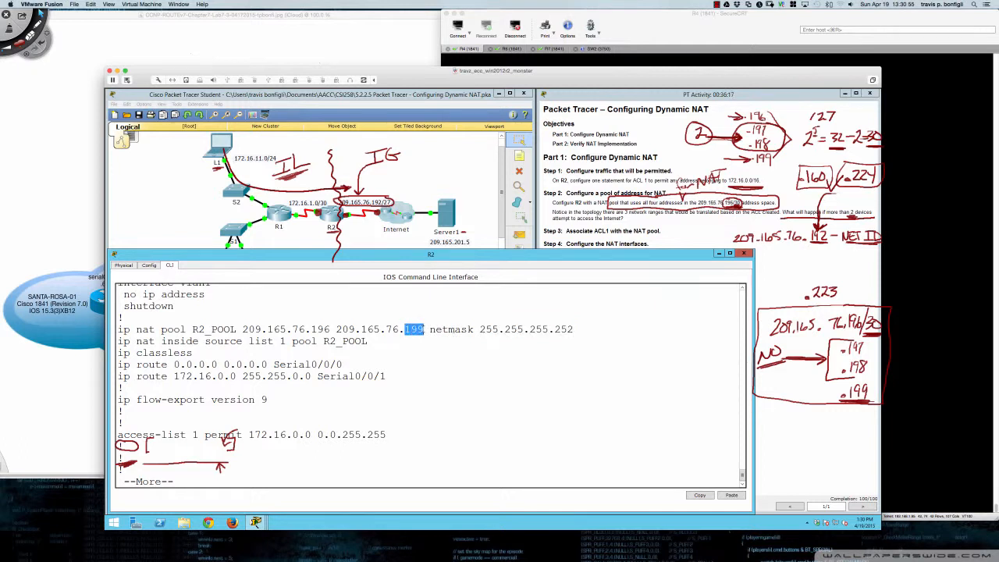
pyautogui.click(506, 377)
# - Exit the configuration listing and try to create NAT pool R3_POOL from 209.165.76.200 to 209.165.76.205 with netmask 255.255.255.252 in global configuration mode
pyautogui.write('q')
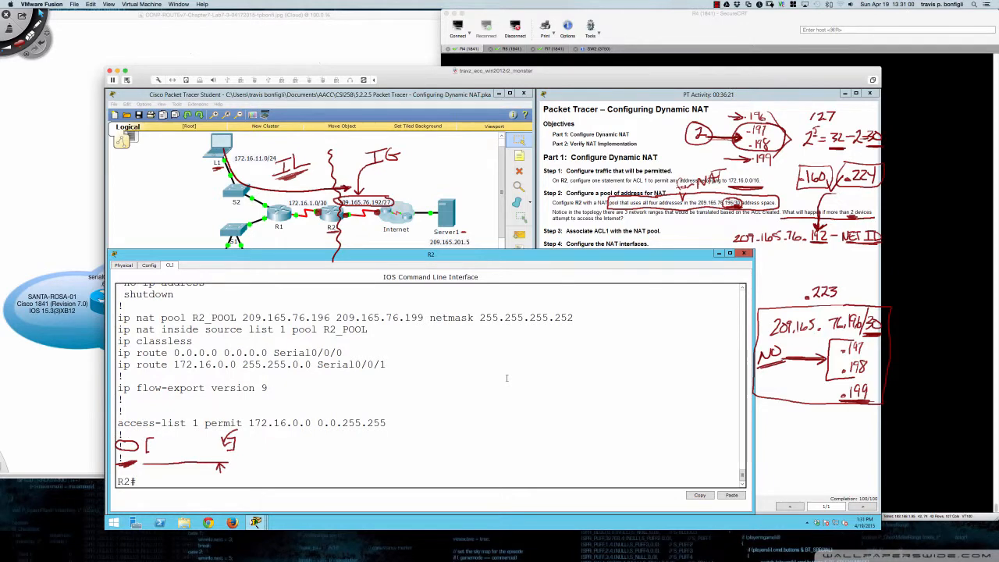
pyautogui.write('conf t')
pyautogui.press('Return')
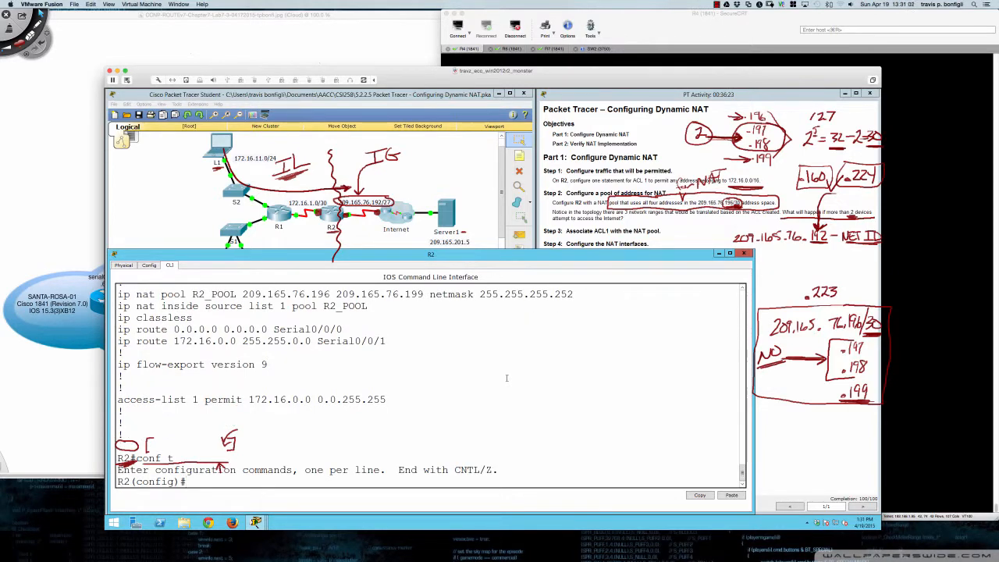
pyautogui.write('ip nat pool R3_POOL 209')
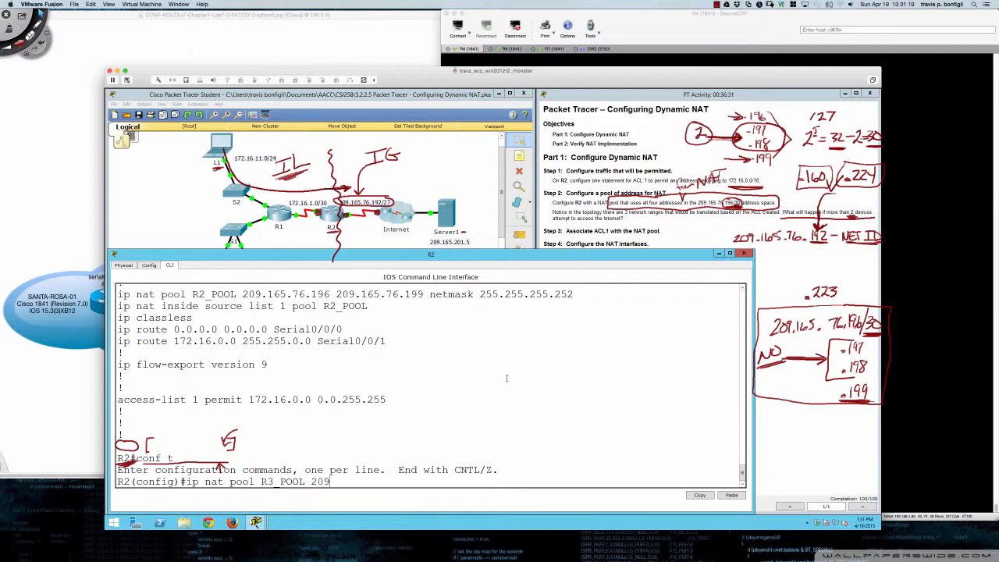
pyautogui.write('.165.')
pyautogui.write('76.200 209.165.76.')
pyautogui.write('205 netma')
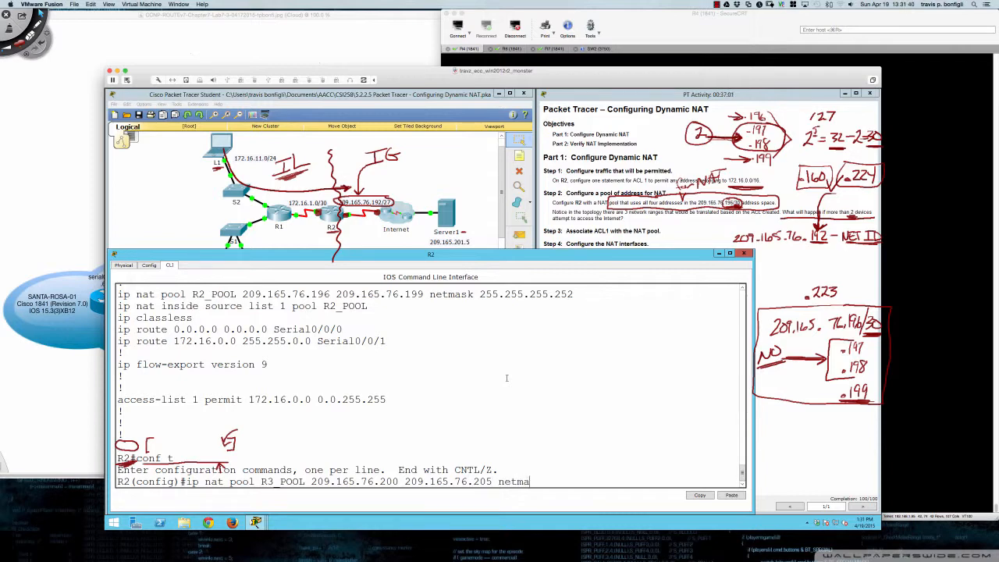
pyautogui.write('sk 255.255.255.252')
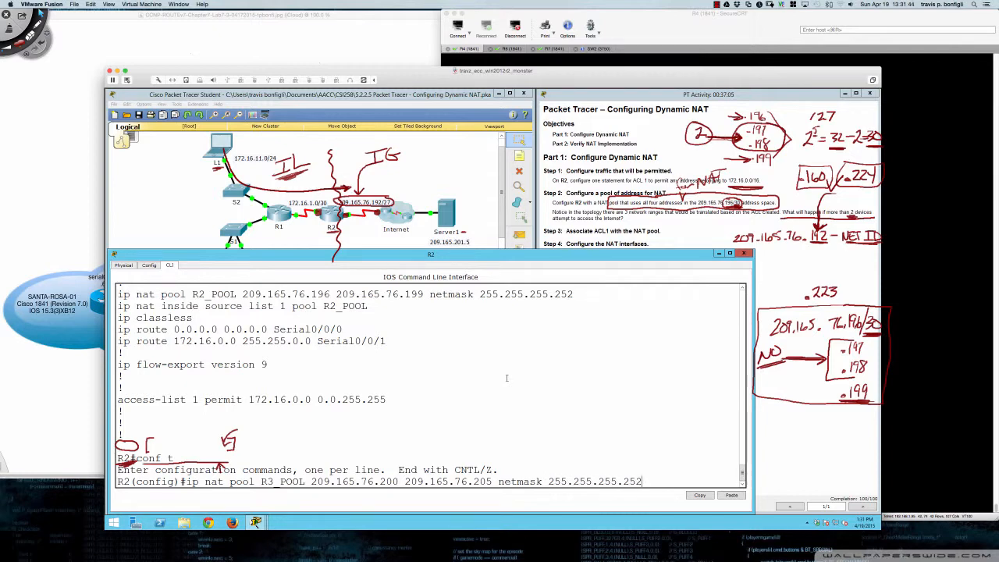
pyautogui.press('Return')
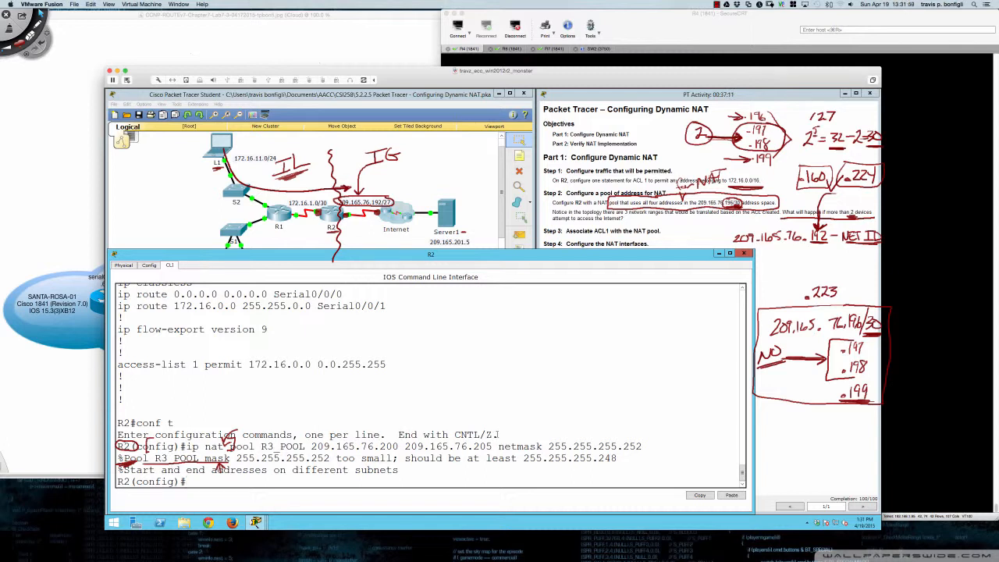
# - Clear all handwritten annotations from the screen and return to R2's command line
pyautogui.press('ctrl+super+d')
pyautogui.press('Delete')
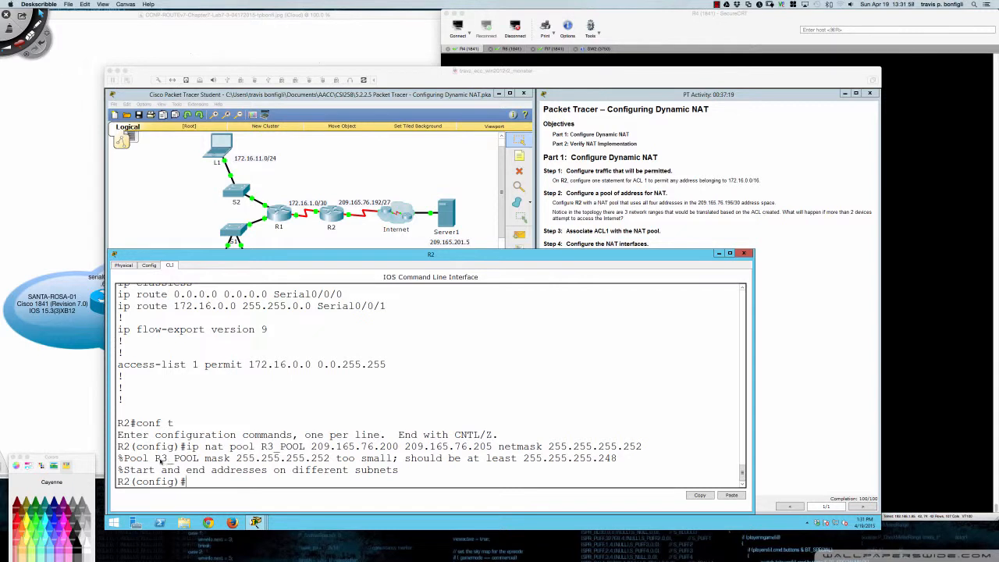
pyautogui.click(584, 309)
# - Highlight the R3_POOL mask and subnet error lines, and compare them with the command's address range and netmask
pyautogui.moveTo(335, 459); pyautogui.dragTo(618, 459)
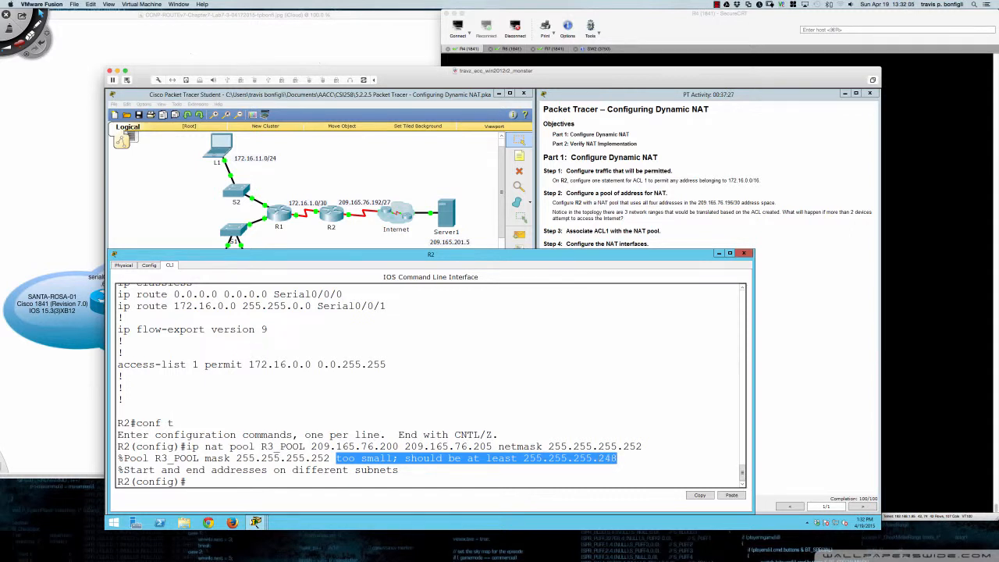
pyautogui.moveTo(157, 469); pyautogui.dragTo(399, 470)
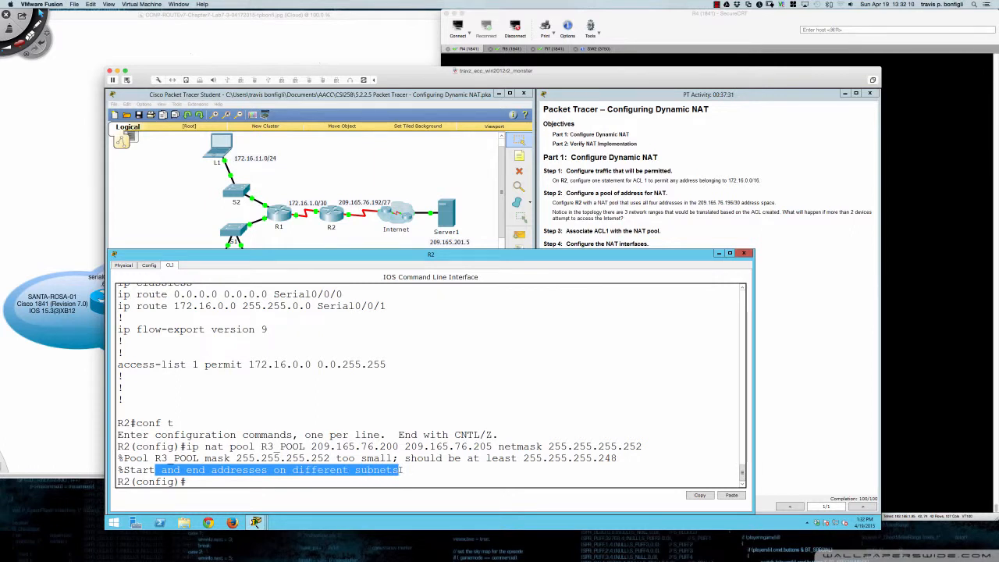
pyautogui.click(404, 470)
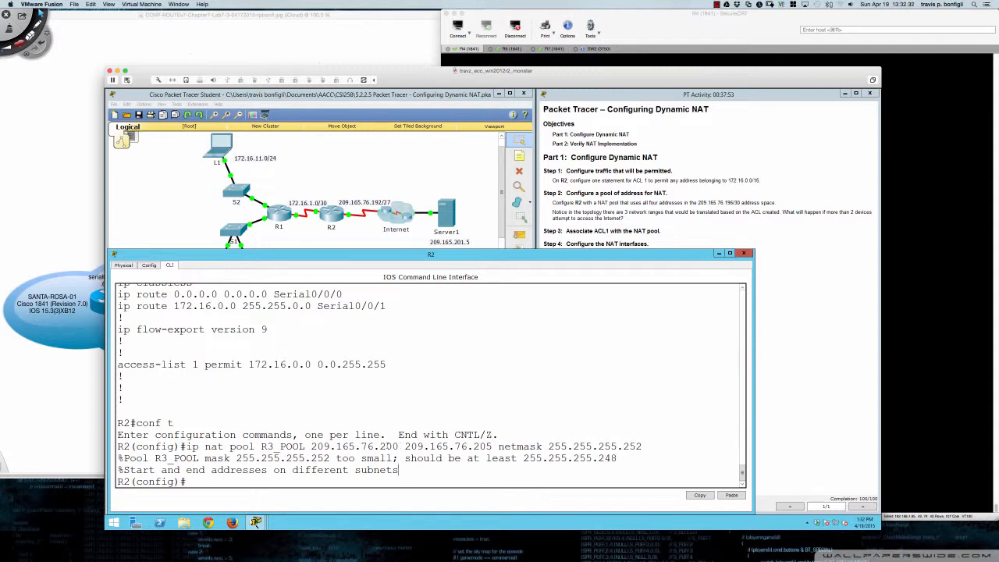
pyautogui.moveTo(379, 446); pyautogui.dragTo(489, 446)
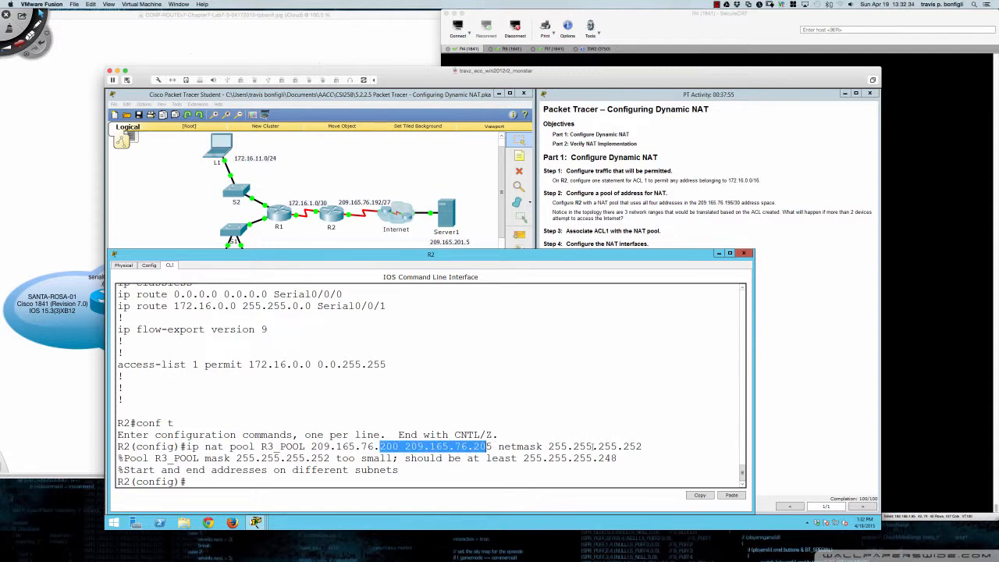
pyautogui.moveTo(611, 447); pyautogui.dragTo(648, 446)
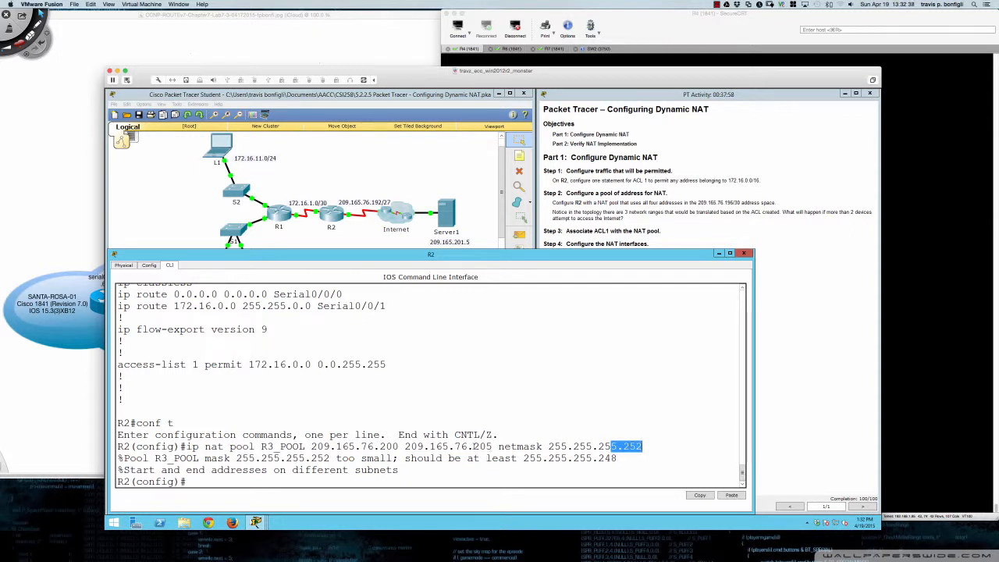
pyautogui.moveTo(473, 446); pyautogui.dragTo(493, 446)
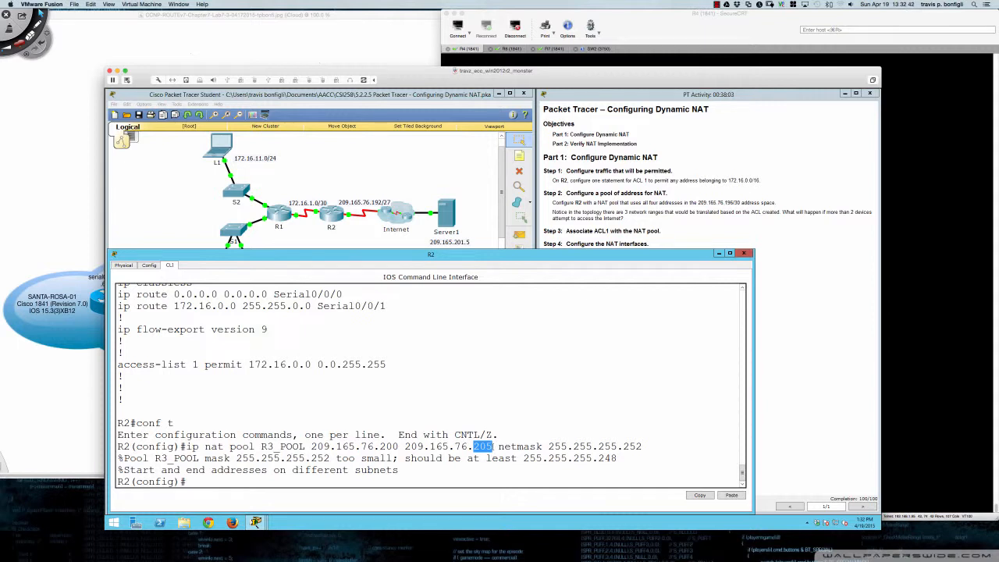
pyautogui.click(409, 470)
# - Bring the activity instructions forward, switch to Deskscribble and handwrite 209.165.200.224 beneath the show ip nat translations line
pyautogui.click(765, 291)
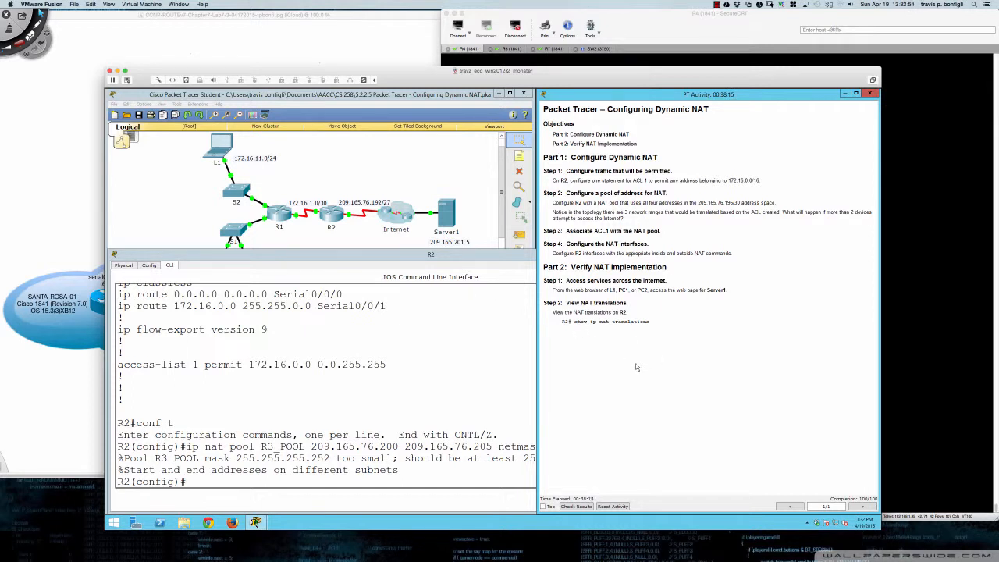
pyautogui.press('super+Tab')
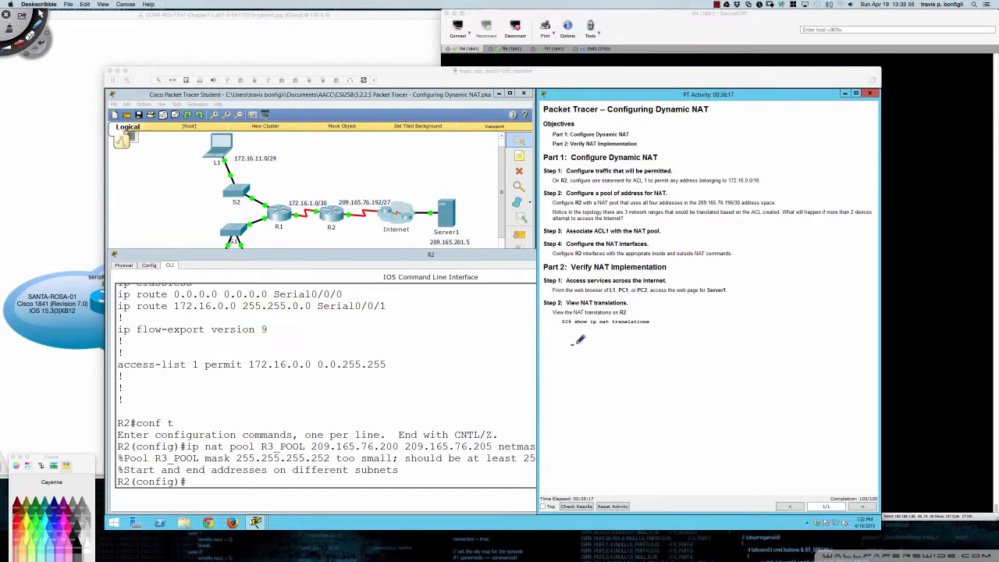
pyautogui.moveTo(573, 344); pyautogui.dragTo(606, 352)
pyautogui.moveTo(615, 343); pyautogui.dragTo(627, 352)
pyautogui.moveTo(638, 350); pyautogui.dragTo(653, 352)
pyautogui.moveTo(658, 343); pyautogui.dragTo(709, 344)
pyautogui.moveTo(706, 335); pyautogui.dragTo(706, 349)
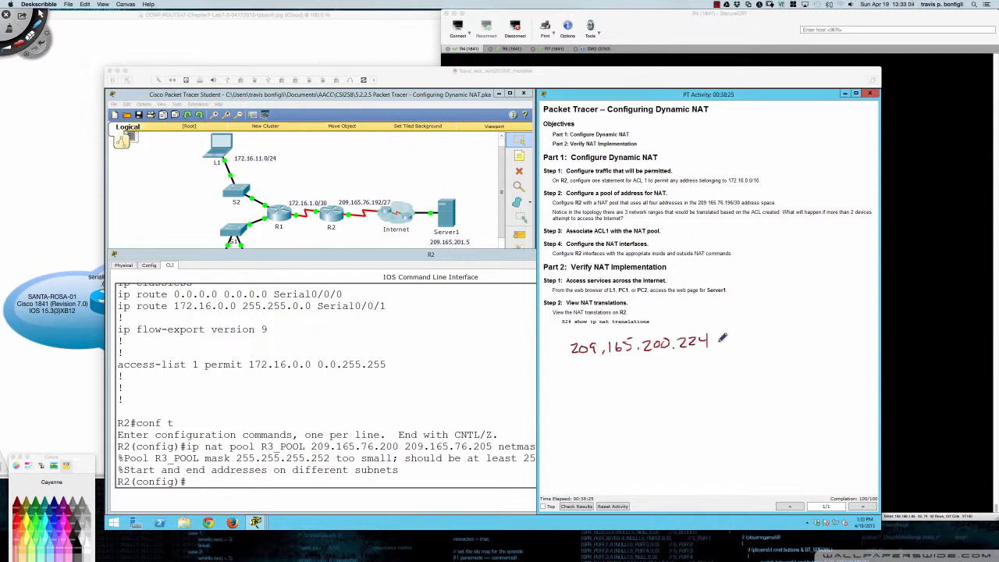
# - Handwrite 209.165.200.240 as the end address beside 209.165.200.224
pyautogui.moveTo(738, 334)
pyautogui.mouseDown()
pyautogui.moveTo(748, 348)
pyautogui.moveTo(751, 337)
pyautogui.moveTo(807, 341)
pyautogui.mouseUp()
pyautogui.click(771, 343)
pyautogui.click(797, 341)
pyautogui.moveTo(813, 333); pyautogui.dragTo(821, 333)
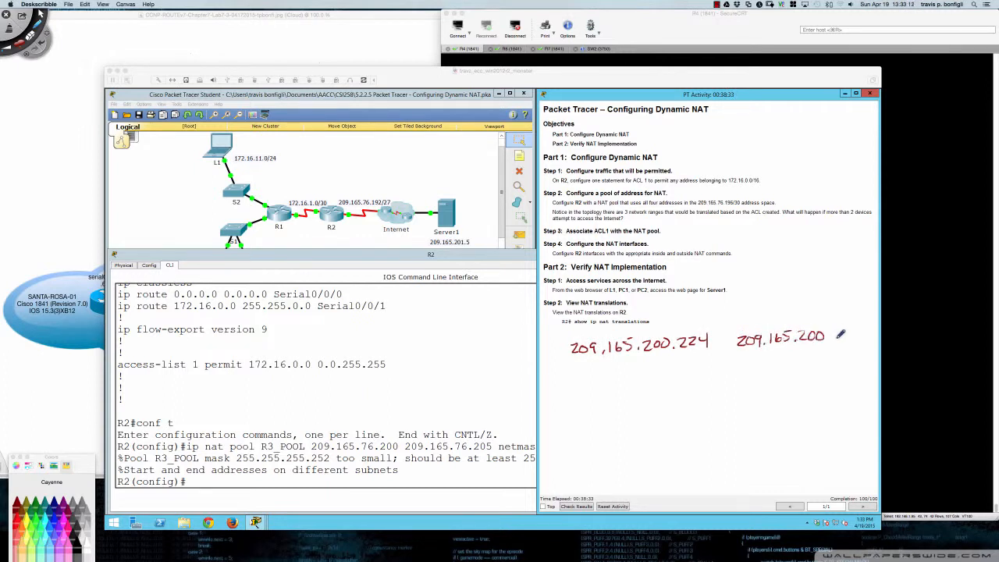
pyautogui.click(830, 338)
pyautogui.moveTo(833, 333)
pyautogui.mouseDown()
pyautogui.moveTo(849, 342)
pyautogui.moveTo(858, 332)
pyautogui.mouseUp()
# - Write the mask 255.255.255.240 beneath the address range with four underlined bit marks above, and bracket the range and mask
pyautogui.moveTo(676, 359)
pyautogui.mouseDown()
pyautogui.moveTo(706, 364)
pyautogui.moveTo(735, 351)
pyautogui.moveTo(737, 363)
pyautogui.moveTo(765, 360)
pyautogui.mouseUp()
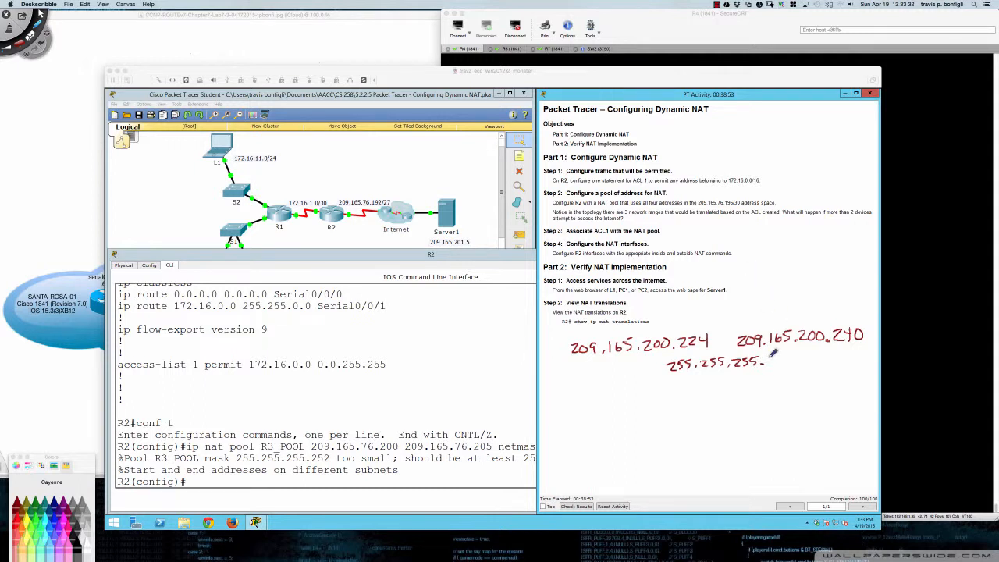
pyautogui.moveTo(768, 356); pyautogui.dragTo(788, 356)
pyautogui.moveTo(736, 271); pyautogui.dragTo(777, 270)
pyautogui.moveTo(572, 333)
pyautogui.mouseDown()
pyautogui.moveTo(561, 378)
pyautogui.moveTo(578, 378)
pyautogui.mouseUp()
pyautogui.moveTo(857, 317)
pyautogui.mouseDown()
pyautogui.moveTo(870, 331)
pyautogui.moveTo(850, 363)
pyautogui.mouseUp()
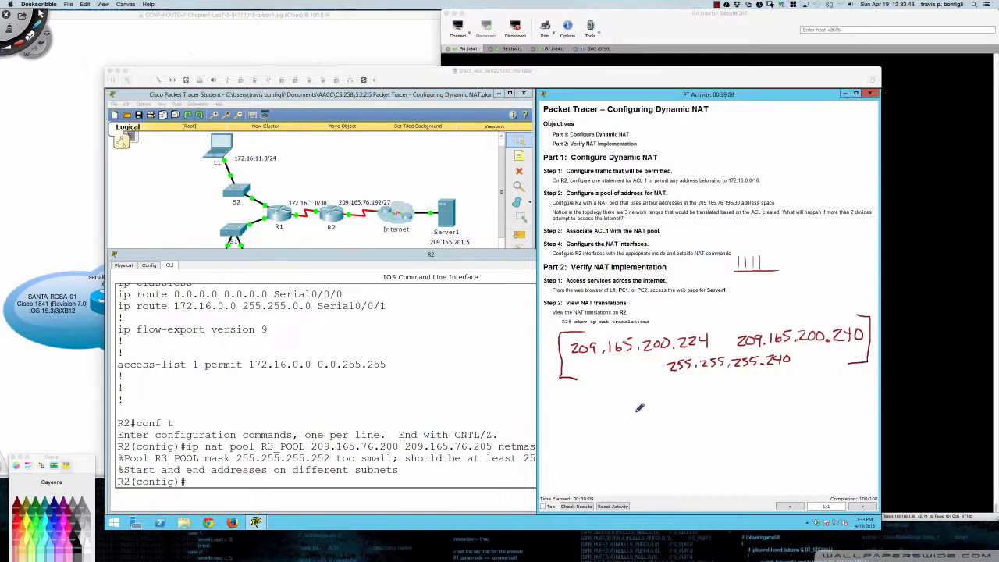
# - Sketch router R1 linked to a cloud labelled I below the address range, with an arrow pointing at the link
pyautogui.moveTo(629, 404)
pyautogui.mouseDown()
pyautogui.moveTo(629, 424)
pyautogui.moveTo(733, 420)
pyautogui.moveTo(750, 416)
pyautogui.moveTo(748, 402)
pyautogui.moveTo(753, 439)
pyautogui.moveTo(806, 400)
pyautogui.moveTo(748, 390)
pyautogui.moveTo(771, 421)
pyautogui.moveTo(782, 418)
pyautogui.mouseUp()
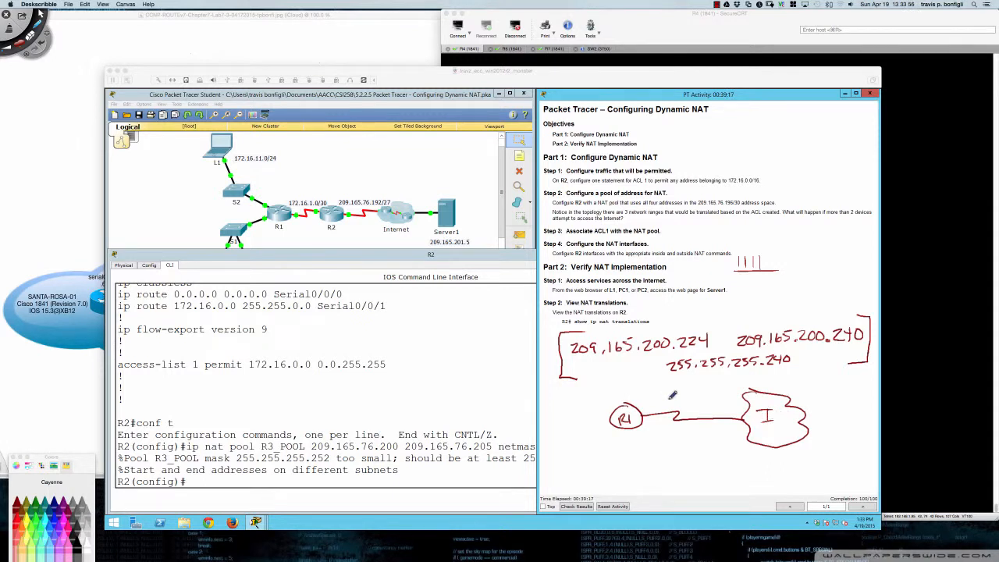
pyautogui.moveTo(680, 387)
pyautogui.mouseDown()
pyautogui.moveTo(680, 407)
pyautogui.moveTo(686, 399)
pyautogui.mouseUp()
# - Write /28 beneath the bit marks and underline the last octets of the mask and both range addresses
pyautogui.moveTo(768, 368); pyautogui.dragTo(791, 368)
pyautogui.moveTo(745, 278)
pyautogui.mouseDown()
pyautogui.moveTo(739, 292)
pyautogui.moveTo(765, 279)
pyautogui.mouseUp()
pyautogui.moveTo(679, 350); pyautogui.dragTo(710, 351)
pyautogui.moveTo(836, 346)
pyautogui.mouseDown()
pyautogui.moveTo(863, 346)
pyautogui.moveTo(850, 345)
pyautogui.mouseUp()
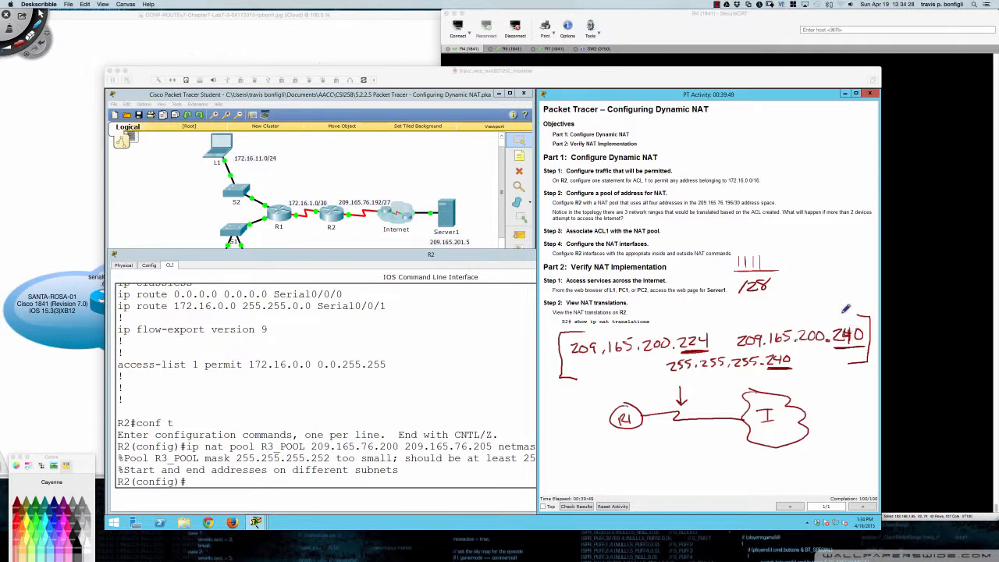
# - Cross out the end address's last octet and write 239 as its replacement
pyautogui.moveTo(847, 305); pyautogui.dragTo(853, 314)
pyautogui.moveTo(857, 333)
pyautogui.mouseDown()
pyautogui.moveTo(837, 335)
pyautogui.moveTo(861, 329)
pyautogui.moveTo(842, 321)
pyautogui.moveTo(860, 304)
pyautogui.moveTo(843, 305)
pyautogui.moveTo(862, 310)
pyautogui.moveTo(852, 319)
pyautogui.mouseUp()
pyautogui.moveTo(831, 351)
pyautogui.mouseDown()
pyautogui.moveTo(835, 362)
pyautogui.moveTo(855, 351)
pyautogui.moveTo(854, 364)
pyautogui.mouseUp()
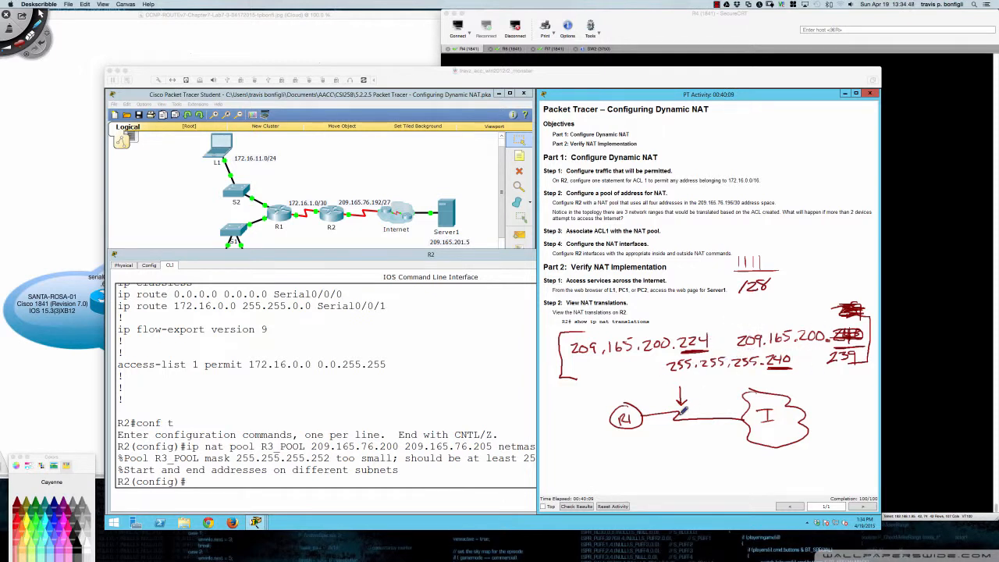
# - Write /28 beneath the R1-to-cloud link, cross it out, and circle the 224 and 239 octets
pyautogui.moveTo(678, 427); pyautogui.dragTo(687, 434)
pyautogui.moveTo(684, 427)
pyautogui.mouseDown()
pyautogui.moveTo(698, 422)
pyautogui.moveTo(691, 429)
pyautogui.mouseUp()
pyautogui.moveTo(707, 327)
pyautogui.mouseDown()
pyautogui.moveTo(690, 323)
pyautogui.moveTo(726, 341)
pyautogui.moveTo(711, 325)
pyautogui.mouseUp()
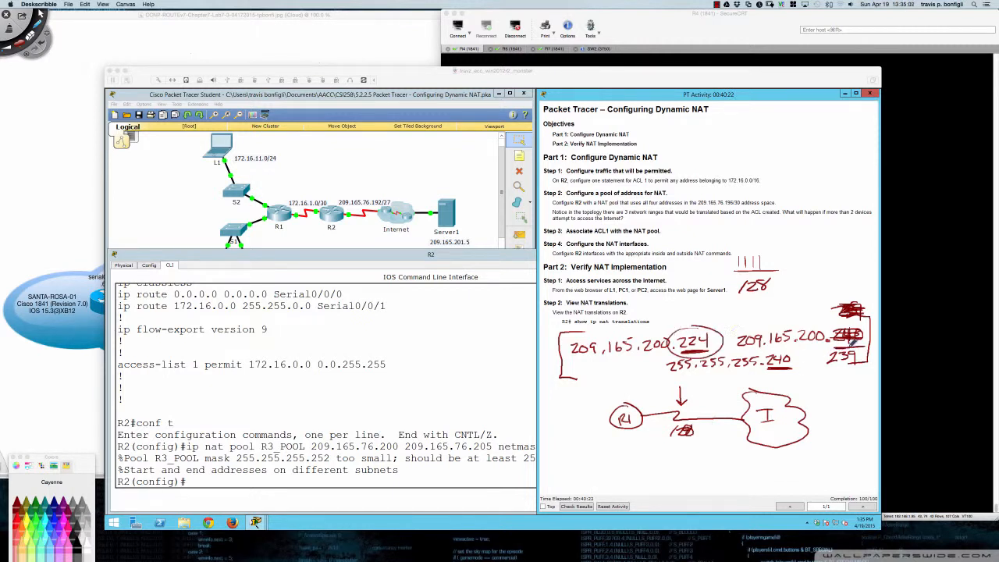
pyautogui.moveTo(848, 348); pyautogui.dragTo(850, 335)
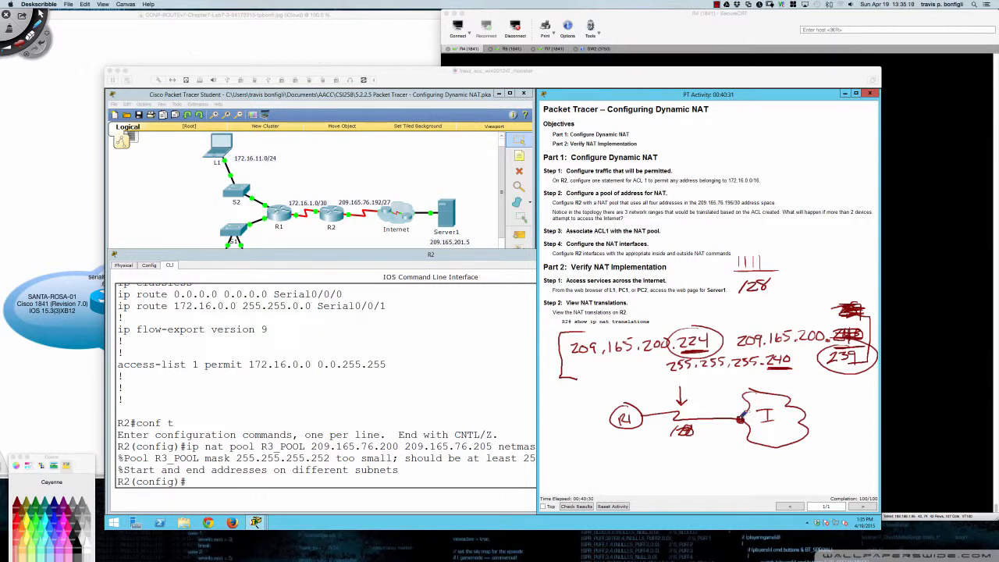
# - Mark R1's end of the link with a dot, and write boxed /29 and /30 beneath the /28 note
pyautogui.click(642, 415)
pyautogui.moveTo(745, 304)
pyautogui.mouseDown()
pyautogui.moveTo(740, 315)
pyautogui.moveTo(762, 315)
pyautogui.moveTo(739, 302)
pyautogui.moveTo(778, 316)
pyautogui.moveTo(768, 296)
pyautogui.moveTo(789, 314)
pyautogui.mouseUp()
pyautogui.moveTo(796, 306)
pyautogui.mouseDown()
pyautogui.moveTo(808, 314)
pyautogui.moveTo(807, 293)
pyautogui.moveTo(778, 300)
pyautogui.mouseUp()
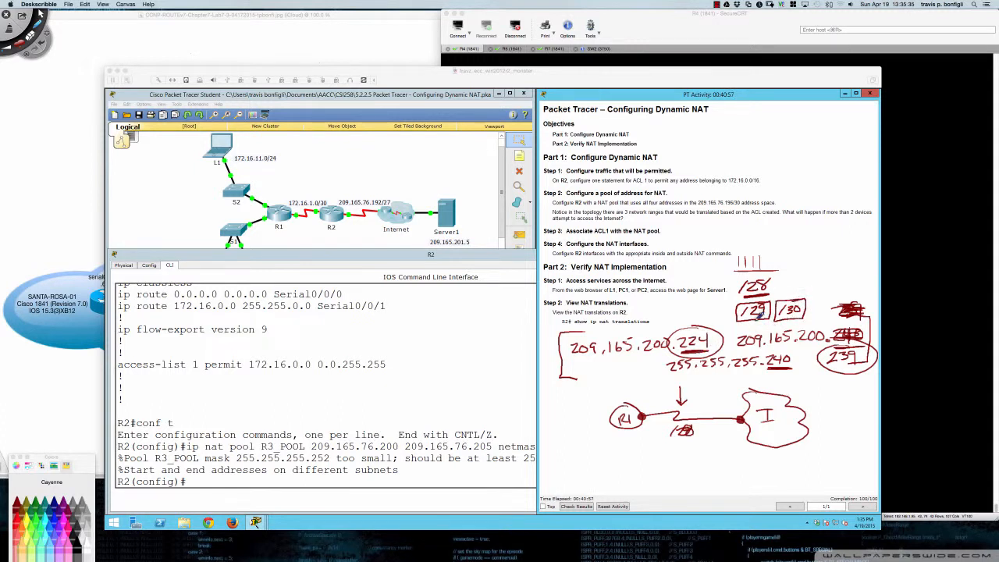
# - Circle the 224 and 239 octets again for emphasis, and clear the whole drawing
pyautogui.moveTo(710, 329)
pyautogui.mouseDown()
pyautogui.moveTo(693, 320)
pyautogui.moveTo(670, 346)
pyautogui.moveTo(726, 336)
pyautogui.moveTo(692, 321)
pyautogui.mouseUp()
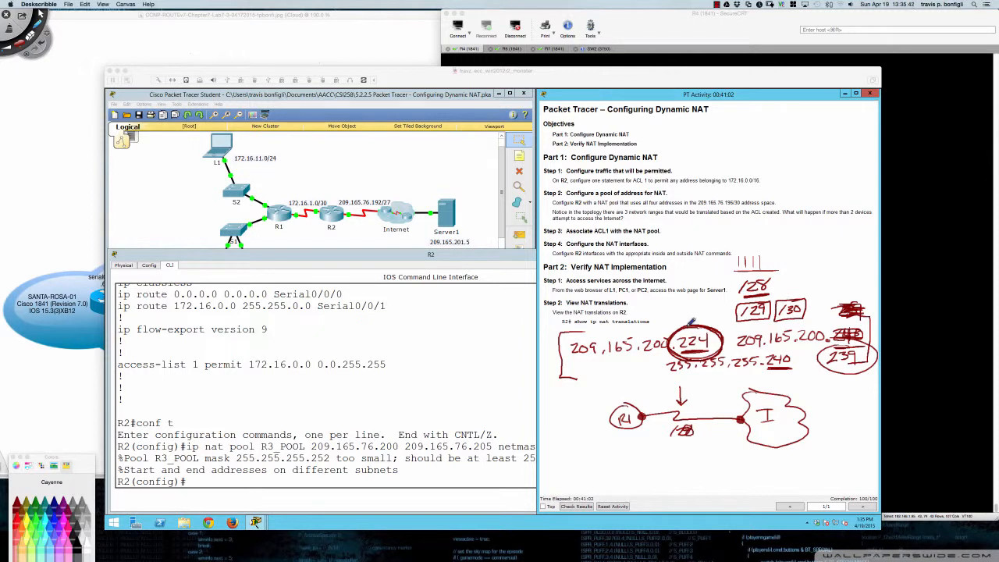
pyautogui.moveTo(824, 352)
pyautogui.mouseDown()
pyautogui.moveTo(872, 360)
pyautogui.moveTo(821, 353)
pyautogui.moveTo(839, 340)
pyautogui.moveTo(869, 352)
pyautogui.mouseUp()
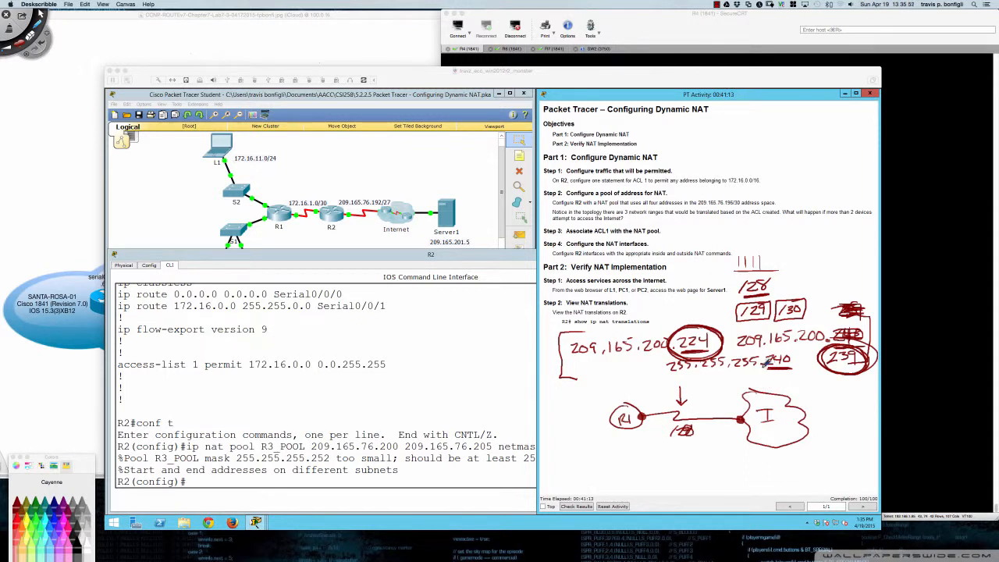
pyautogui.press('super+n')
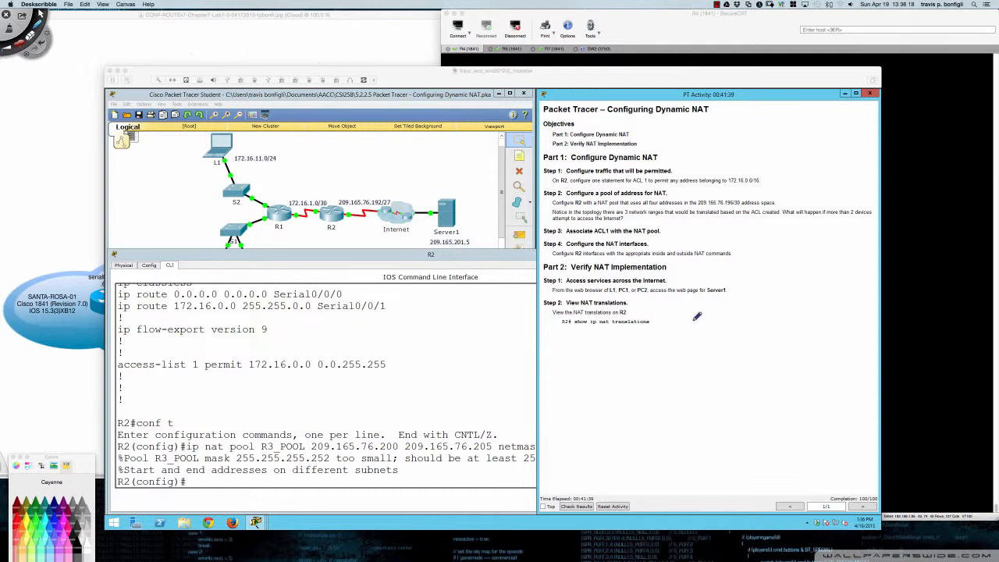
# - Handwrite the example pool 100.1.1.1 100.1.1.2 255.255.255.252 with /30 above it and a downward arrow beneath it
pyautogui.moveTo(694, 316)
pyautogui.mouseDown()
pyautogui.moveTo(788, 323)
pyautogui.moveTo(845, 310)
pyautogui.moveTo(855, 319)
pyautogui.mouseUp()
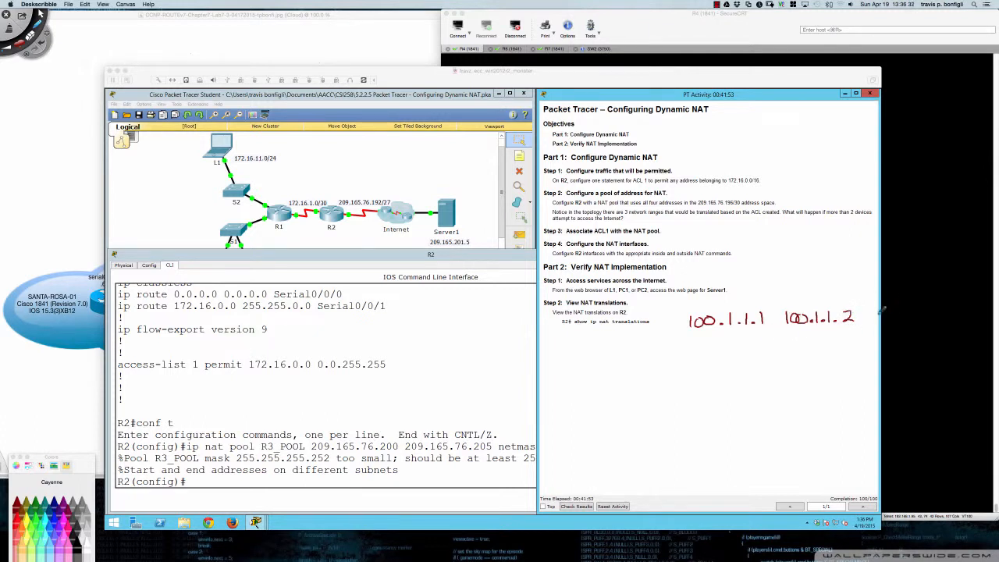
pyautogui.moveTo(866, 314)
pyautogui.mouseDown()
pyautogui.moveTo(927, 306)
pyautogui.moveTo(976, 320)
pyautogui.mouseUp()
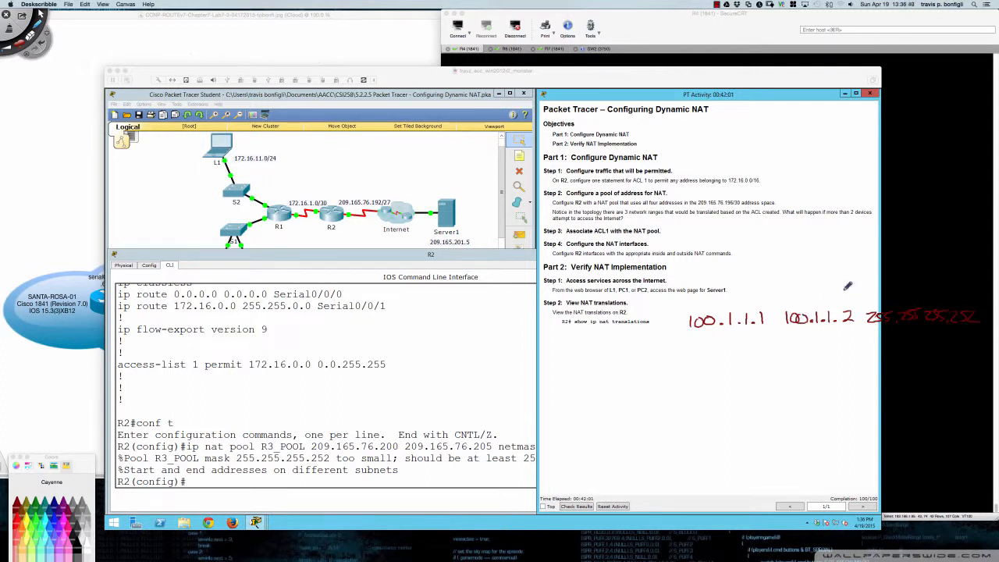
pyautogui.moveTo(828, 275)
pyautogui.mouseDown()
pyautogui.moveTo(816, 296)
pyautogui.moveTo(845, 284)
pyautogui.mouseUp()
pyautogui.moveTo(821, 334); pyautogui.dragTo(820, 363)
pyautogui.moveTo(810, 349)
pyautogui.mouseDown()
pyautogui.moveTo(820, 363)
pyautogui.moveTo(822, 351)
pyautogui.mouseUp()
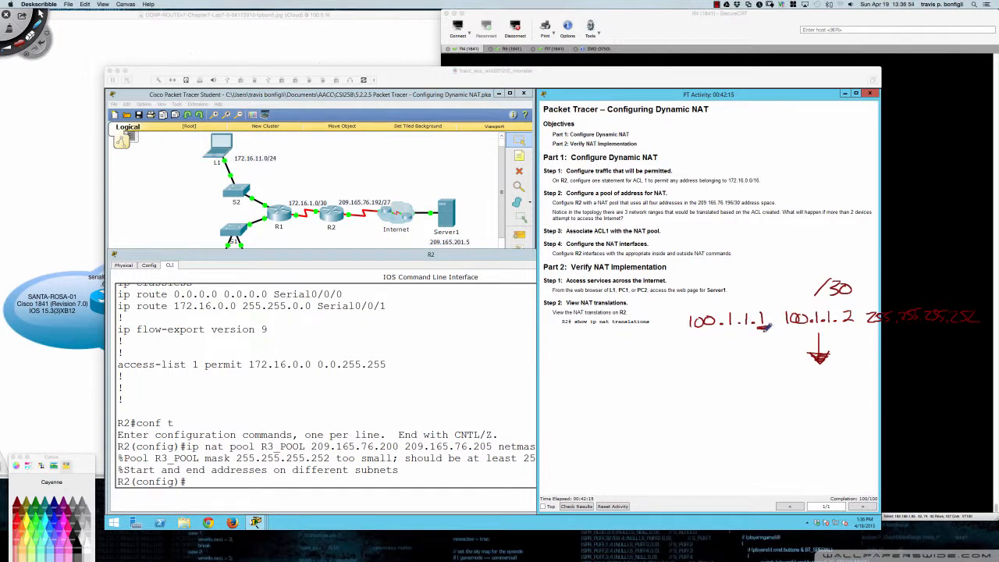
# - Underline the last octets of the example pool's end address and mask, and point arrows at the 1 and 2
pyautogui.moveTo(840, 327); pyautogui.dragTo(854, 326)
pyautogui.moveTo(760, 341); pyautogui.dragTo(771, 341)
pyautogui.moveTo(841, 347); pyautogui.dragTo(847, 341)
pyautogui.moveTo(949, 326)
pyautogui.mouseDown()
pyautogui.moveTo(982, 325)
pyautogui.moveTo(968, 326)
pyautogui.mouseUp()
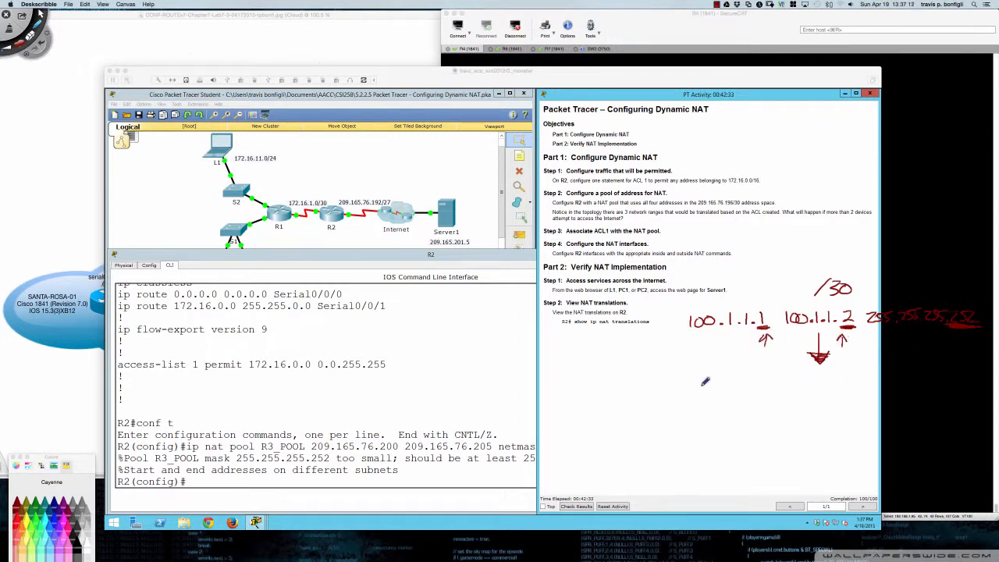
# - Handwrite the range 100.1.1.0 — 100.1.1.3 beneath the example pool and label its first address NID
pyautogui.moveTo(690, 386)
pyautogui.mouseDown()
pyautogui.moveTo(691, 396)
pyautogui.moveTo(798, 385)
pyautogui.mouseUp()
pyautogui.click(747, 391)
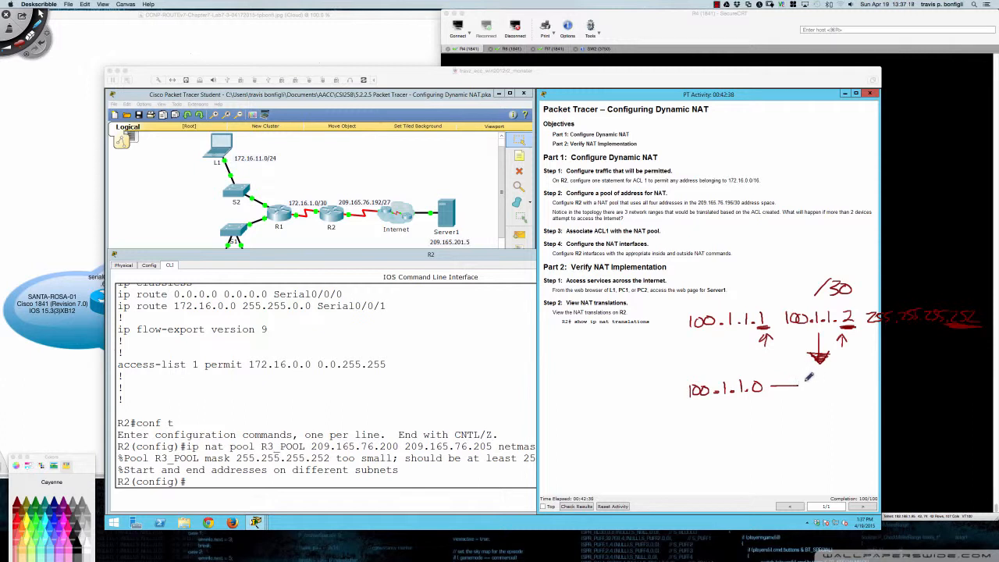
pyautogui.moveTo(710, 371); pyautogui.dragTo(730, 373)
pyautogui.moveTo(737, 363)
pyautogui.mouseDown()
pyautogui.moveTo(745, 366)
pyautogui.moveTo(737, 372)
pyautogui.mouseUp()
pyautogui.moveTo(810, 377)
pyautogui.mouseDown()
pyautogui.moveTo(809, 391)
pyautogui.moveTo(818, 379)
pyautogui.moveTo(874, 382)
pyautogui.moveTo(868, 389)
pyautogui.mouseUp()
pyautogui.click(836, 387)
pyautogui.click(850, 388)
pyautogui.click(863, 388)
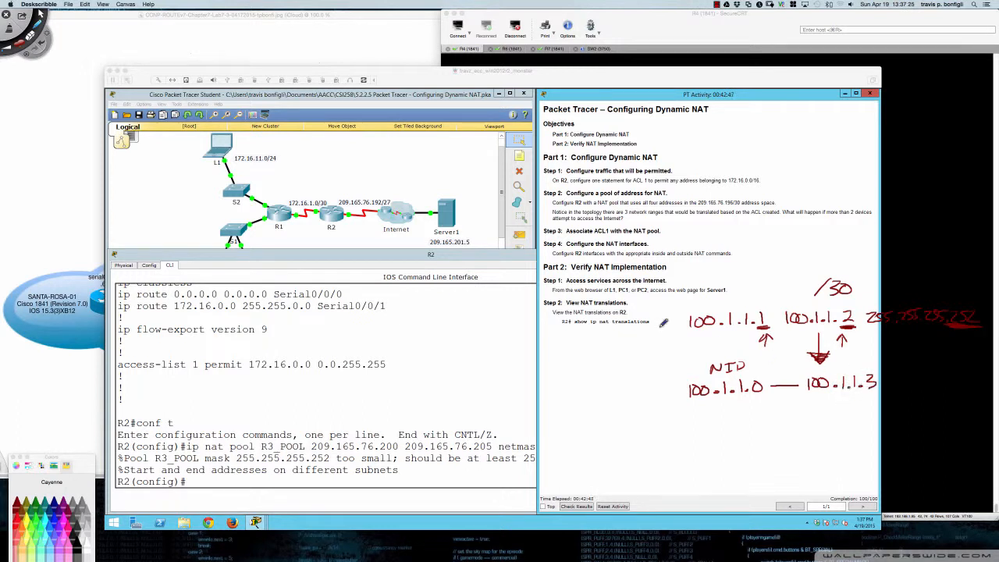
# - Enclose the example pool line in square brackets and circle 209.165.76.196/30 in the Step 2 instructions
pyautogui.moveTo(687, 306); pyautogui.dragTo(688, 336)
pyautogui.moveTo(976, 297)
pyautogui.mouseDown()
pyautogui.moveTo(985, 300)
pyautogui.moveTo(985, 331)
pyautogui.moveTo(963, 334)
pyautogui.mouseUp()
pyautogui.moveTo(840, 340); pyautogui.dragTo(832, 341)
pyautogui.moveTo(727, 195)
pyautogui.mouseDown()
pyautogui.moveTo(695, 206)
pyautogui.moveTo(751, 203)
pyautogui.moveTo(728, 190)
pyautogui.mouseUp()
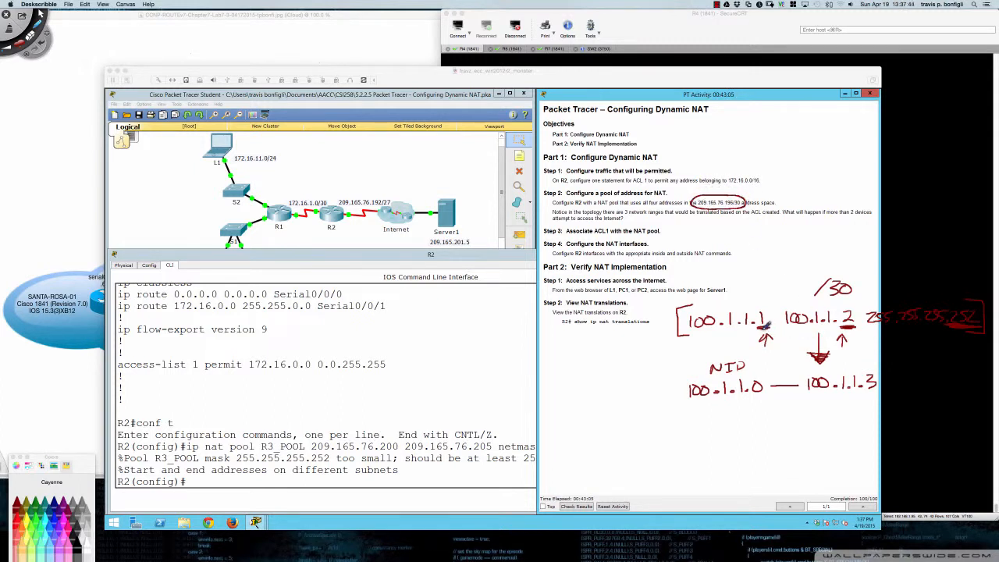
# - Thicken the underline and arrow at the pool's starting 1, and double-underline 100.1.1.0 and 100.1.1.3
pyautogui.moveTo(757, 329); pyautogui.dragTo(774, 331)
pyautogui.moveTo(763, 354); pyautogui.dragTo(769, 340)
pyautogui.moveTo(690, 401); pyautogui.dragTo(766, 400)
pyautogui.moveTo(690, 404); pyautogui.dragTo(880, 396)
pyautogui.moveTo(812, 399); pyautogui.dragTo(876, 397)
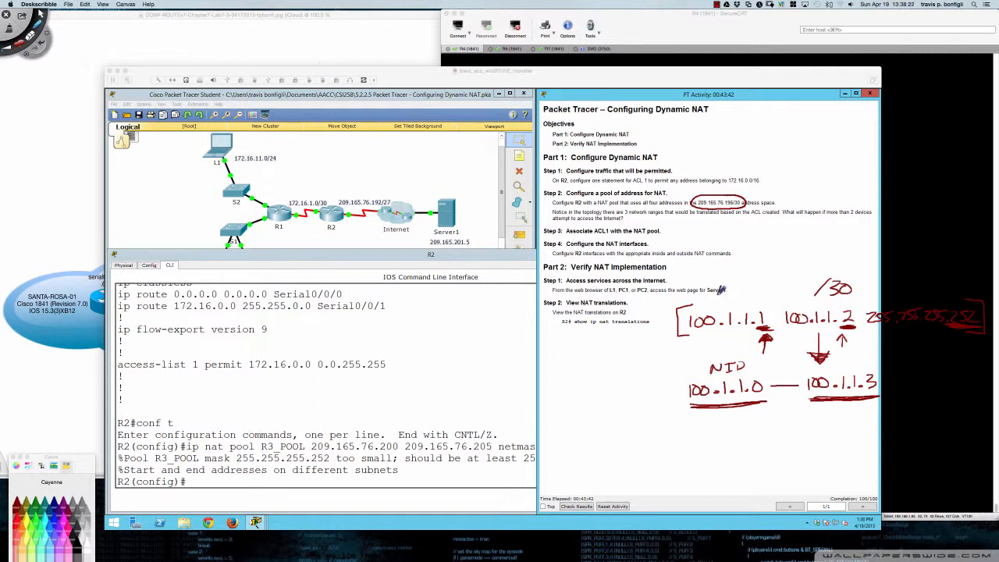
# - Write 100.1.1.0 — 100.1.1.3 above the pool with an arrow from the circled address, note .199, and point an arrow at the bracketed pool
pyautogui.moveTo(722, 289)
pyautogui.mouseDown()
pyautogui.moveTo(828, 266)
pyautogui.moveTo(865, 273)
pyautogui.mouseUp()
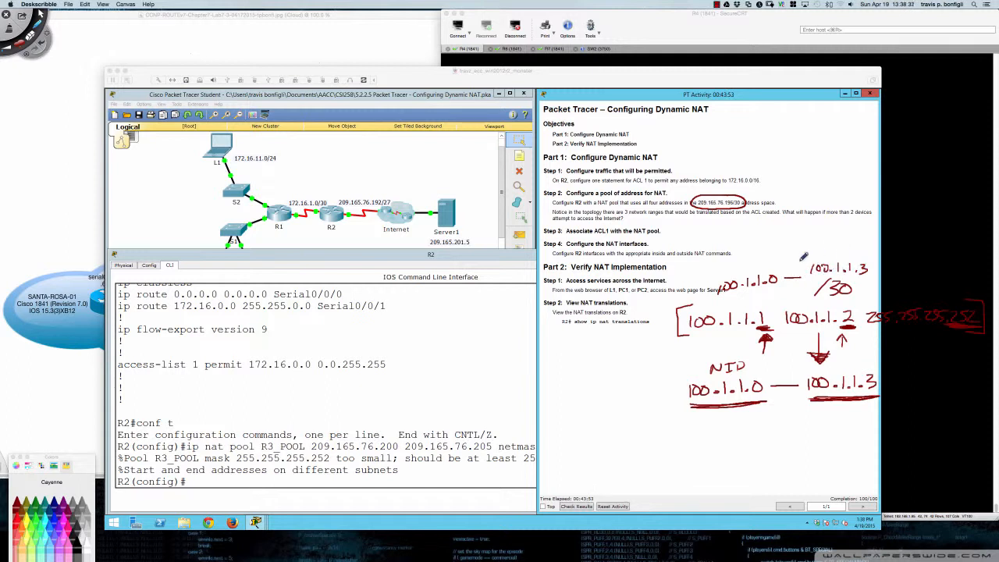
pyautogui.moveTo(722, 204)
pyautogui.mouseDown()
pyautogui.moveTo(736, 231)
pyautogui.moveTo(785, 263)
pyautogui.moveTo(792, 256)
pyautogui.mouseUp()
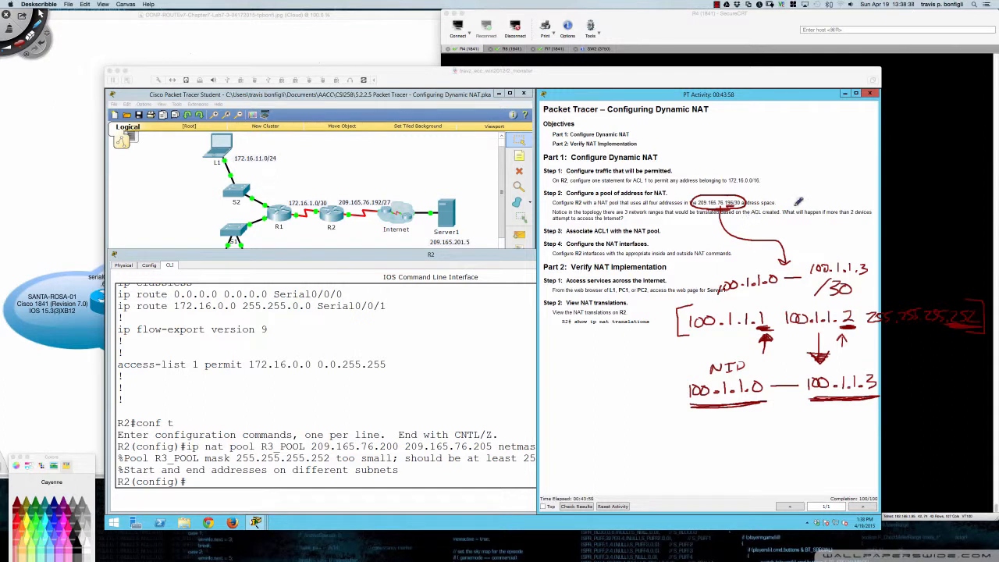
pyautogui.moveTo(796, 201)
pyautogui.mouseDown()
pyautogui.moveTo(785, 196)
pyautogui.moveTo(806, 207)
pyautogui.mouseUp()
pyautogui.moveTo(632, 332)
pyautogui.mouseDown()
pyautogui.moveTo(678, 326)
pyautogui.moveTo(681, 335)
pyautogui.mouseUp()
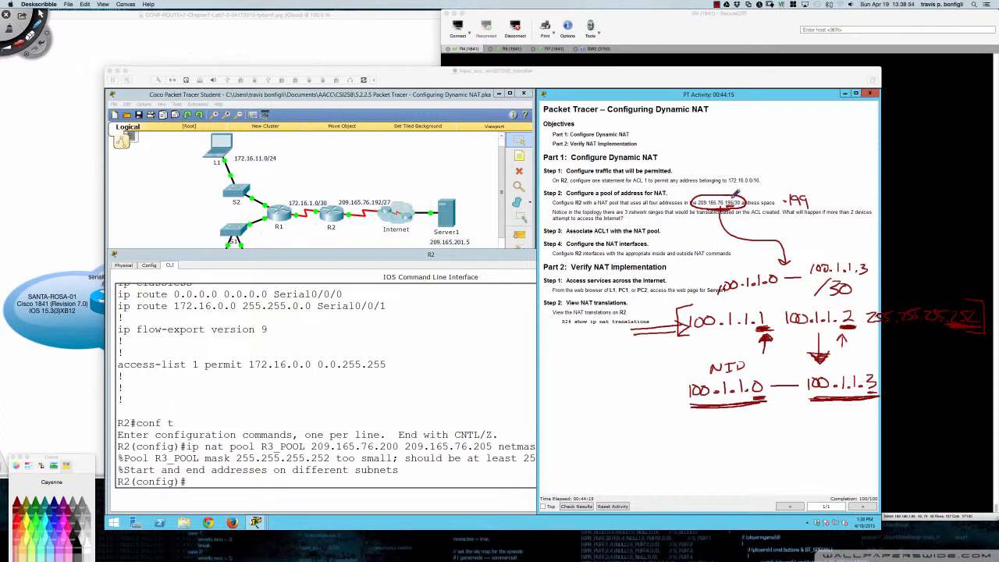
# - Write bracketed 209.165.76.197 — 209.165.76.198 with an arrow from the circled address, mark 197 with arrows, and add an underlined /30
pyautogui.moveTo(726, 197); pyautogui.dragTo(745, 146)
pyautogui.moveTo(720, 136)
pyautogui.mouseDown()
pyautogui.moveTo(810, 125)
pyautogui.moveTo(811, 135)
pyautogui.moveTo(817, 124)
pyautogui.moveTo(877, 137)
pyautogui.moveTo(886, 125)
pyautogui.moveTo(944, 125)
pyautogui.moveTo(946, 136)
pyautogui.moveTo(962, 124)
pyautogui.moveTo(951, 145)
pyautogui.moveTo(711, 135)
pyautogui.moveTo(722, 153)
pyautogui.mouseUp()
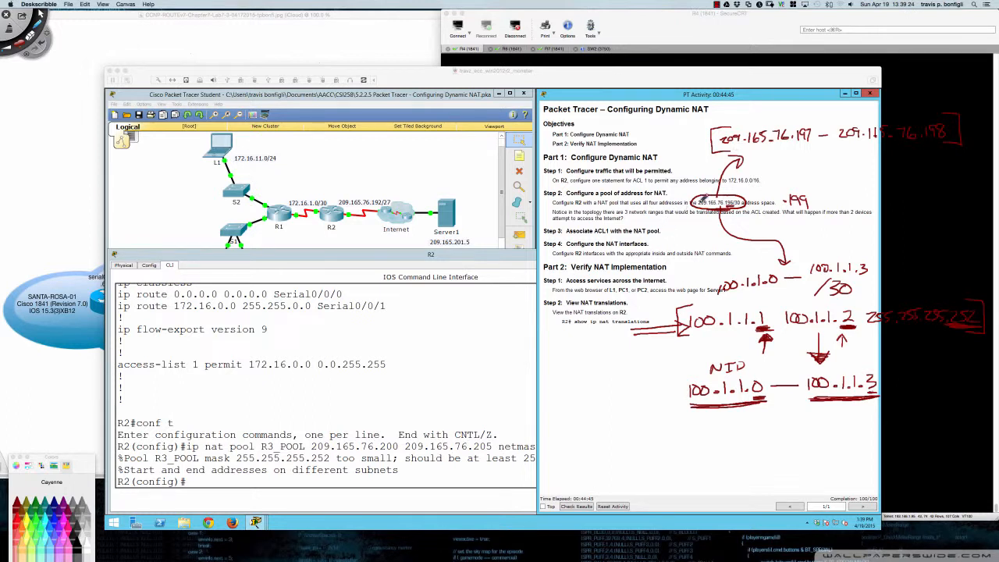
pyautogui.moveTo(816, 138)
pyautogui.mouseDown()
pyautogui.moveTo(813, 158)
pyautogui.moveTo(826, 148)
pyautogui.moveTo(808, 153)
pyautogui.mouseUp()
pyautogui.moveTo(909, 149)
pyautogui.mouseDown()
pyautogui.moveTo(899, 163)
pyautogui.moveTo(907, 161)
pyautogui.mouseUp()
pyautogui.moveTo(919, 149); pyautogui.dragTo(929, 169)
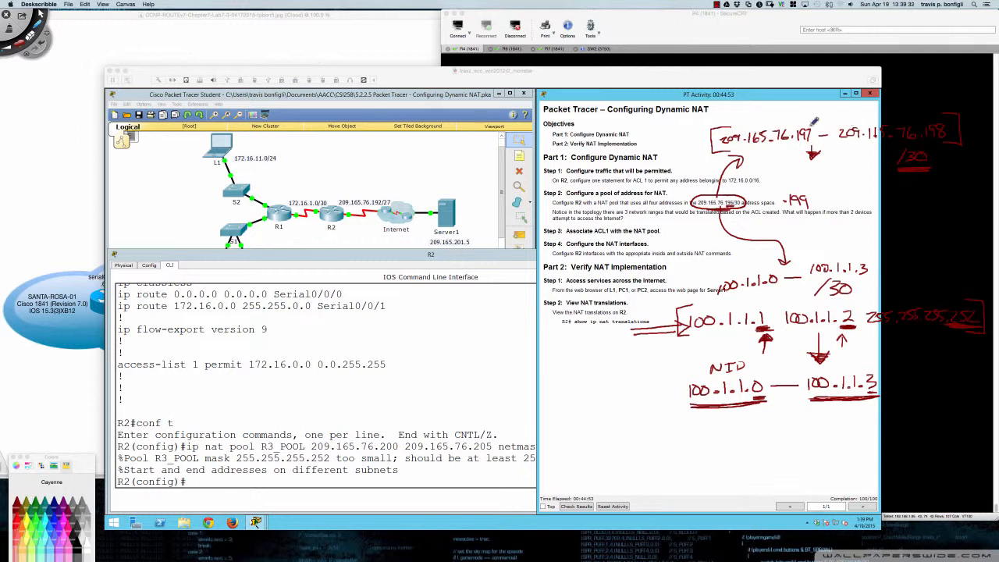
pyautogui.moveTo(804, 116); pyautogui.dragTo(807, 121)
pyautogui.moveTo(798, 120); pyautogui.dragTo(809, 119)
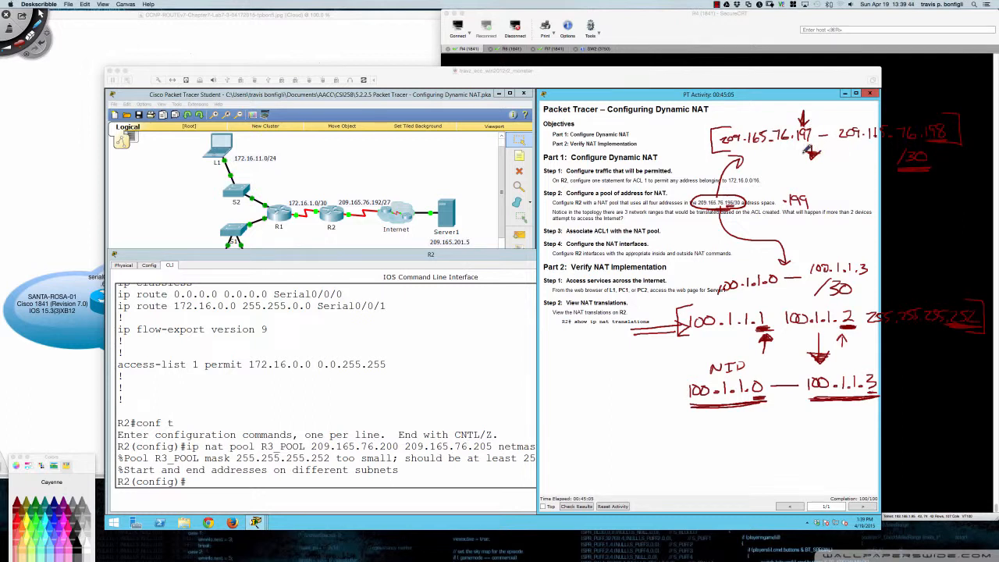
# - Write a circled note beneath the 197 address and underline "a NAT pool that uses all four" in Step 2
pyautogui.click(795, 171)
pyautogui.moveTo(802, 162)
pyautogui.mouseDown()
pyautogui.moveTo(802, 177)
pyautogui.moveTo(814, 173)
pyautogui.moveTo(792, 157)
pyautogui.mouseUp()
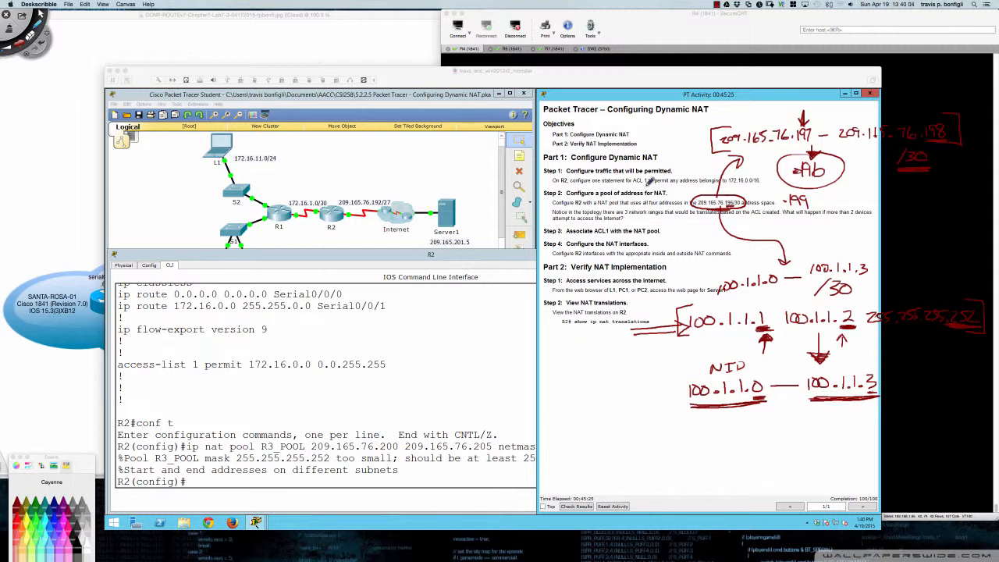
pyautogui.moveTo(642, 205); pyautogui.dragTo(665, 206)
pyautogui.moveTo(587, 206); pyautogui.dragTo(690, 206)
# - Return to R2's command line and display the running configuration from configuration mode through the NAT pool and access-list lines
pyautogui.click(471, 357)
pyautogui.click(451, 363)
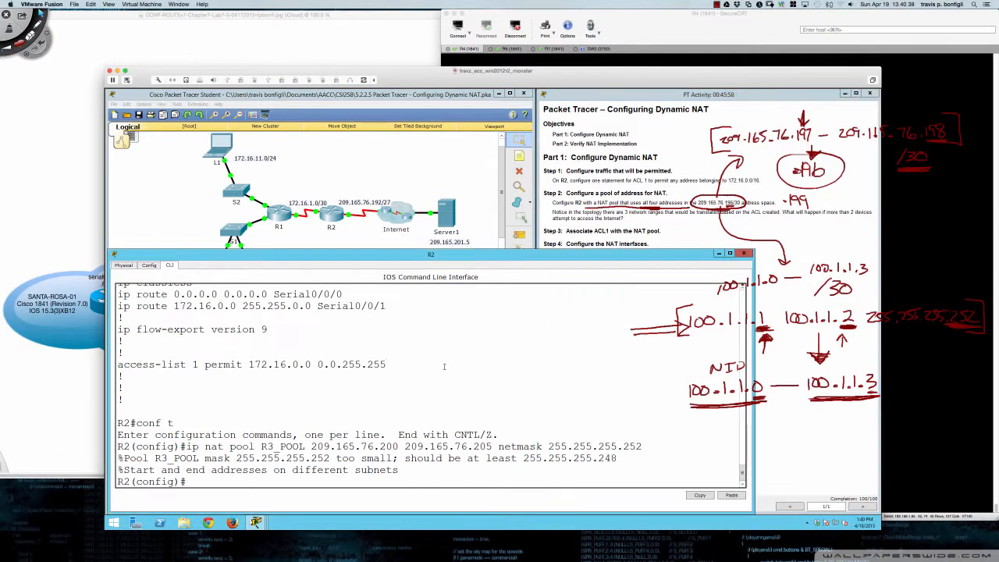
pyautogui.press('Return')
pyautogui.press('Return')
pyautogui.press('Return')
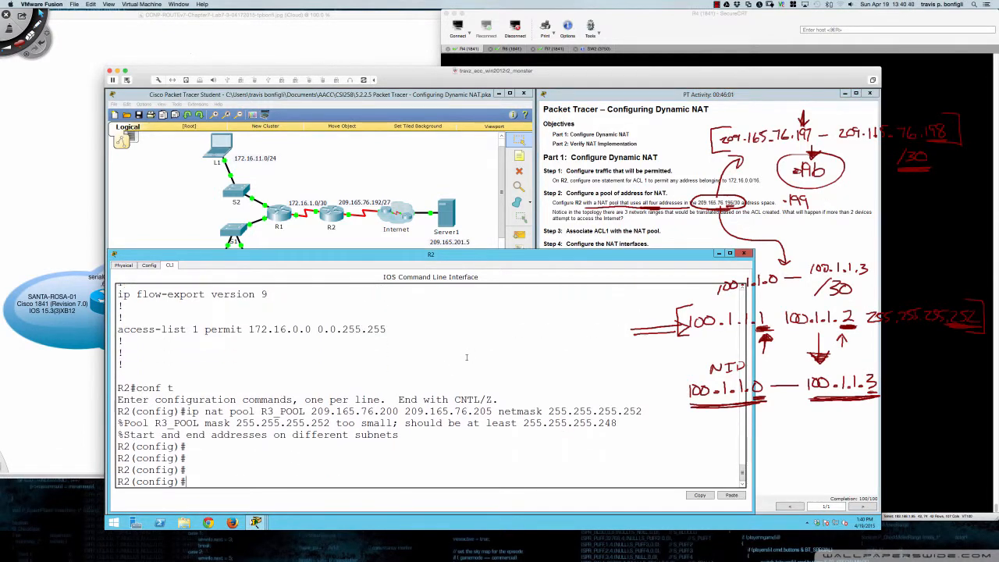
pyautogui.write('do sh ru')
pyautogui.press('Return')
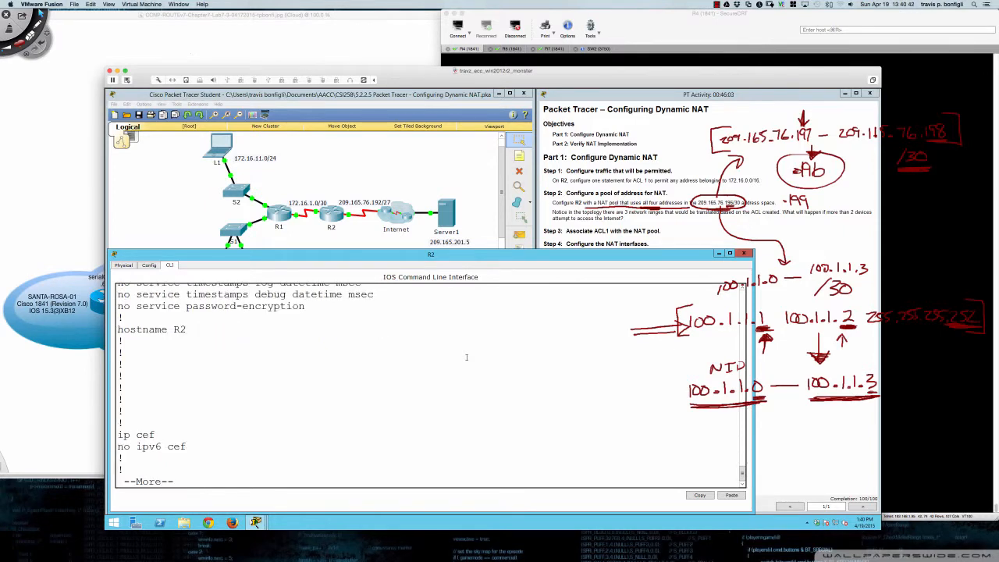
pyautogui.press('space')
pyautogui.press('space')
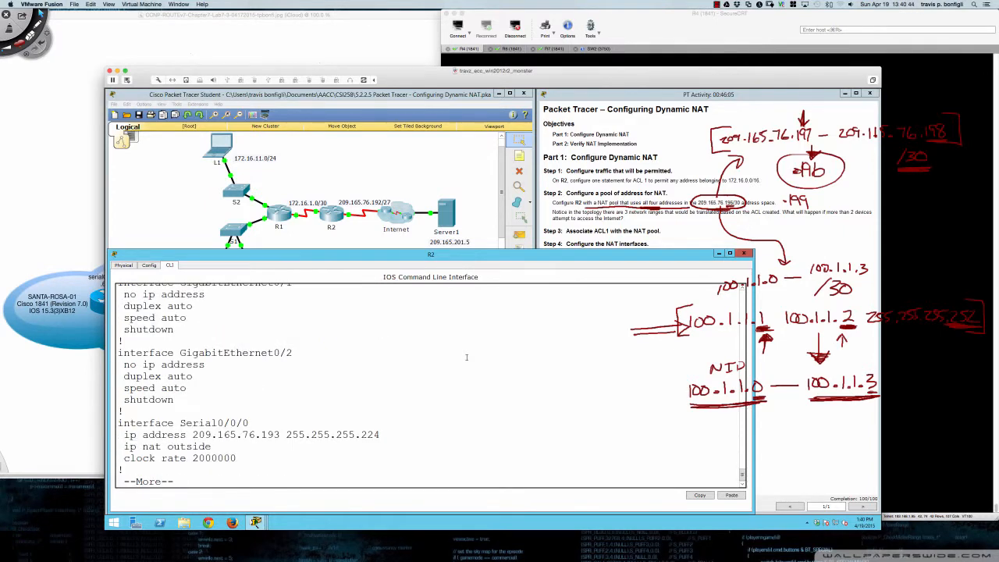
pyautogui.press('space')
pyautogui.press('q')
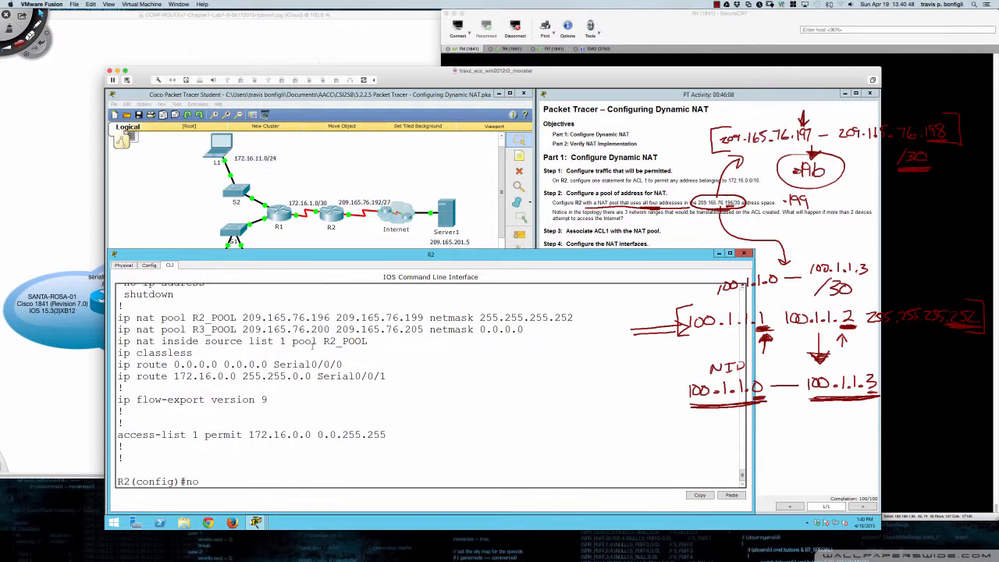
# - Remove the pool with no ip nat pool R3_POOL 209.165.76.200 209.165.76.205 netmask 0.0.0.0, reusing its running-configuration line
pyautogui.moveTo(119, 330); pyautogui.dragTo(547, 328)
pyautogui.rightClick(500, 332)
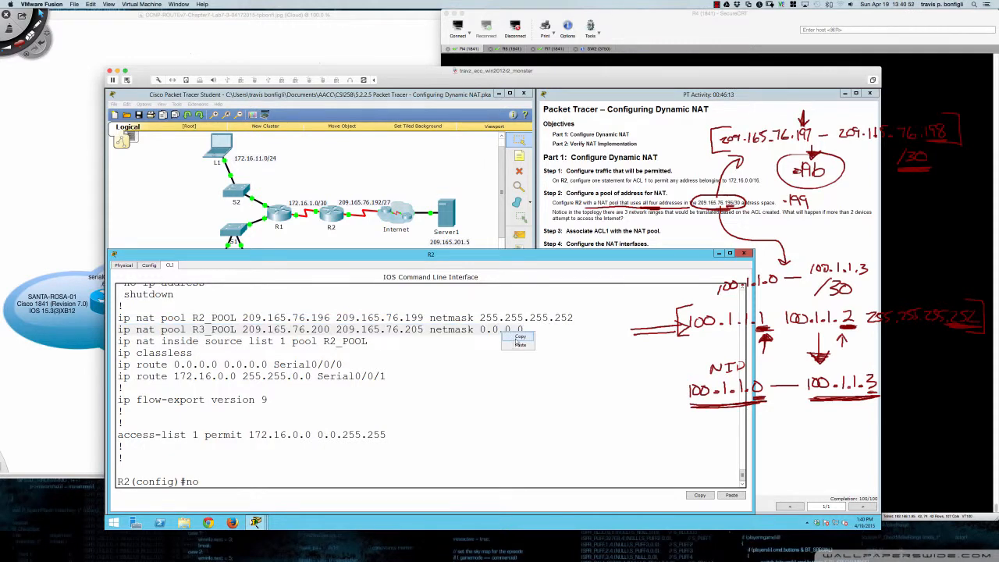
pyautogui.click(512, 337)
pyautogui.rightClick(478, 361)
pyautogui.click(490, 377)
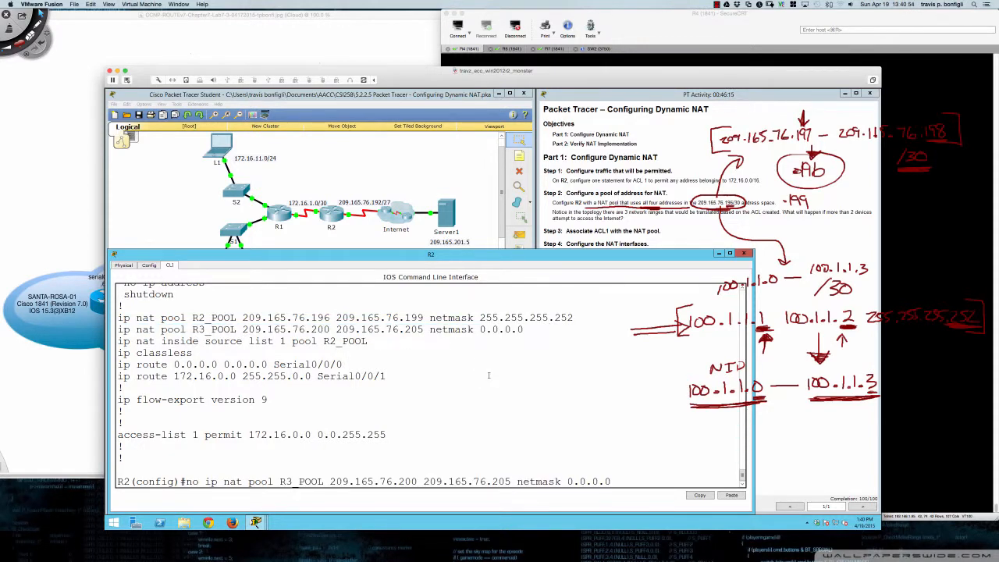
pyautogui.press('Return')
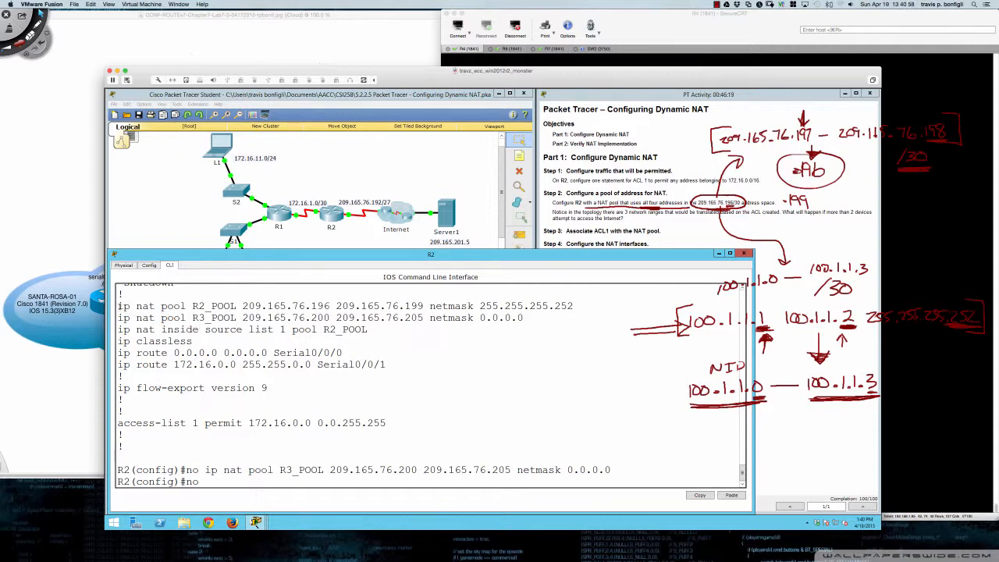
# - Try to remove the R2_POOL NAT pool 209.165.76.196 209.165.76.199 netmask 255.255.255.252
pyautogui.moveTo(119, 306); pyautogui.dragTo(580, 312)
pyautogui.hotkey('ctrl', 'v')
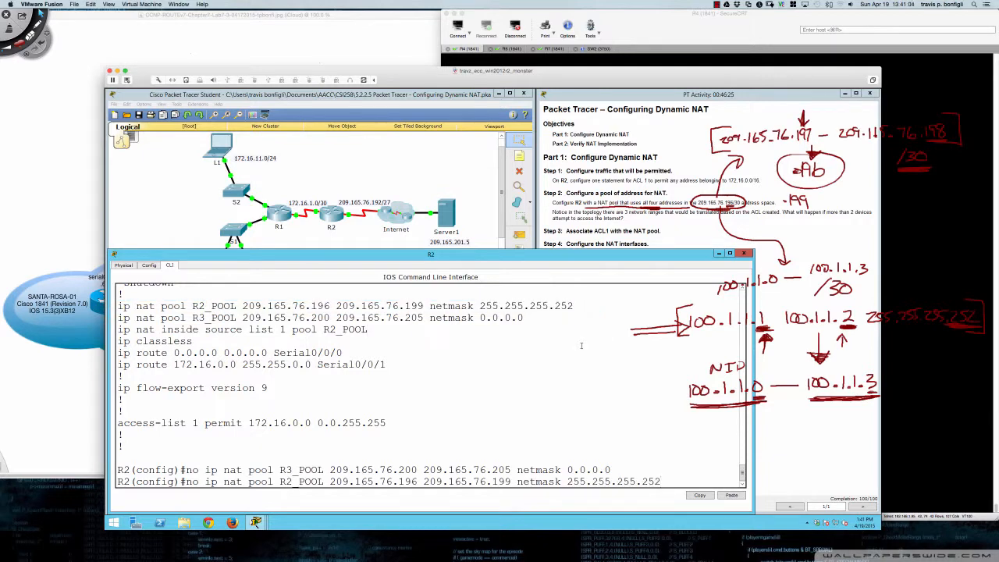
pyautogui.press('Return')
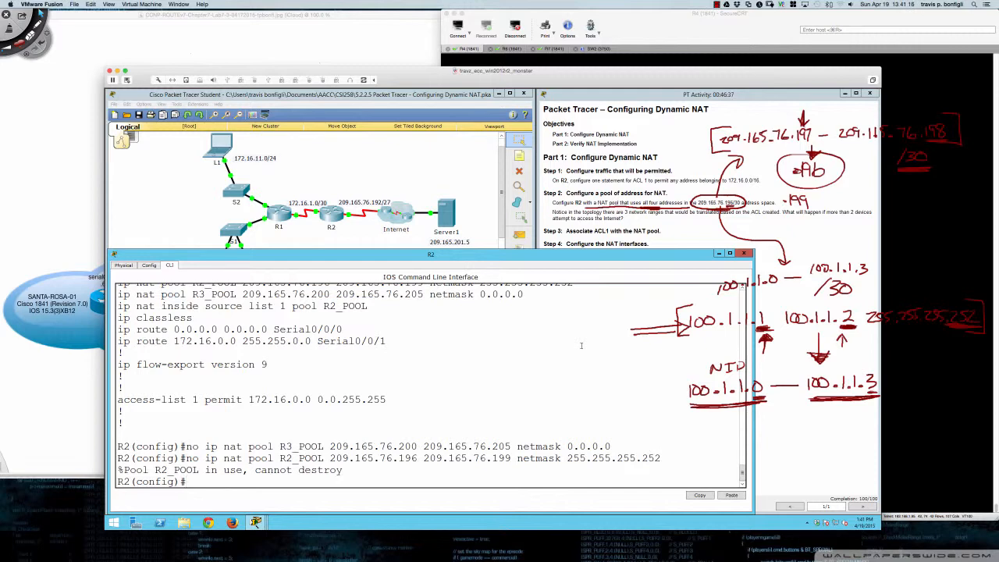
# - Try to clear the NAT translations from configuration mode with do clear ip nat trans, checking the command help
pyautogui.write('do clear ip nat tran')
pyautogui.press('Tab')
pyautogui.press('Return')
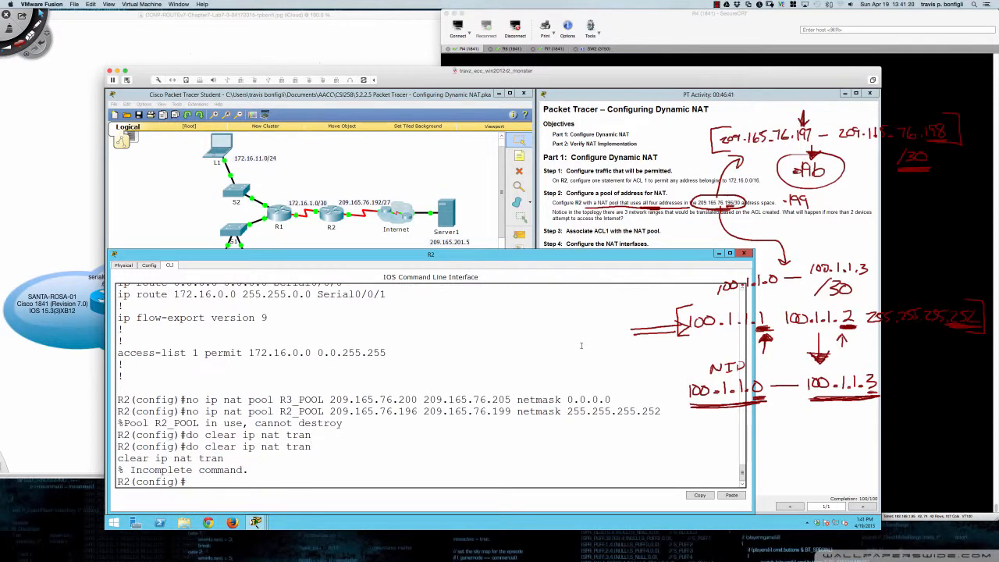
pyautogui.press('Up')
pyautogui.press('Tab')
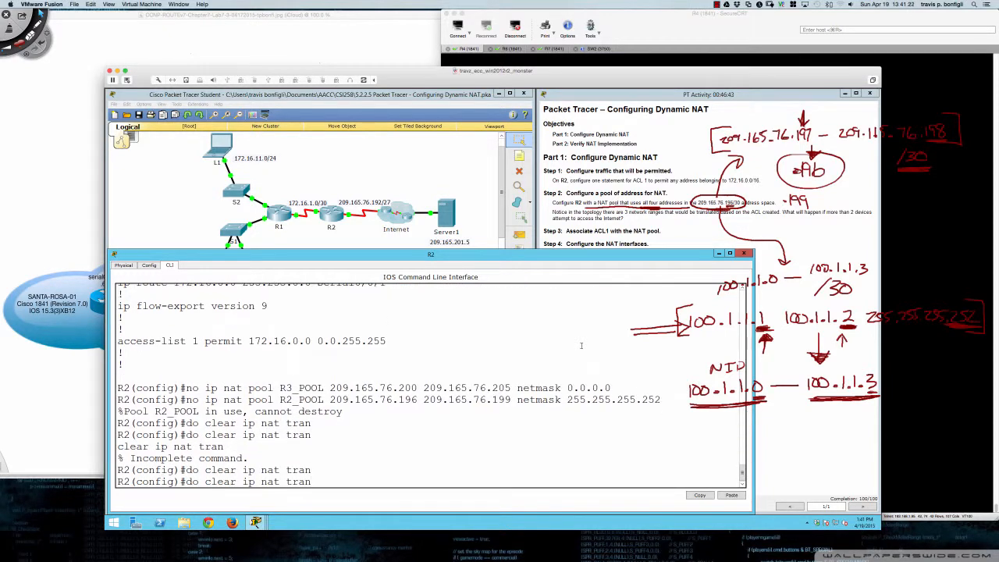
pyautogui.write('s')
pyautogui.press('Tab')
pyautogui.write('?')
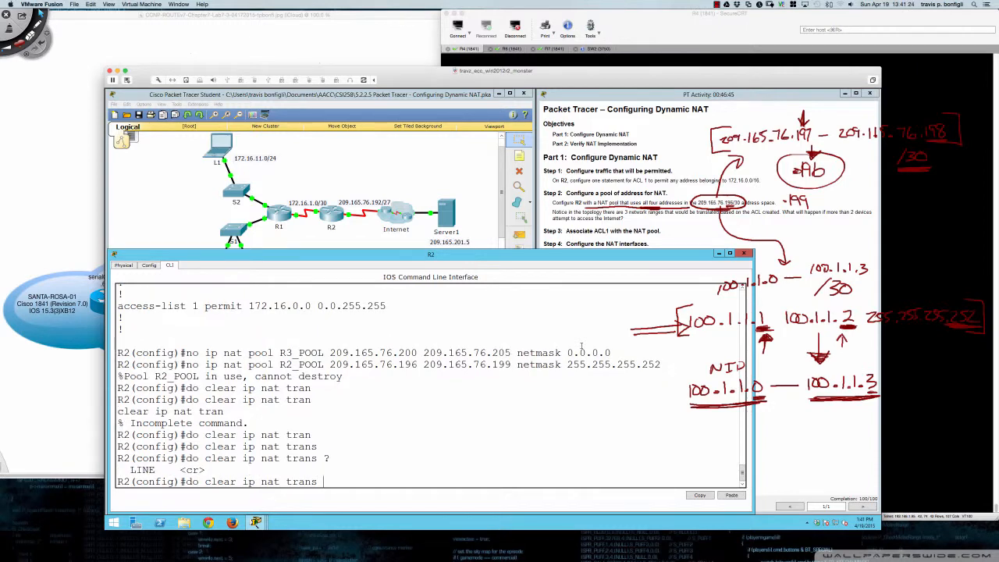
pyautogui.press('Return')
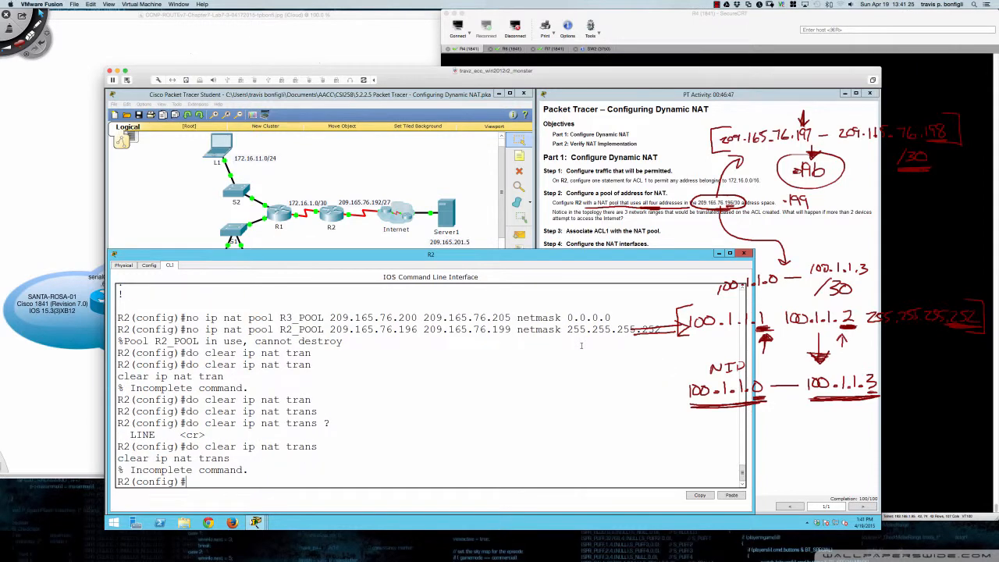
# - Leave configuration mode and delete all dynamic NAT translations with clear ip nat translation *
pyautogui.write('end')
pyautogui.press('Return')
pyautogui.press('Return')
pyautogui.press('Return')
pyautogui.write('cl')
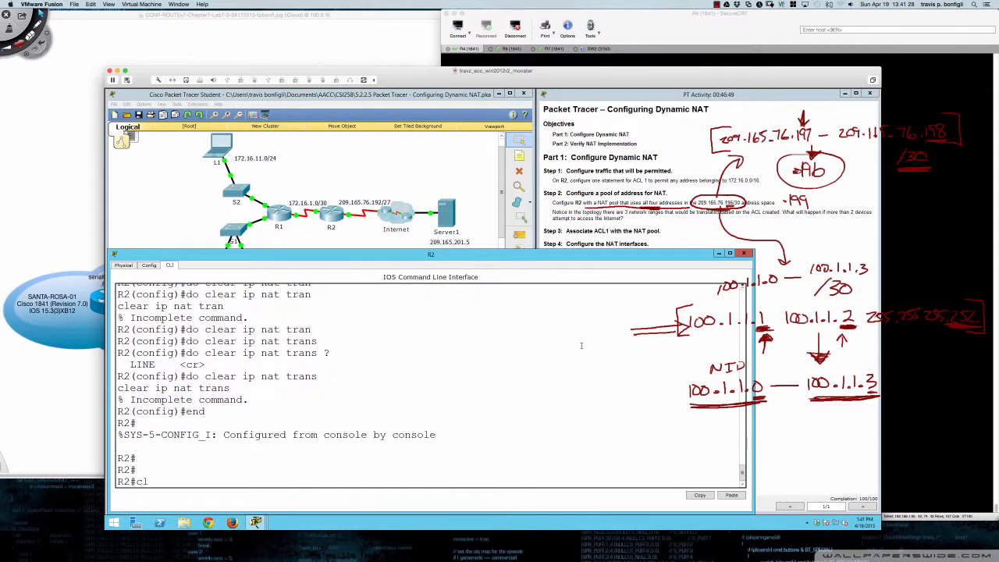
pyautogui.write('ear ip nat')
pyautogui.press('Tab')
pyautogui.write('tr')
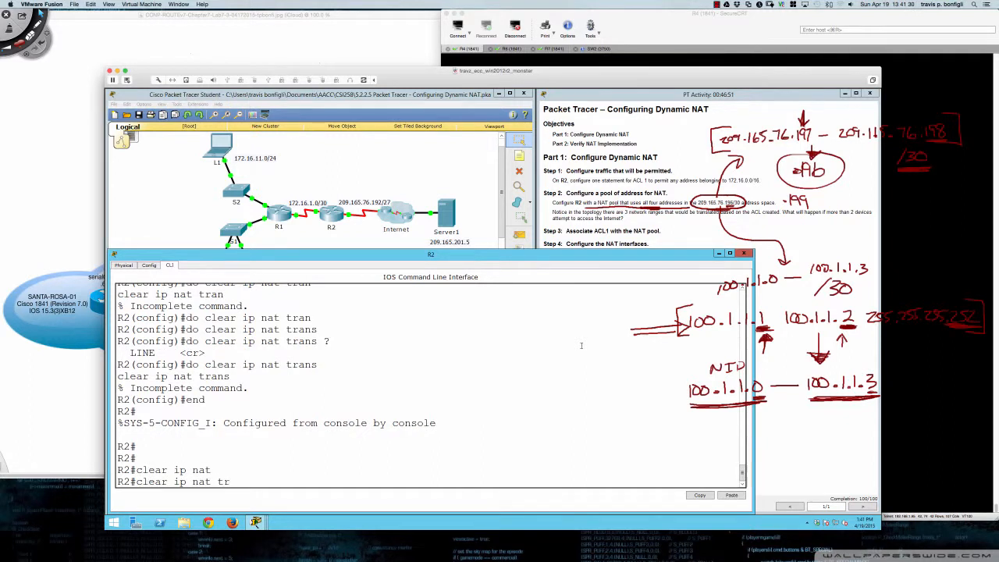
pyautogui.press('Tab')
pyautogui.write('?')
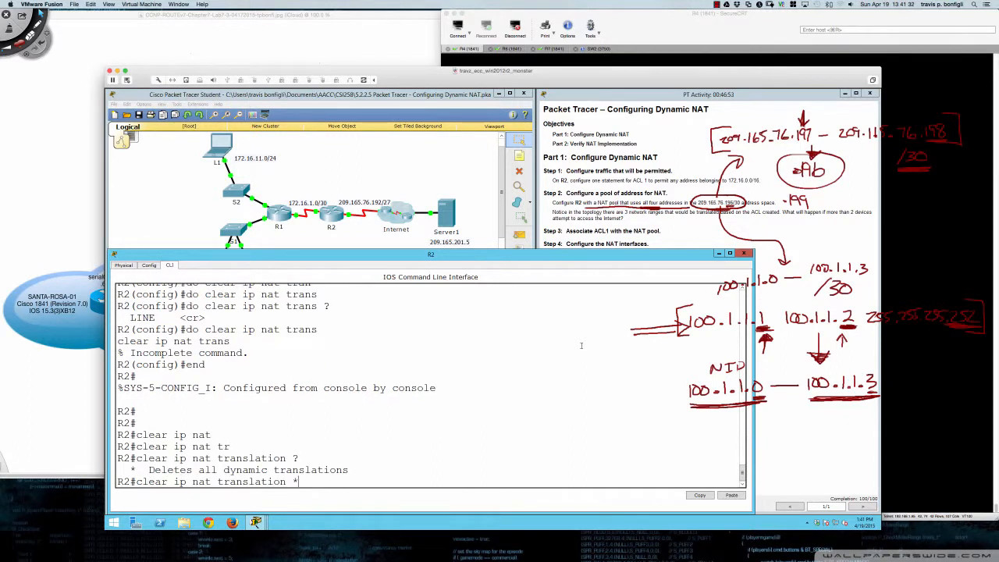
pyautogui.write('*')
pyautogui.press('Return')
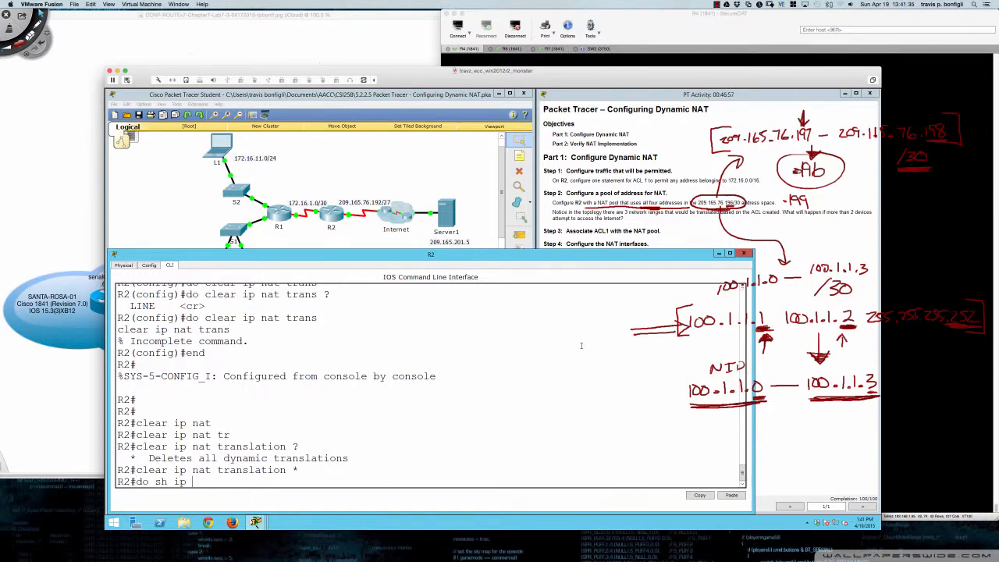
# - Check R2's translation table with sh ip nat translations
pyautogui.press('BackSpace')
pyautogui.press('BackSpace')
pyautogui.press('BackSpace')
pyautogui.press('BackSpace')
pyautogui.press('BackSpace')
pyautogui.press('BackSpace')
pyautogui.press('BackSpace')
pyautogui.press('BackSpace')
pyautogui.write('sh ip nat trans')
pyautogui.press('Tab')
pyautogui.press('Return')
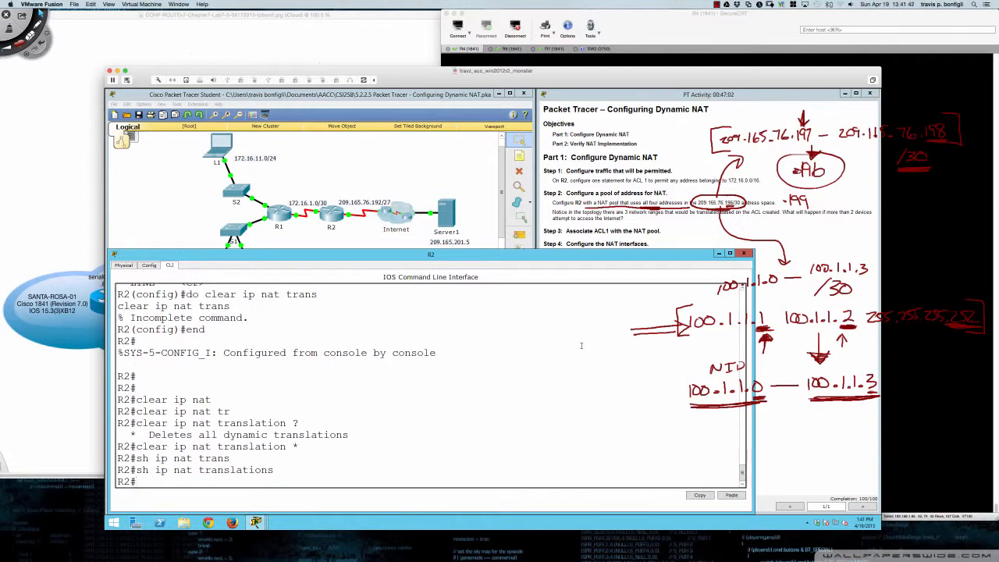
# - Reenter configuration mode and try again to remove R2_POOL 209.165.76.196 209.165.76.199 netmask 255.255.255.252
pyautogui.write('conf t')
pyautogui.press('Return')
pyautogui.press('Up')
pyautogui.press('Up')
pyautogui.press('Up')
pyautogui.press('Up')
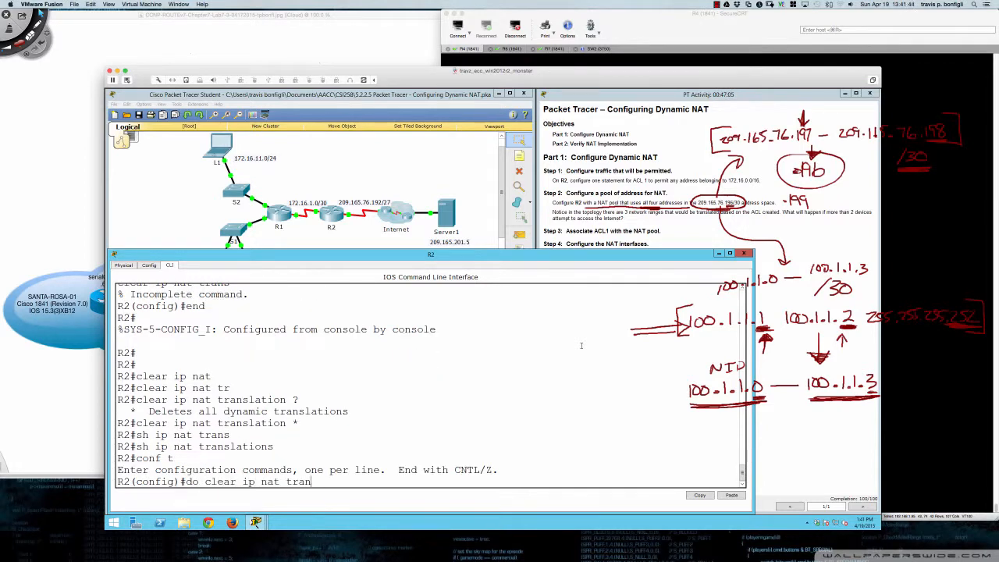
pyautogui.press('Return')
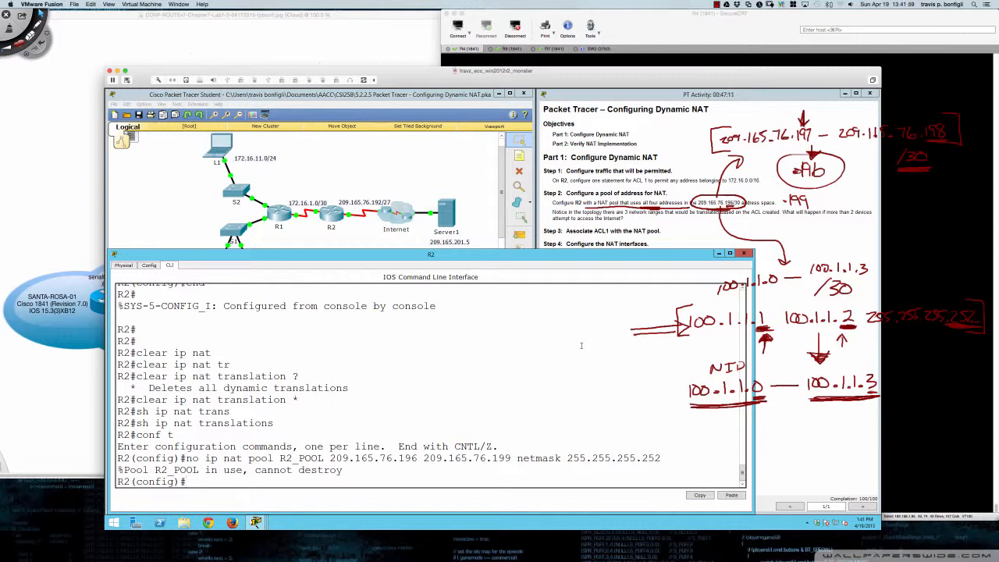
# - Show the running configuration with do sh run and page down to the NAT pool and inside source lines
pyautogui.write('do sh run')
pyautogui.press('Return')
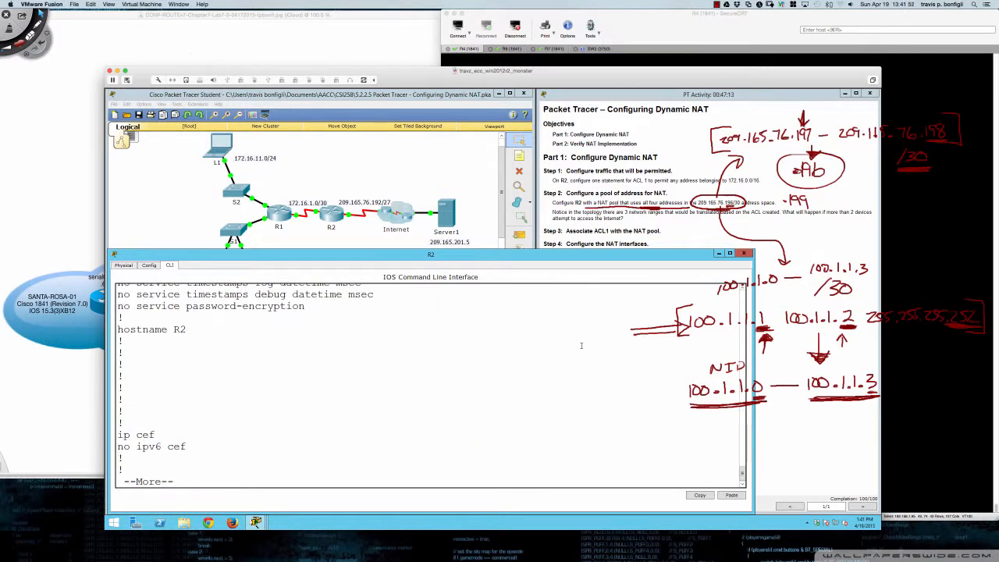
pyautogui.press('space')
pyautogui.press('space')
pyautogui.press('Return')
pyautogui.press('Return')
pyautogui.press('Return')
pyautogui.press('Return')
pyautogui.press('Return')
pyautogui.press('Return')
pyautogui.press('Return')
pyautogui.press('Return')
pyautogui.press('Return')
pyautogui.press('Return')
pyautogui.press('Return')
pyautogui.press('Return')
pyautogui.press('Return')
pyautogui.press('Return')
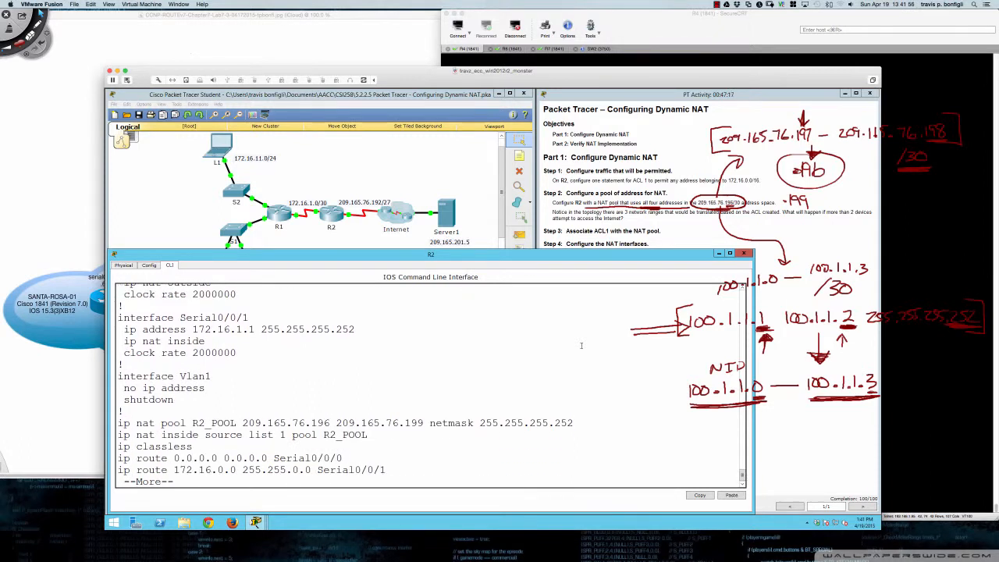
pyautogui.press('Return')
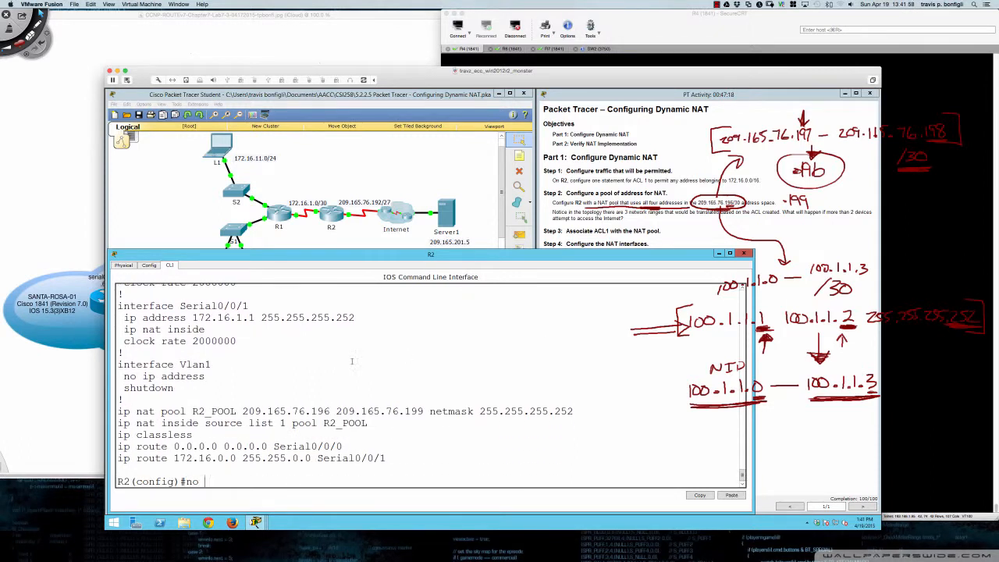
# - Remove R2's NAT mapping by negating the copied line ip nat inside source list 1 pool R2_POOL
pyautogui.moveTo(122, 422); pyautogui.dragTo(369, 423)
pyautogui.hotkey('ctrl', 'c')
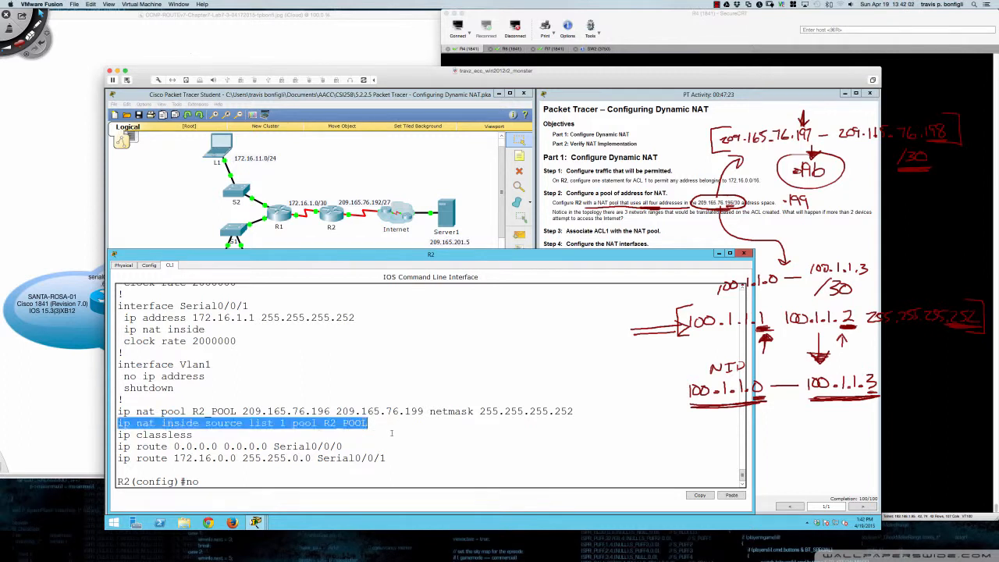
pyautogui.hotkey('ctrl', 'v')
pyautogui.press('Return')
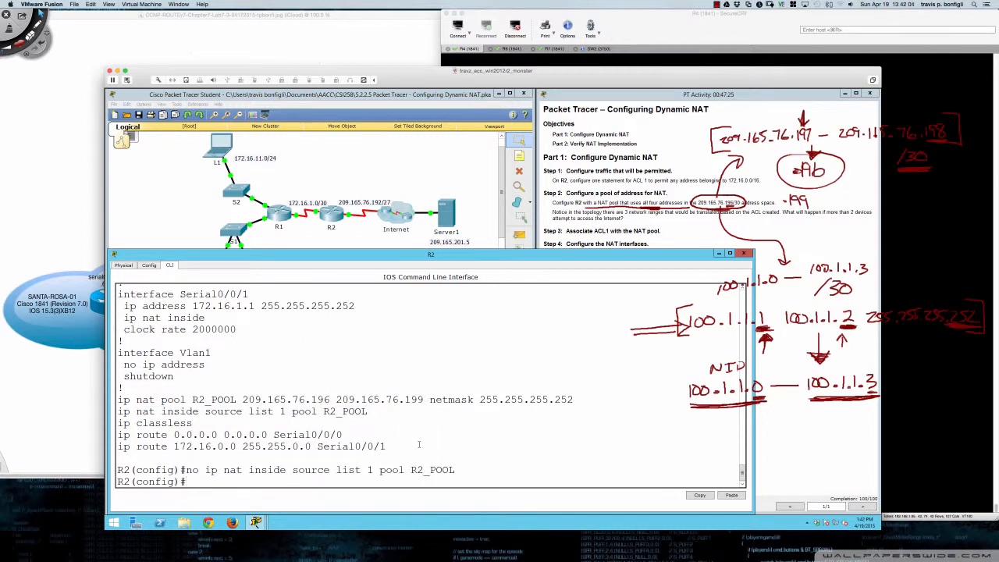
# - Recall and run the command removing NAT pool R2_POOL 209.165.76.196 209.165.76.199 netmask 255.255.255.252
pyautogui.press('Up')
pyautogui.press('Up')
pyautogui.press('Up')
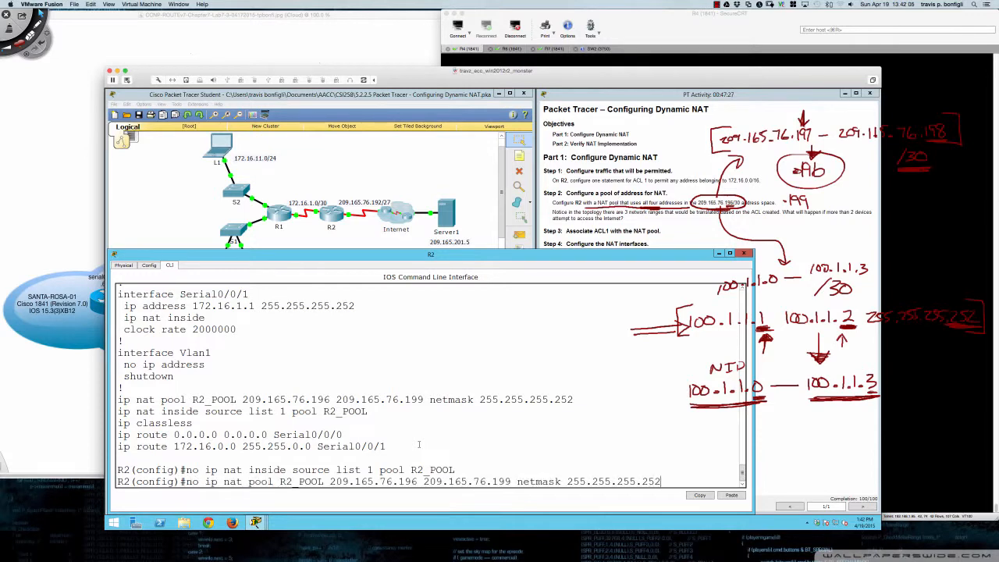
pyautogui.press('Return')
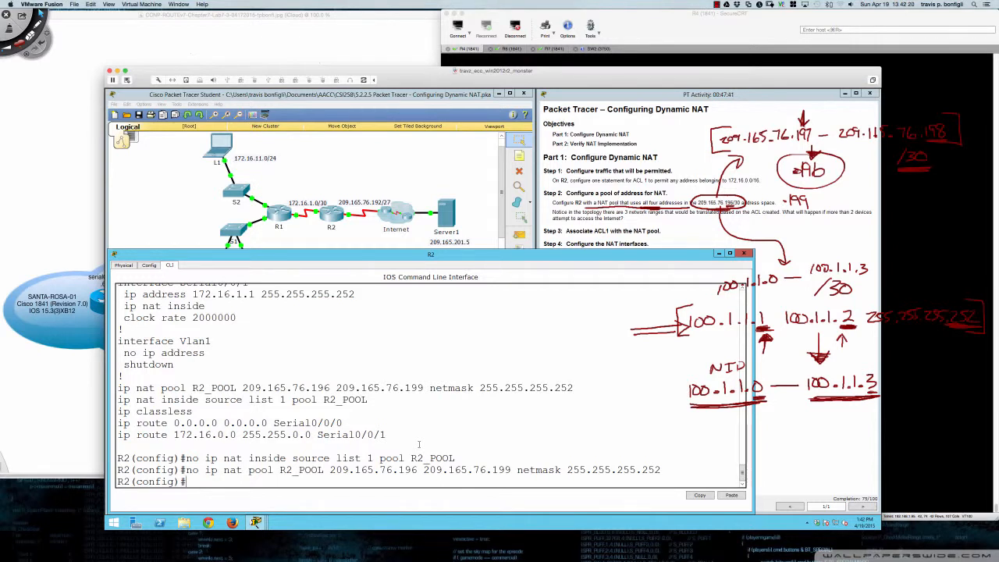
# - Create NAT pool R2_POOL on R2 with range 209.165.76.197 to 209.165.76.198 and netmask 255.255.255.252
pyautogui.write('nat pool R2_p')
pyautogui.press('BackSpace')
pyautogui.write('POOL')
pyautogui.write('209.1')
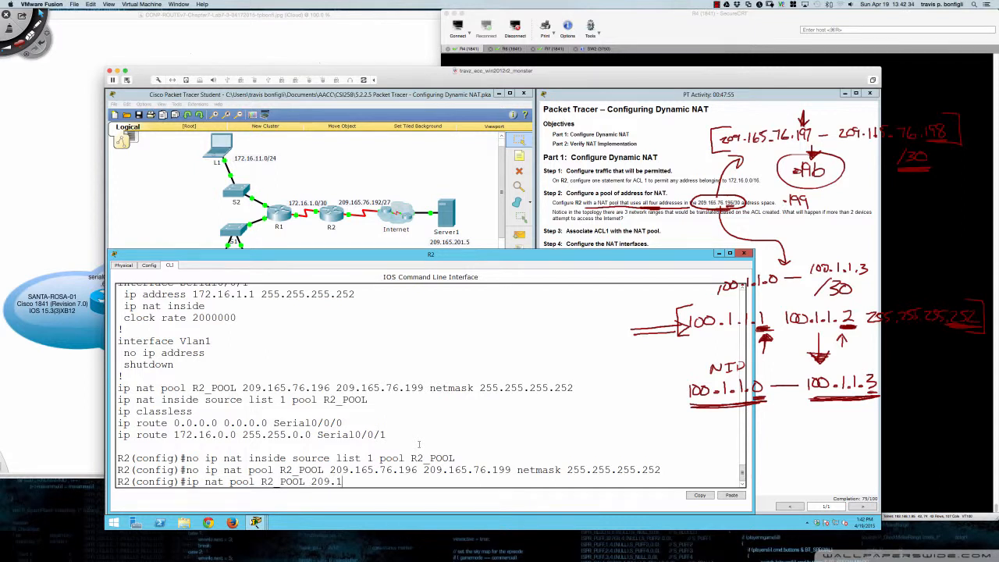
pyautogui.write('65.76.197 209.165.76.198')
pyautogui.write('net')
pyautogui.press('Tab')
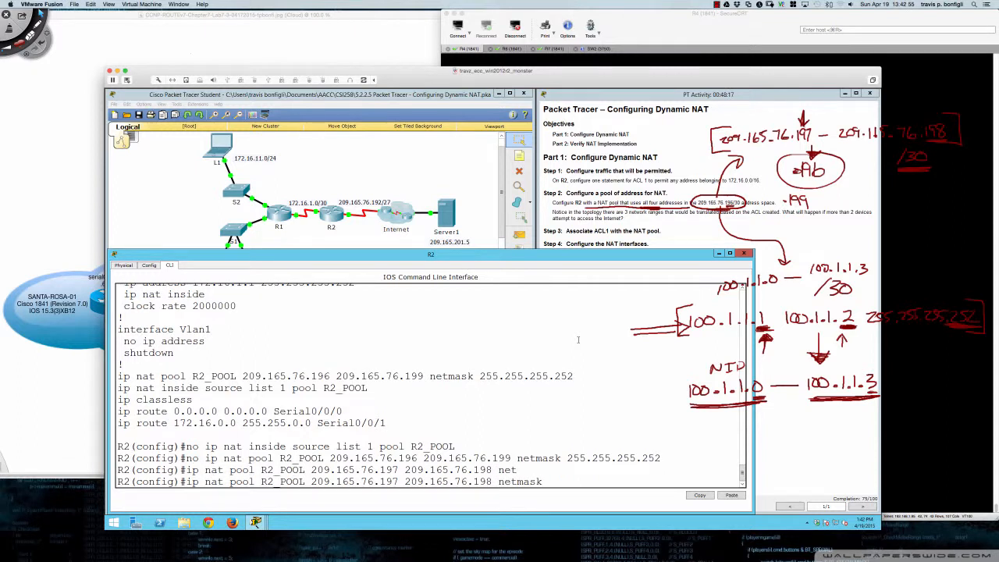
pyautogui.write('255.255.255.252')
pyautogui.press('Return')
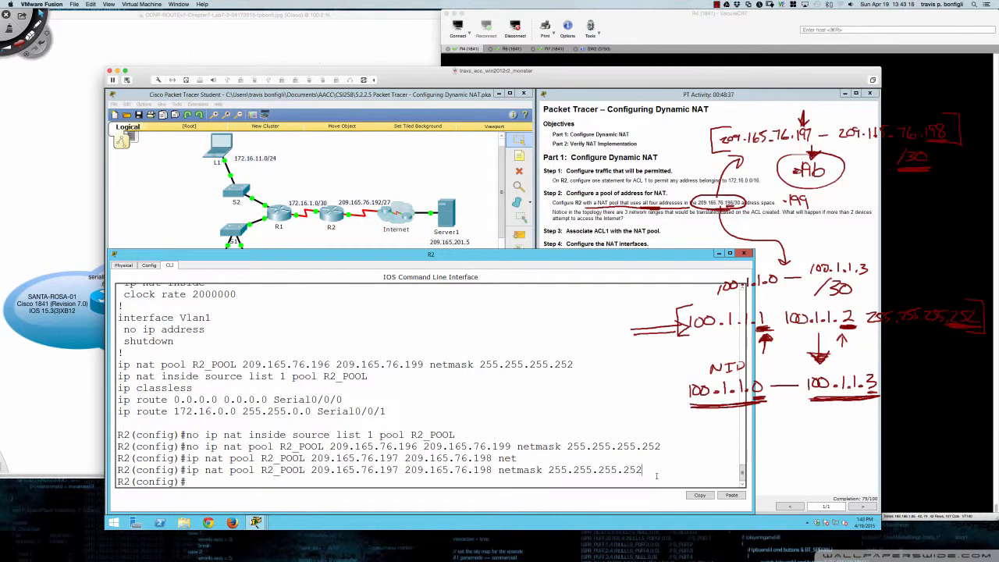
# - Associate ACL 1 with the new pool using ip nat inside source list 1 pool R2_POOL
pyautogui.write('ip nat inside source list 1')
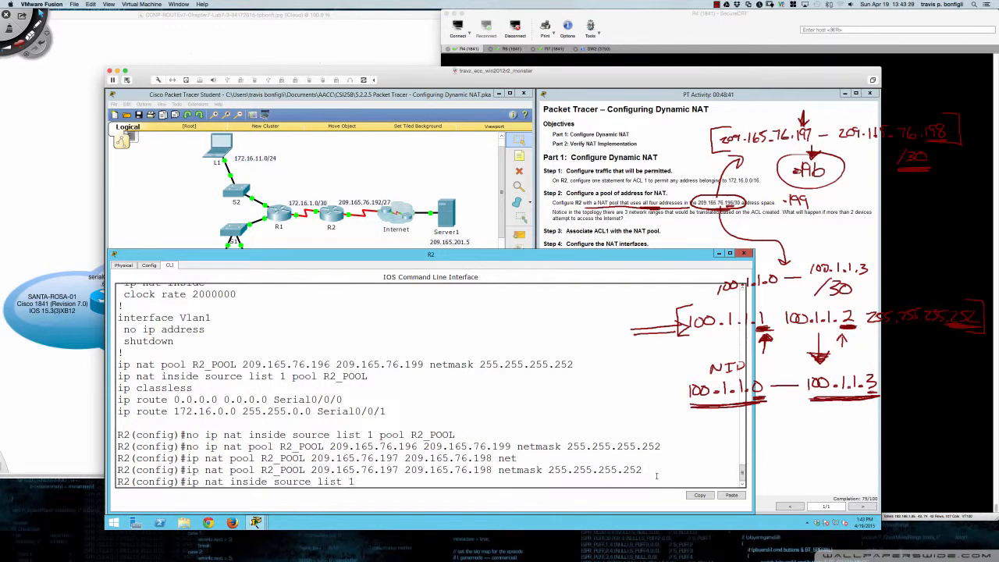
pyautogui.write(' pool R2_POOL')
pyautogui.press('Return')
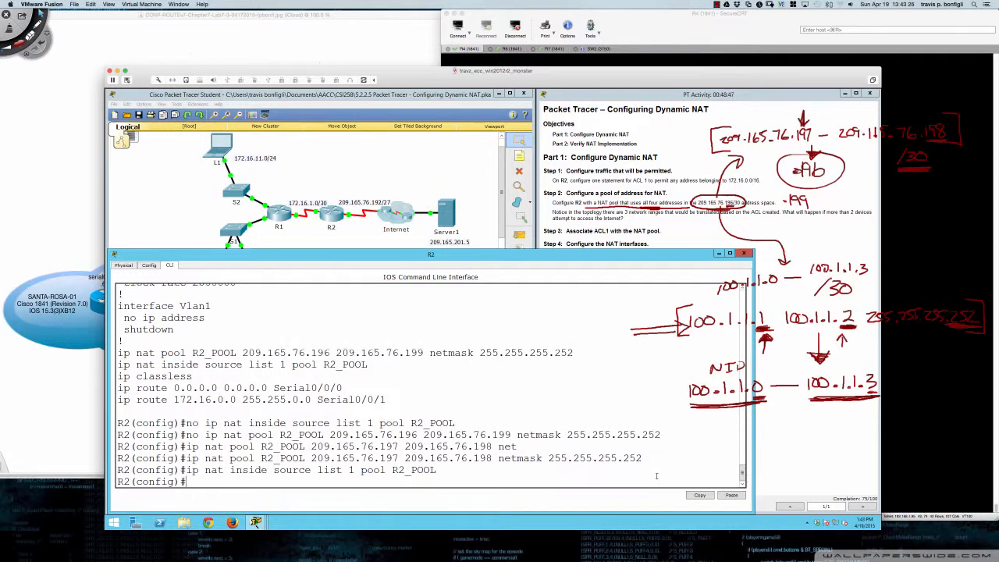
pyautogui.press('Return')
pyautogui.press('Return')
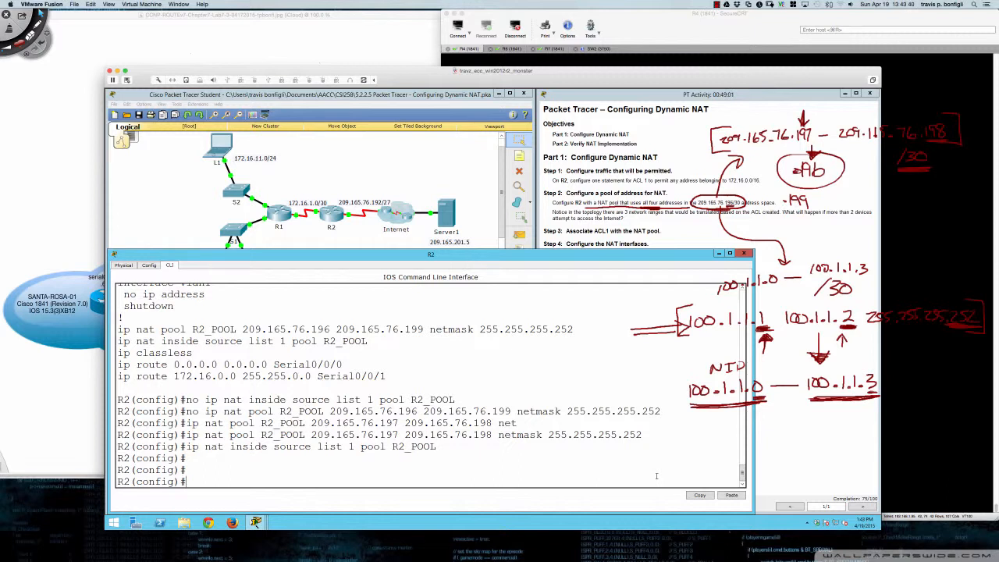
# - Check R2's NAT translation table from configuration mode with do sh ip nat trans
pyautogui.write('do sh ip nat trans')
pyautogui.press('Tab')
pyautogui.press('Return')
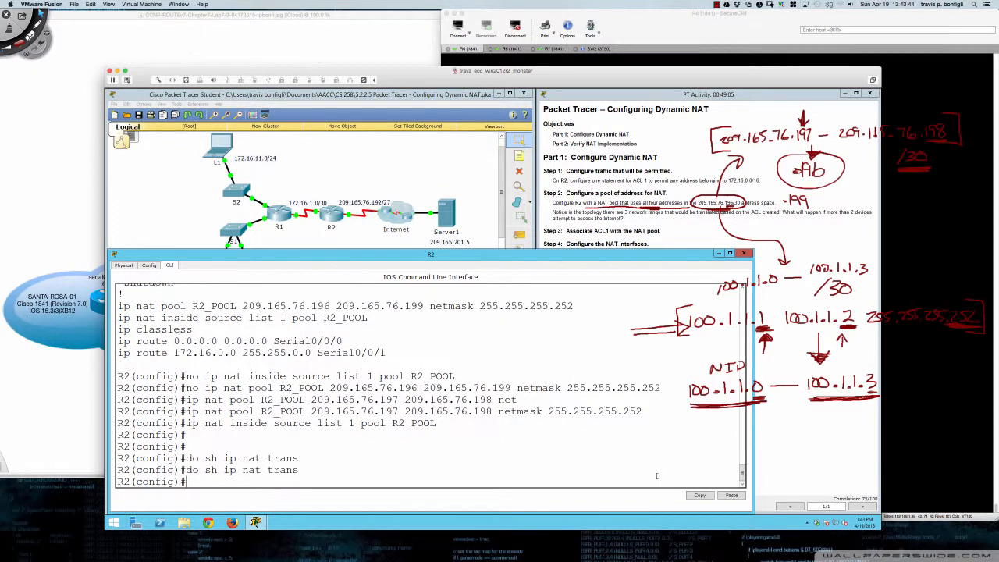
pyautogui.press('Return')
pyautogui.press('Return')
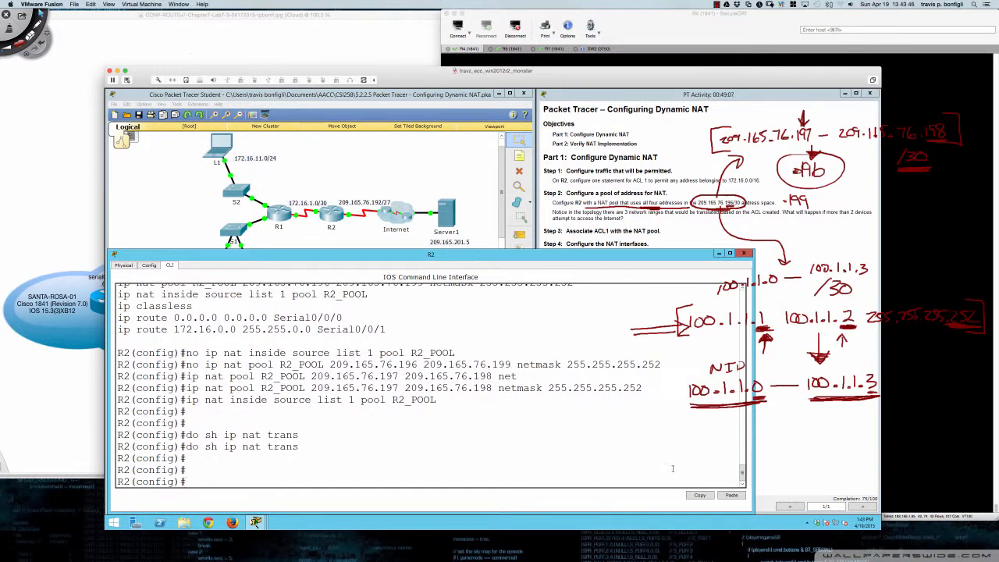
# - Load Server1's page at 209.165.201.5 in laptop L1's web browser, and close L1's window
pyautogui.click(225, 154)
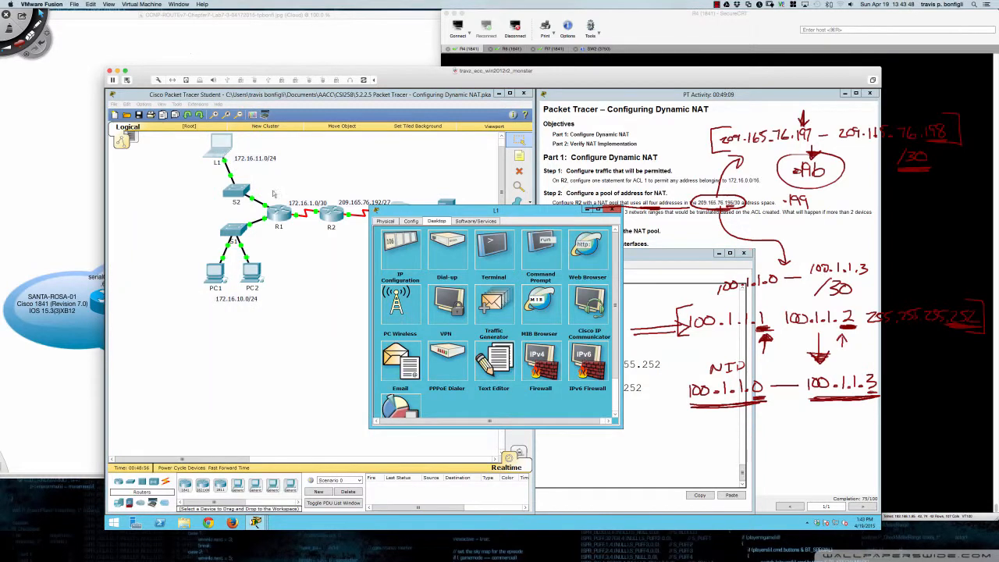
pyautogui.click(583, 248)
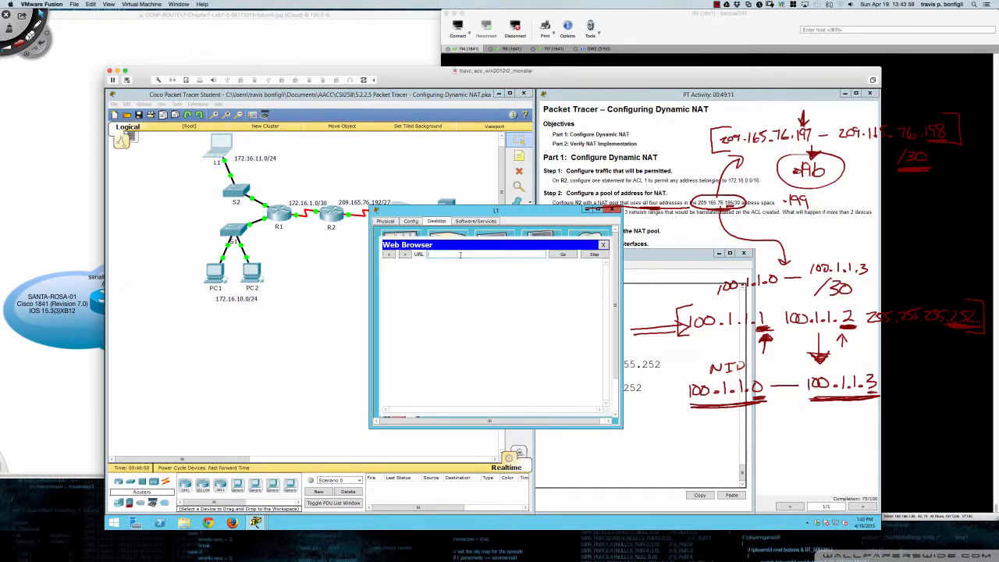
pyautogui.write('209.165.')
pyautogui.moveTo(496, 212); pyautogui.dragTo(487, 254)
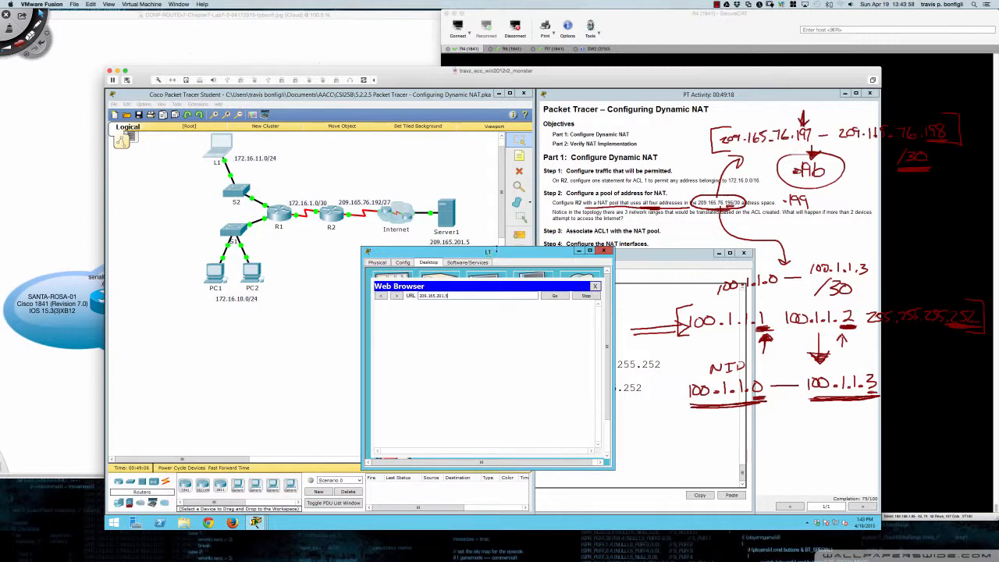
pyautogui.click(555, 297)
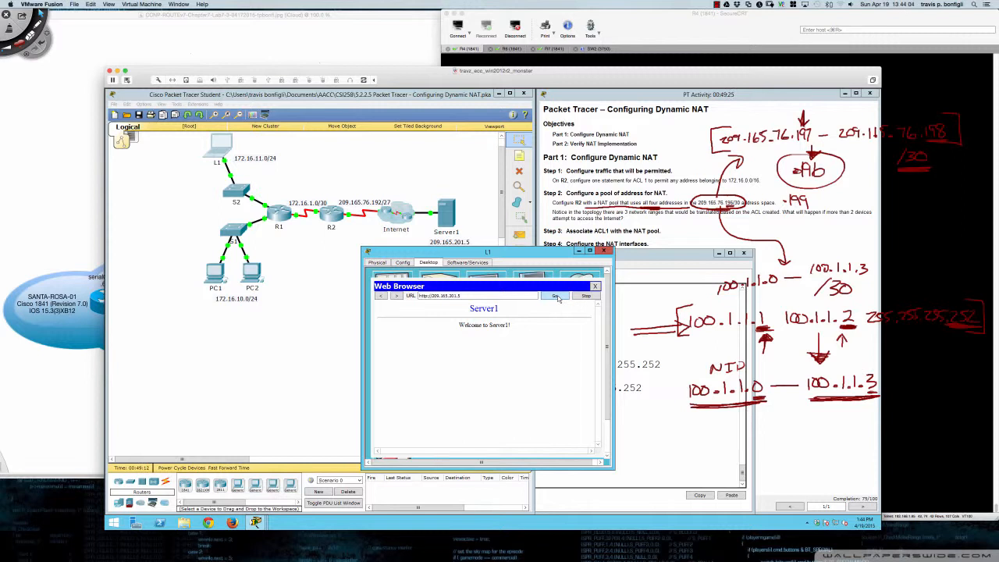
pyautogui.click(601, 252)
# - Reopen PC1's web browser, load 209.165.201.5, and close PC1's window
pyautogui.click(216, 272)
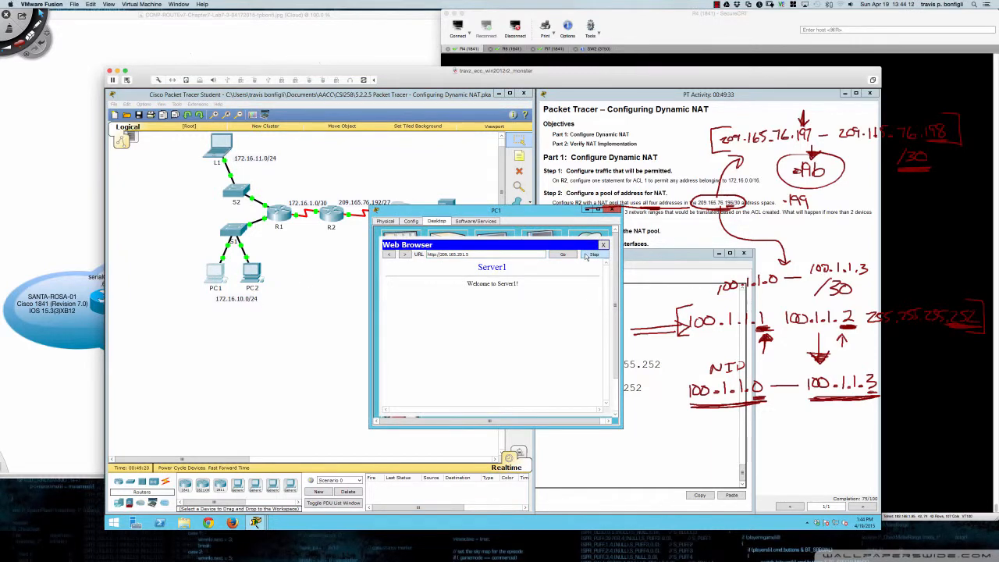
pyautogui.click(602, 246)
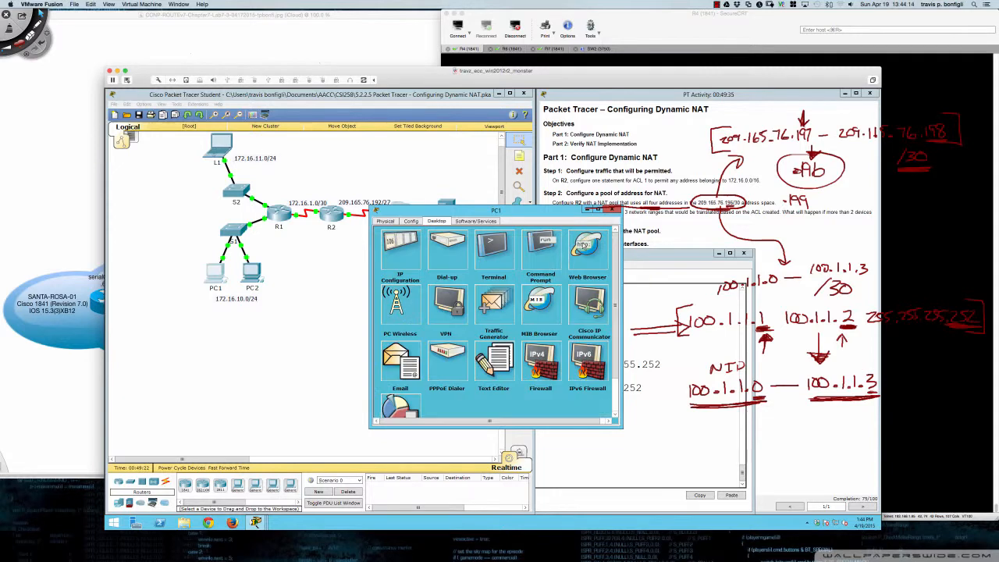
pyautogui.click(461, 265)
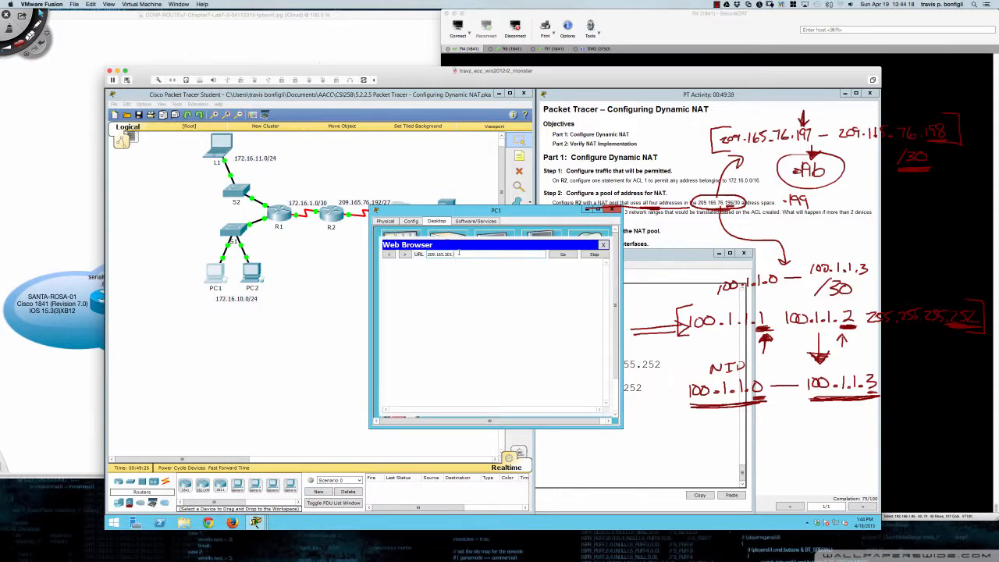
pyautogui.write('209.165.201.5')
pyautogui.press('Return')
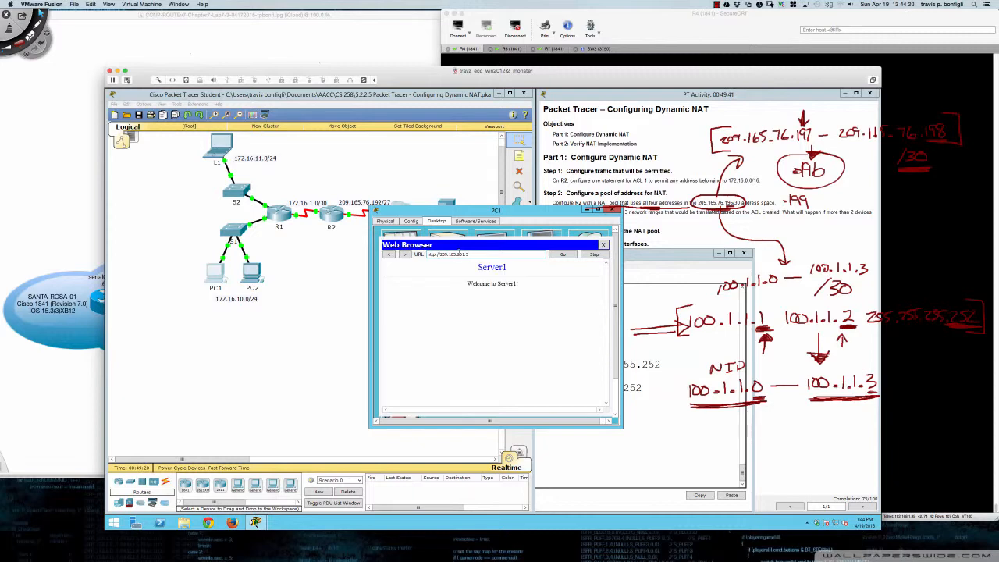
pyautogui.click(613, 210)
# - Show the NAT translations on R2 with do sh ip nat trans and highlight the entries for 172.16.10.1
pyautogui.click(607, 387)
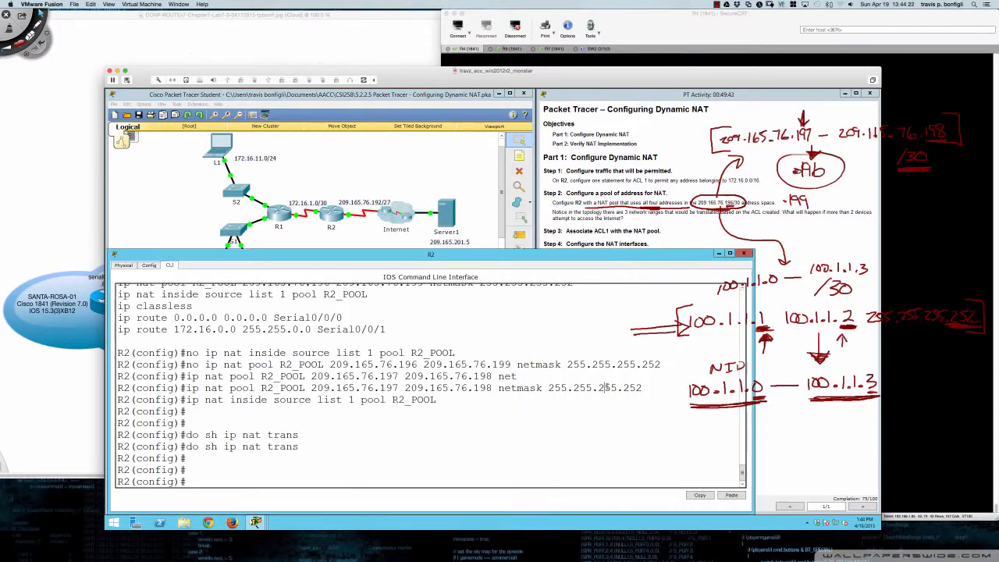
pyautogui.write('do sh ip nat trans')
pyautogui.press('Return')
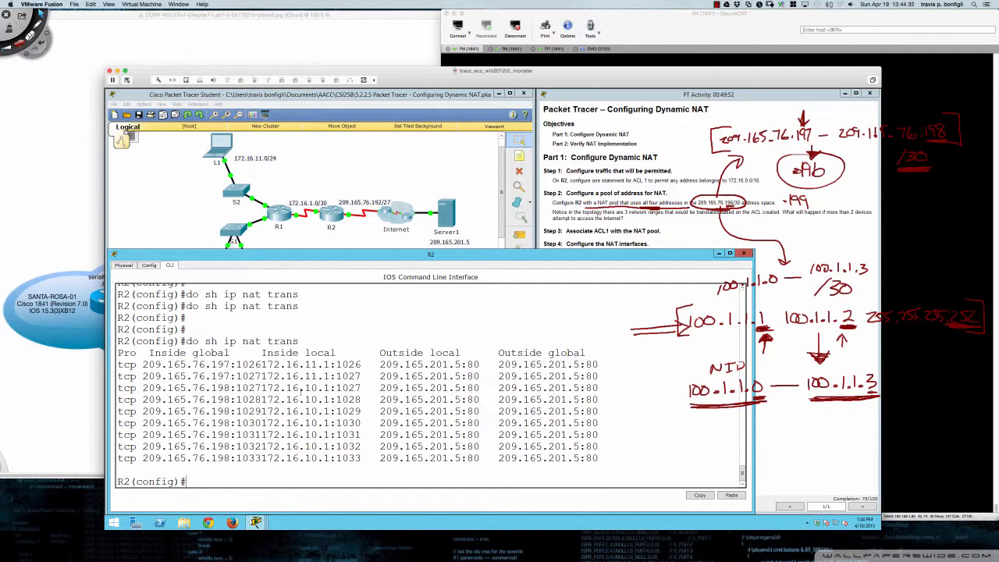
pyautogui.moveTo(304, 387); pyautogui.dragTo(363, 466)
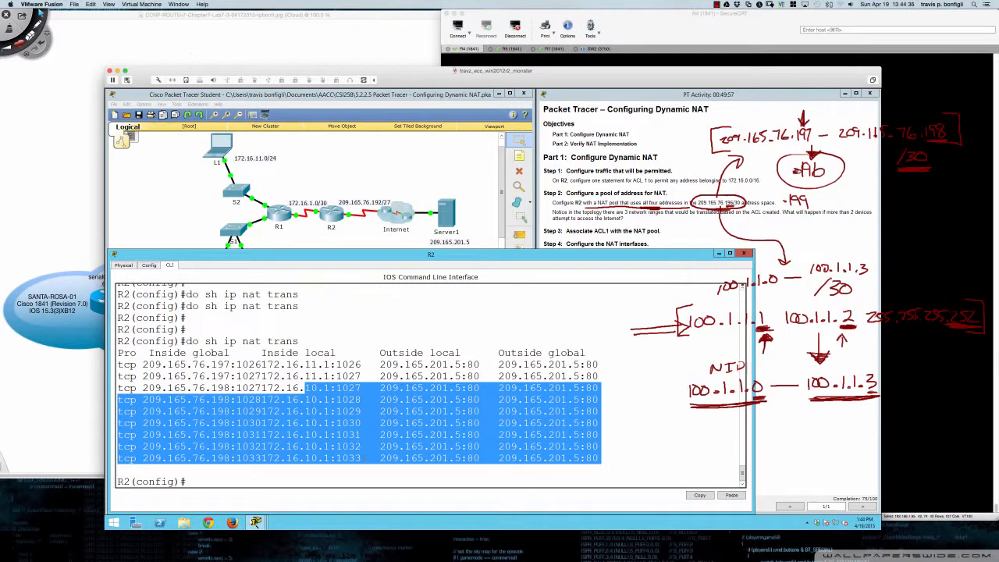
pyautogui.click(354, 312)
# - Request Server1's page at 209.165.201.5 from PC2's web browser
pyautogui.click(188, 239)
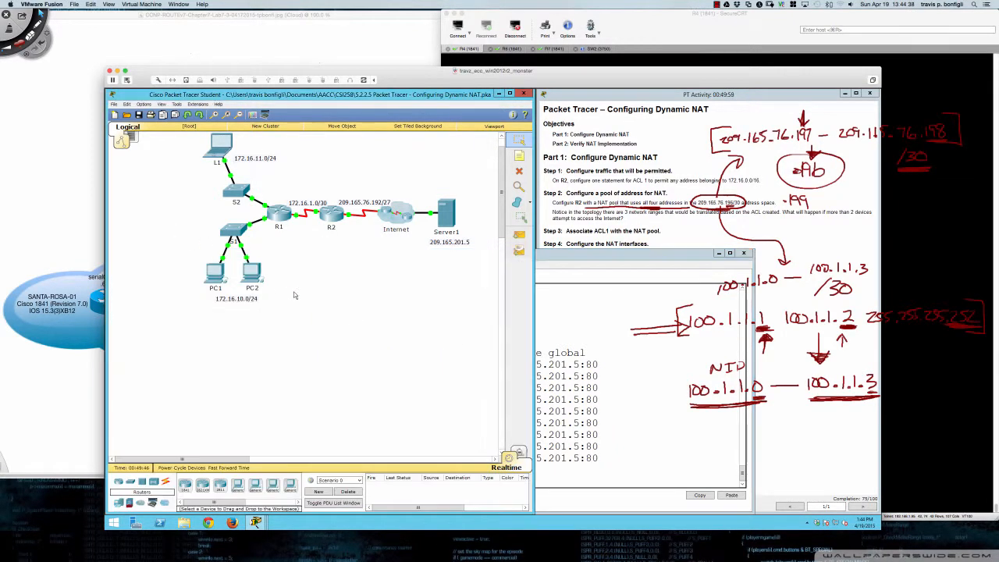
pyautogui.click(252, 274)
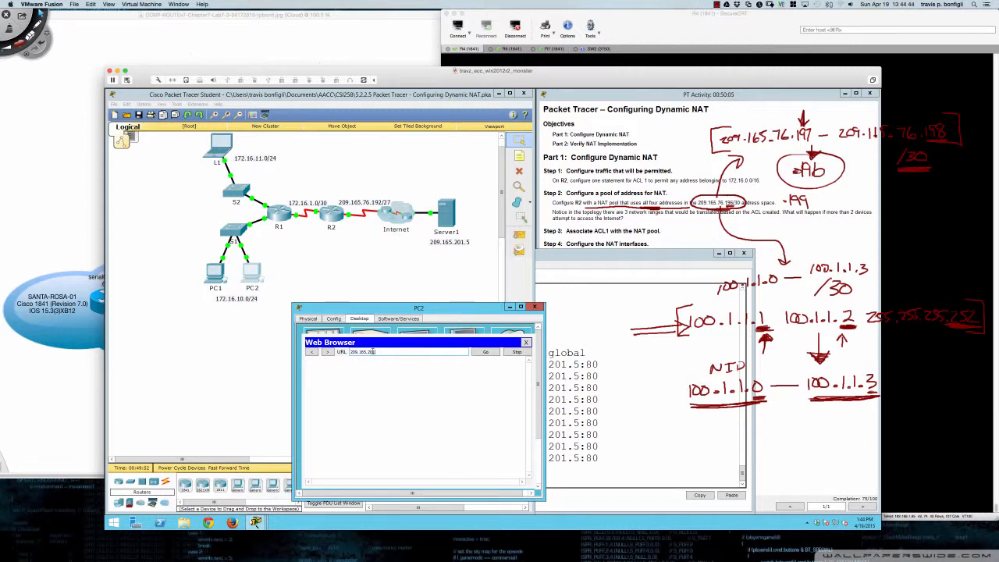
pyautogui.write('1.5')
pyautogui.press('Return')
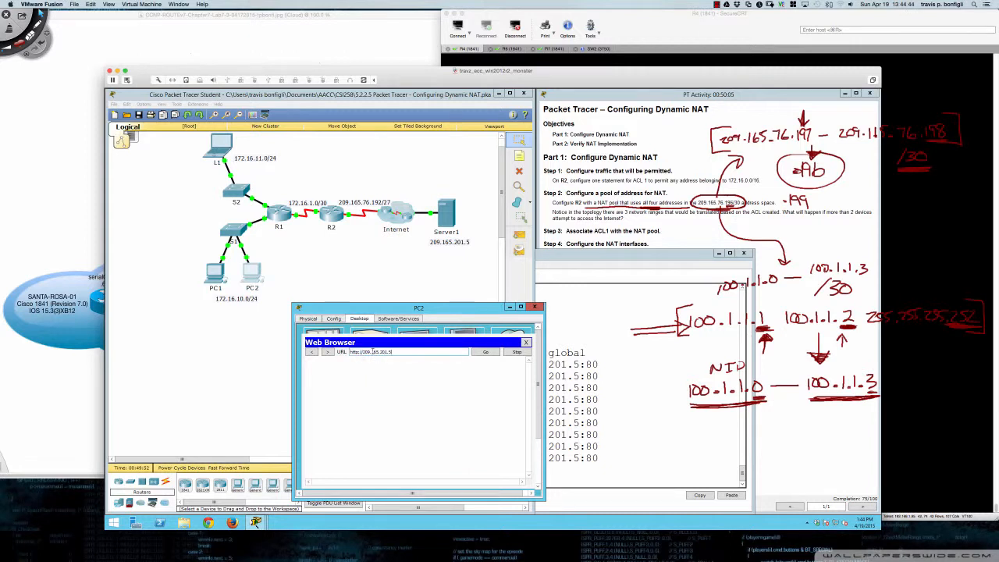
pyautogui.click(493, 352)
# - Return to R2's console and highlight the removed pool's range 209.165.76.196 209.165.76.199 and its netmask 255.255.255.252 in the command history
pyautogui.click(560, 330)
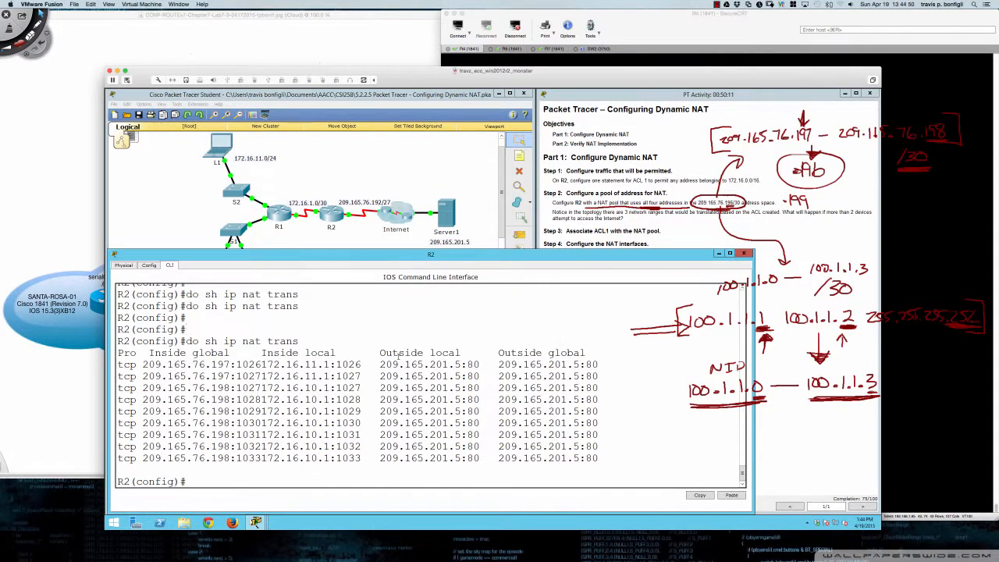
pyautogui.scroll(5, 399, 357)
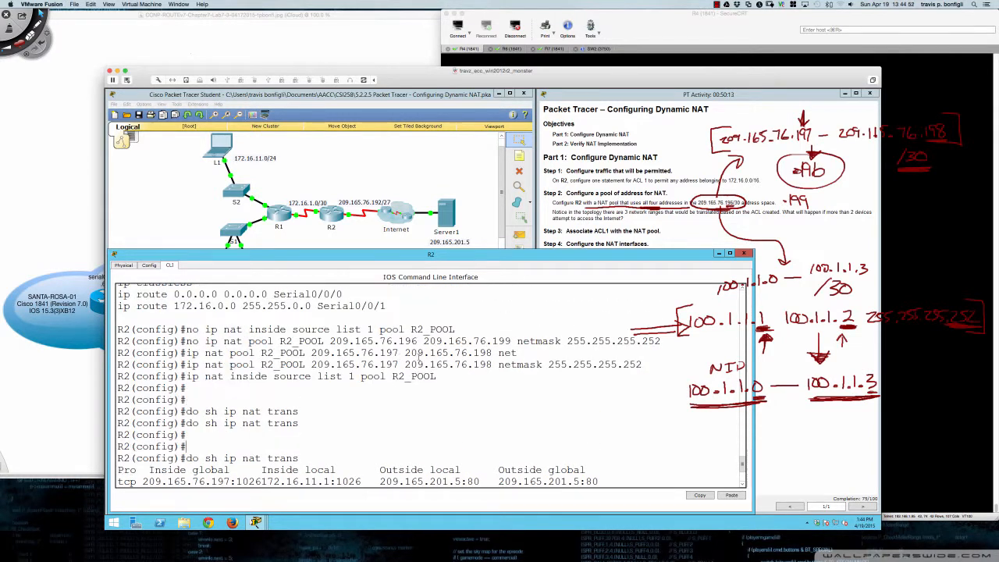
pyautogui.scroll(1, 420, 356)
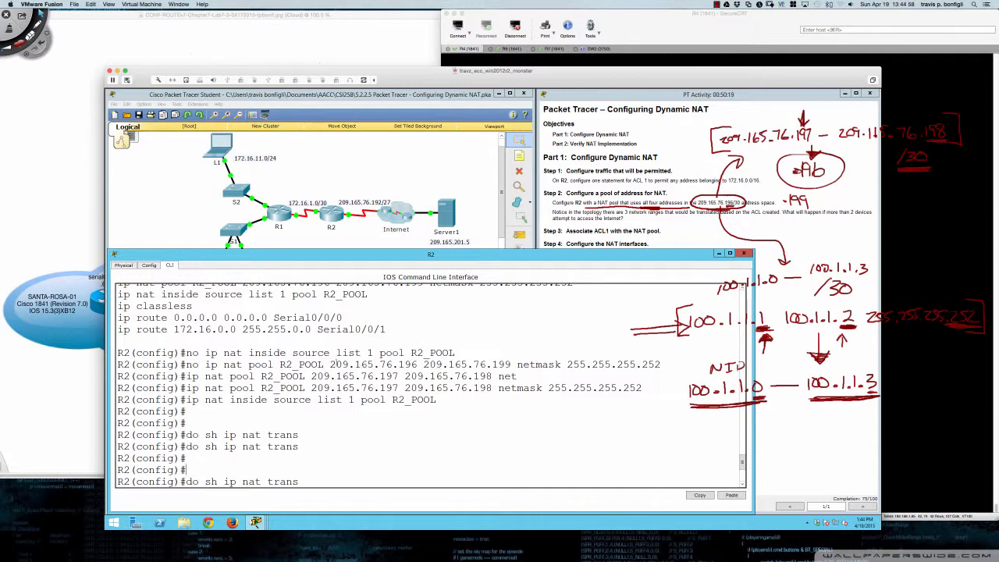
pyautogui.moveTo(329, 364); pyautogui.dragTo(511, 365)
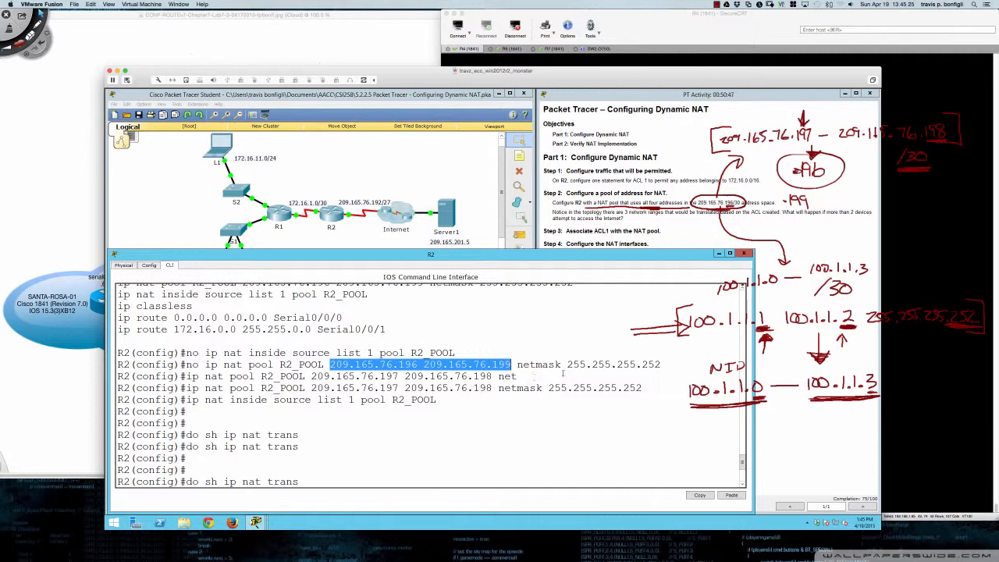
pyautogui.moveTo(567, 365); pyautogui.dragTo(661, 365)
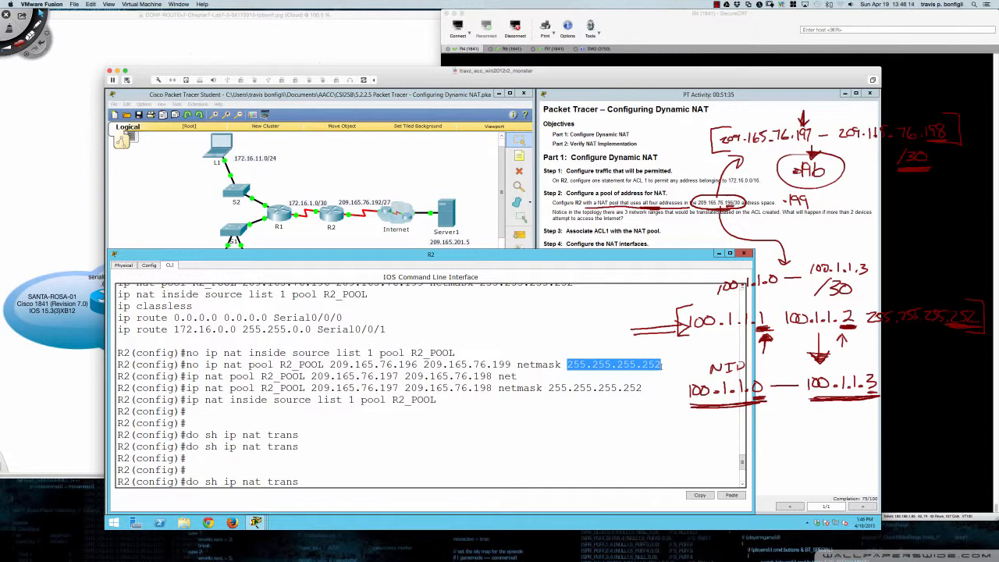
pyautogui.click(573, 291)
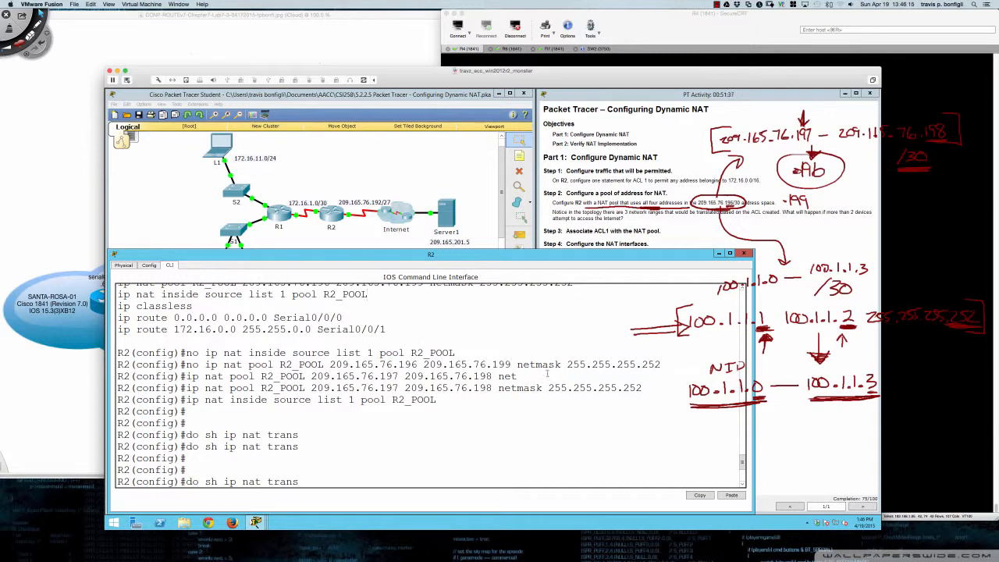
pyautogui.press('Return')
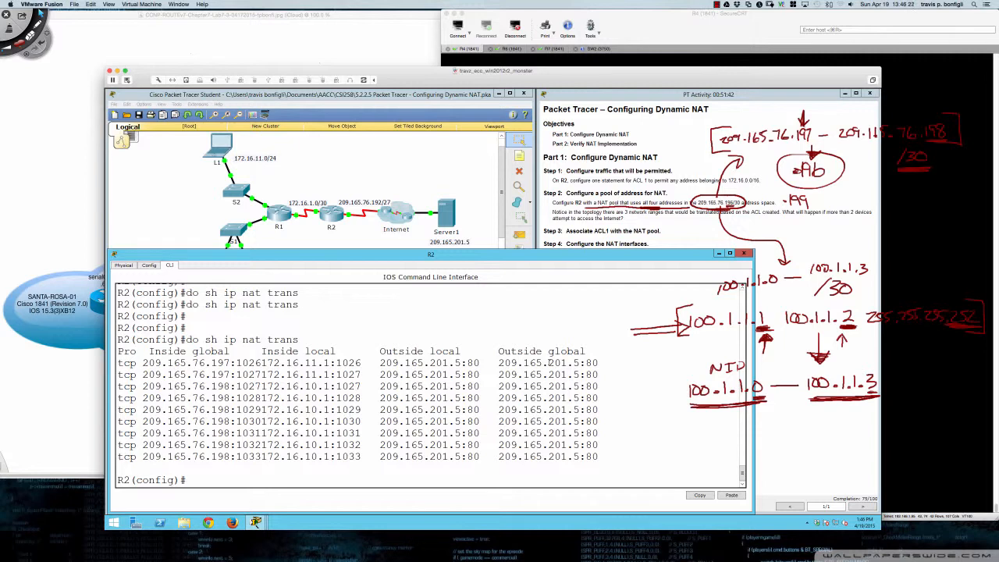
# - Erase all Deskscribble annotations from the screen and return to R2's command line
pyautogui.hotkey('ctrl', 'shift', 'd')
pyautogui.press('Delete')
pyautogui.hotkey('ctrl', 'shift', 'd')
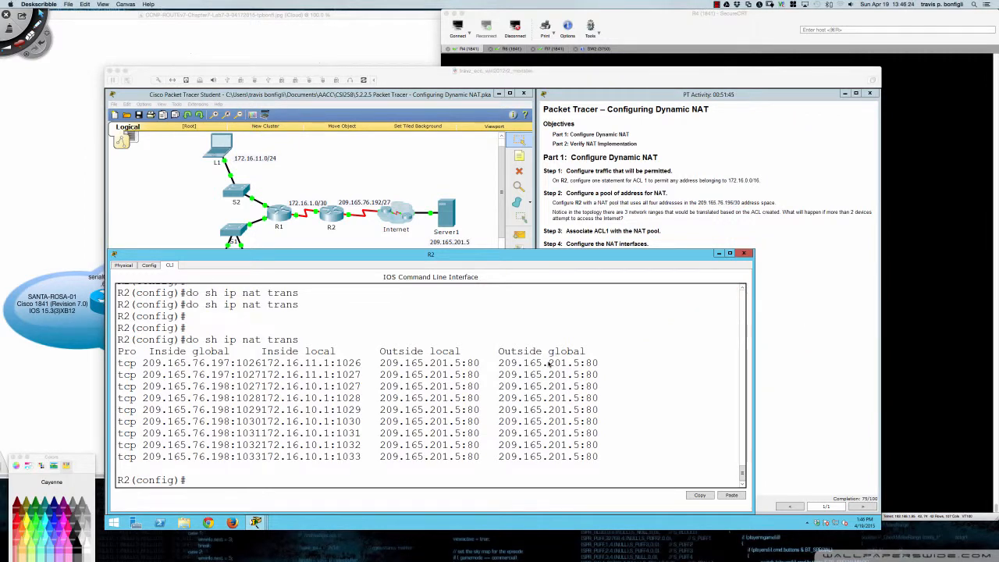
pyautogui.click(495, 309)
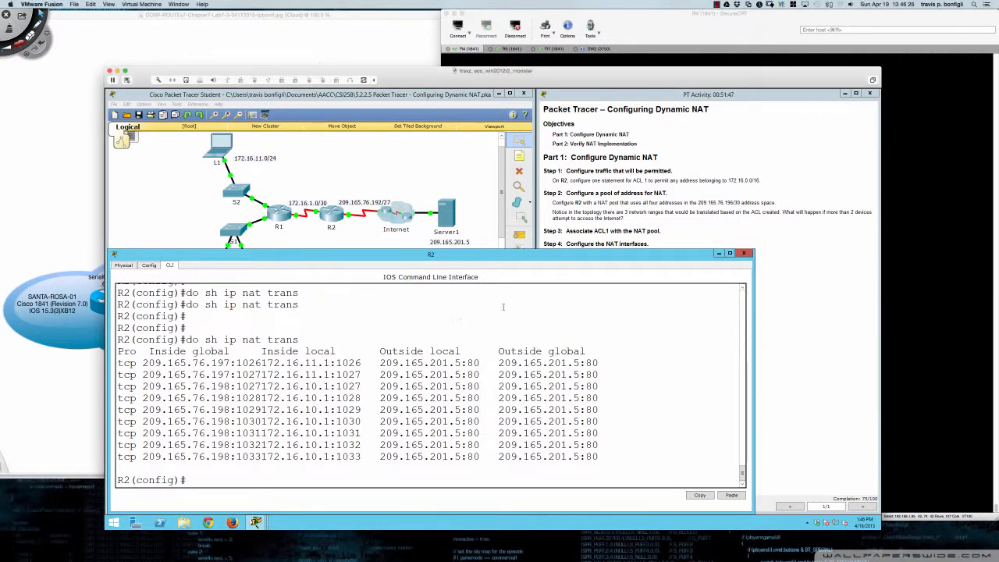
# - Bring the activity instructions forward and highlight Step 2's requirement for a NAT pool using all four addresses in the 209.165.76.196/30 space
pyautogui.click(762, 229)
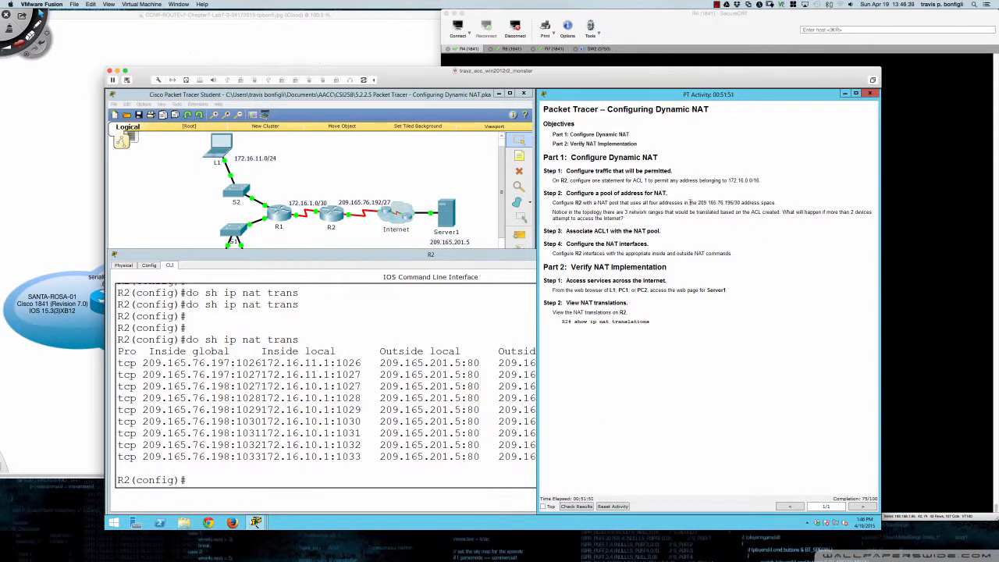
pyautogui.moveTo(594, 202); pyautogui.dragTo(777, 204)
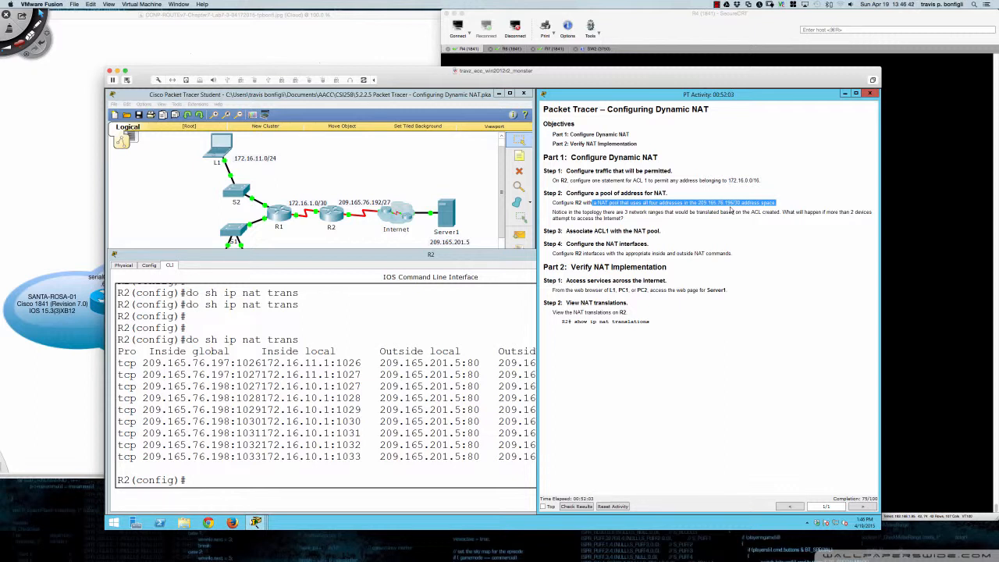
pyautogui.click(732, 209)
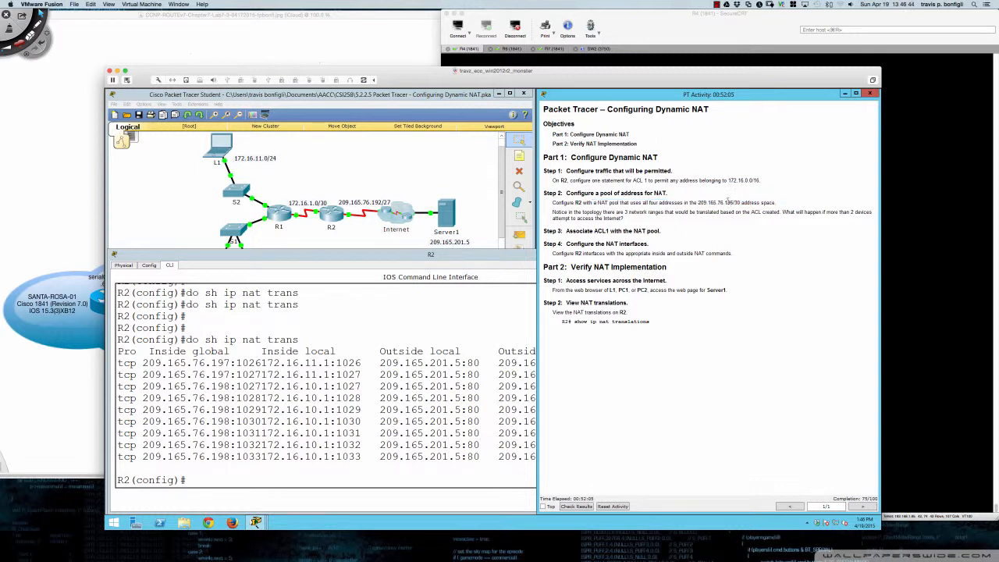
pyautogui.moveTo(727, 203); pyautogui.dragTo(740, 202)
pyautogui.click(748, 177)
pyautogui.moveTo(748, 180); pyautogui.dragTo(723, 211)
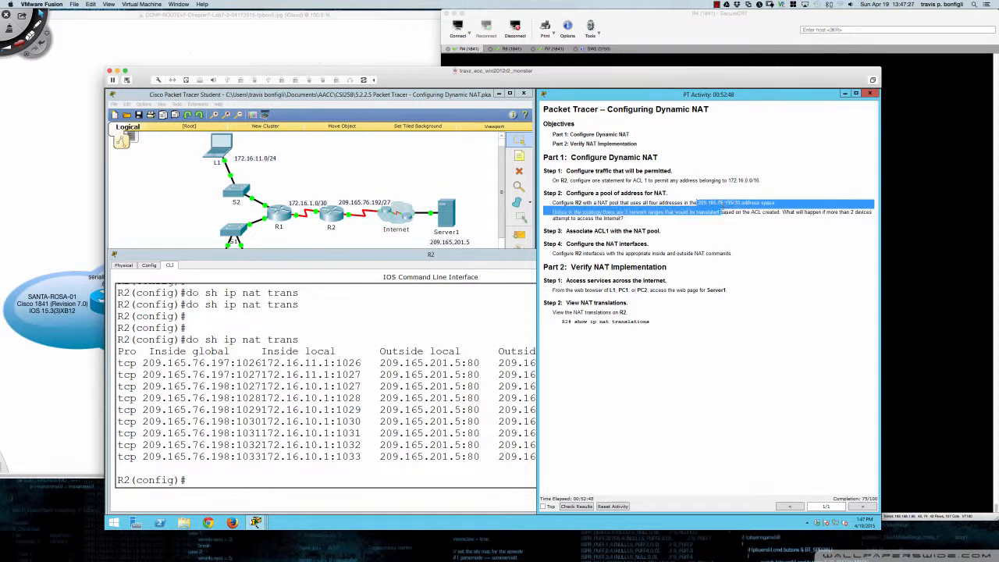
pyautogui.click(734, 202)
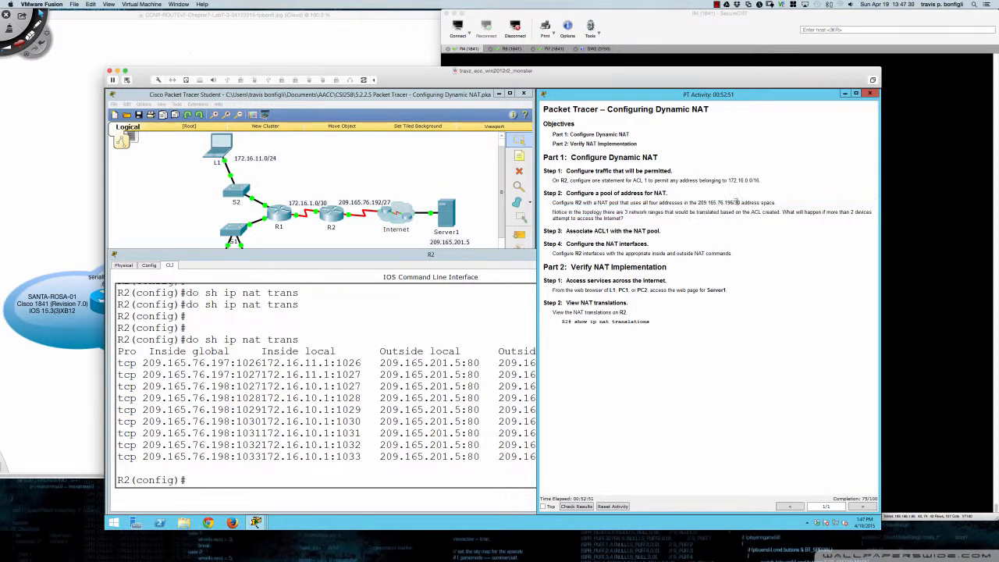
pyautogui.moveTo(740, 203); pyautogui.dragTo(693, 202)
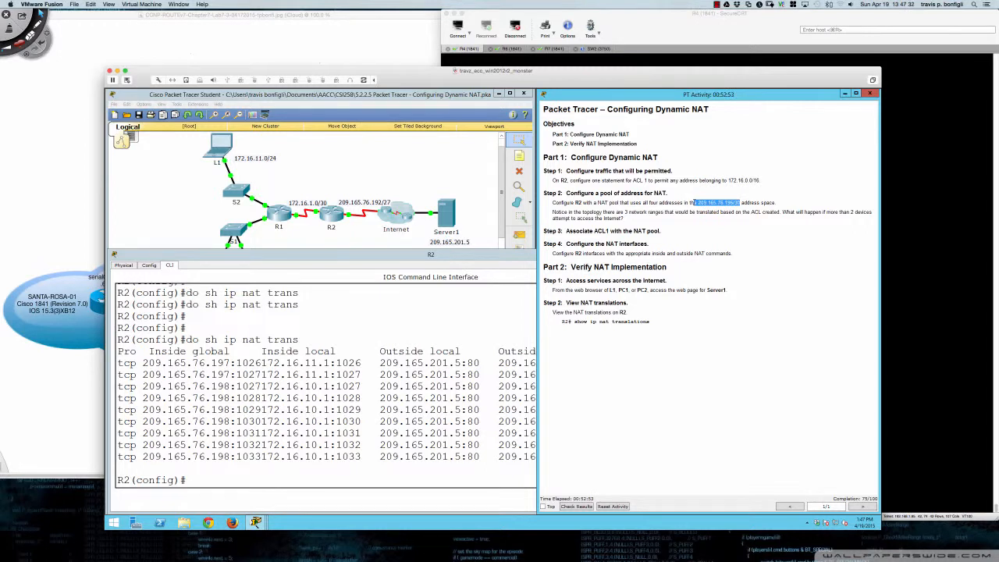